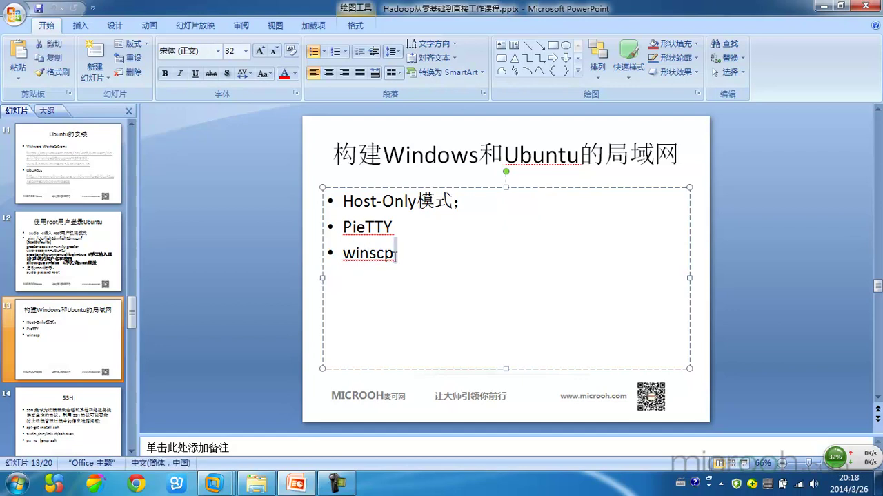
# Step: Highlight the PieTTY and winscp items, then return to slide 12 on root login to Ubuntu
pyautogui.moveTo(396, 263); pyautogui.dragTo(340, 228)
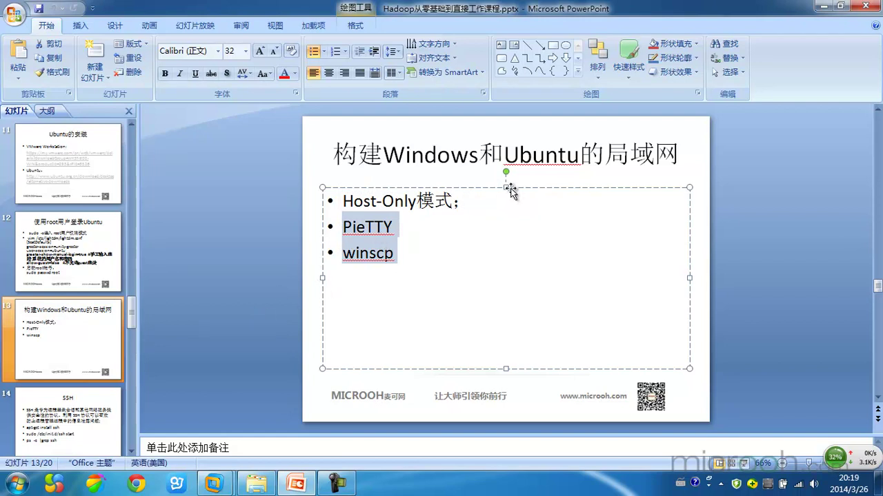
pyautogui.doubleClick(549, 155)
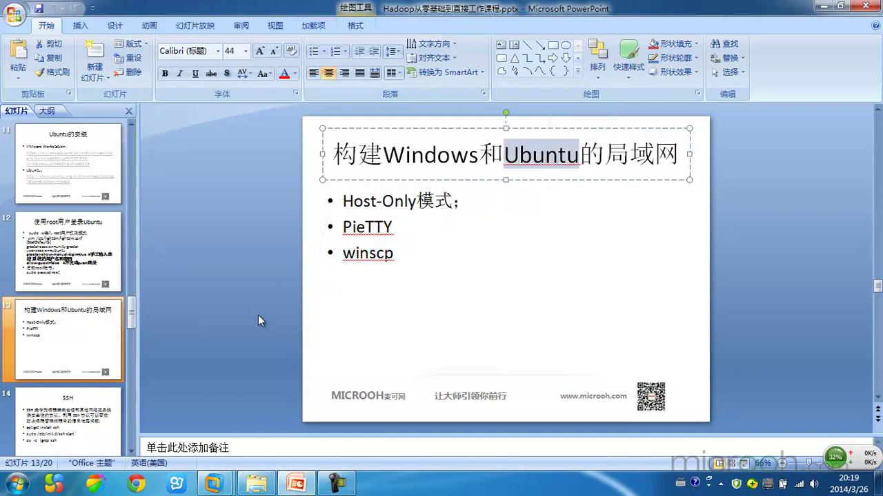
pyautogui.click(68, 421)
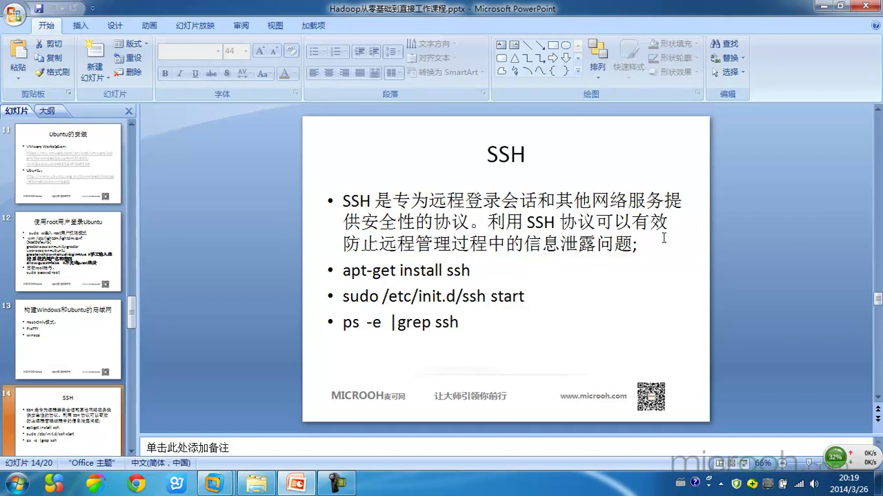
pyautogui.click(84, 247)
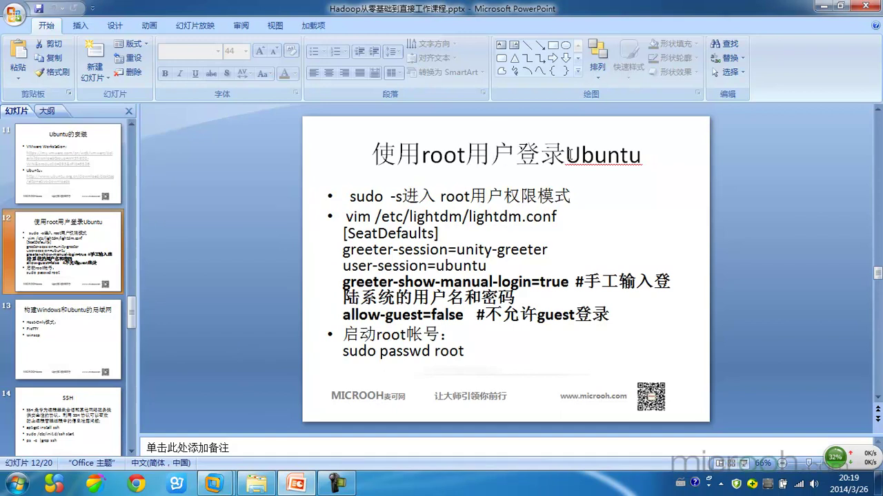
pyautogui.doubleClick(609, 156)
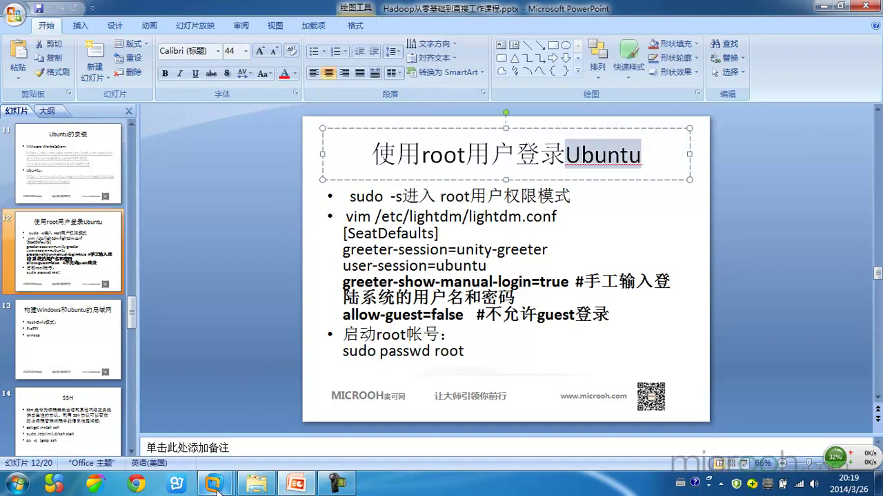
# Step: Bring the UbuntuMaster VM forward, search 'Ter' in the Dash and pin Terminal to the launcher
pyautogui.moveTo(221, 484)
pyautogui.click(298, 416)
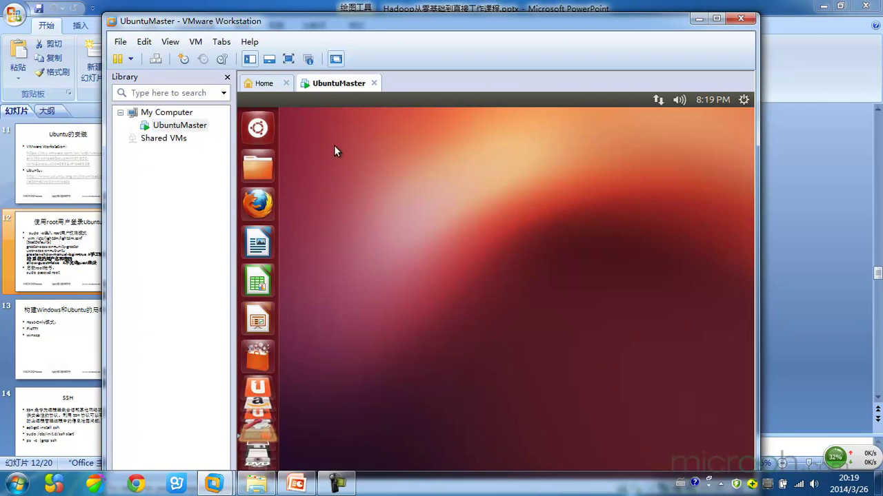
pyautogui.click(259, 127)
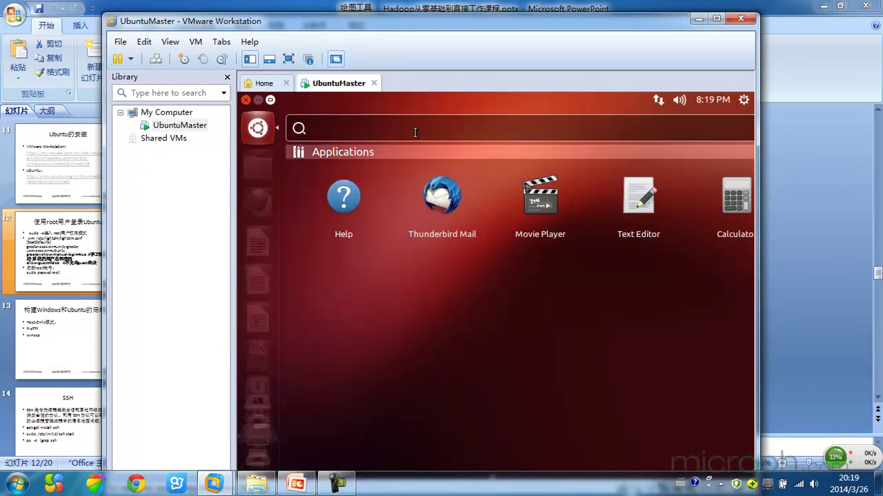
pyautogui.write('Ter')
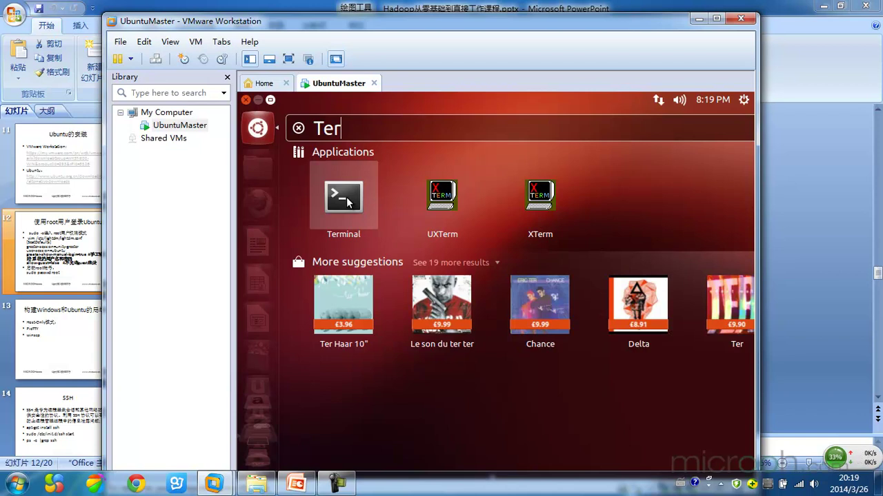
pyautogui.moveTo(337, 196); pyautogui.dragTo(262, 164)
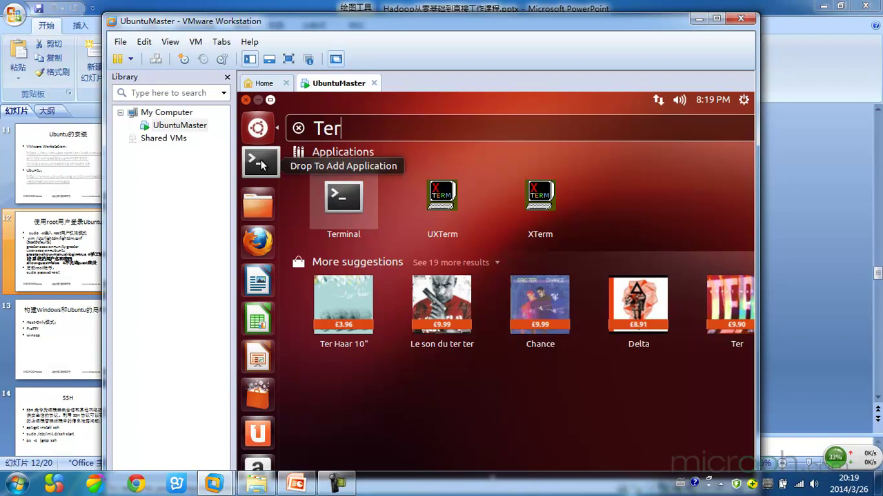
pyautogui.moveTo(261, 165); pyautogui.dragTo(260, 165)
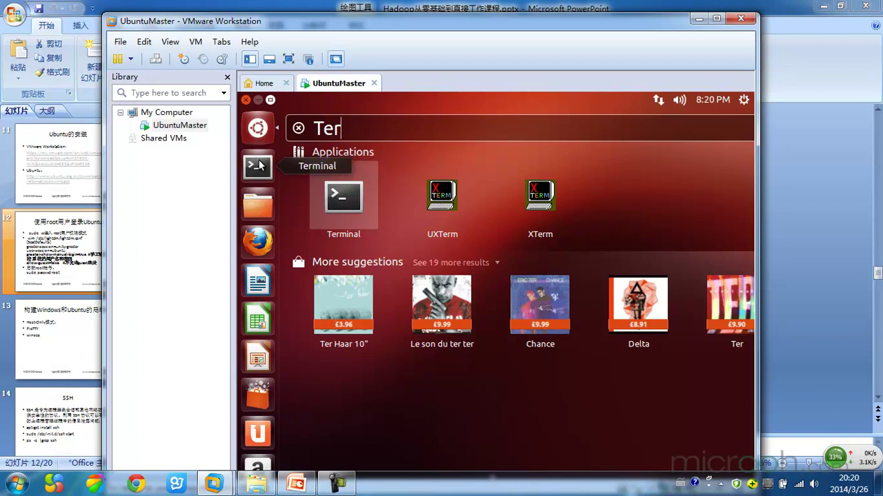
pyautogui.click(260, 130)
# Step: Launch a Terminal window and highlight the user and host names in its prompt
pyautogui.click(261, 169)
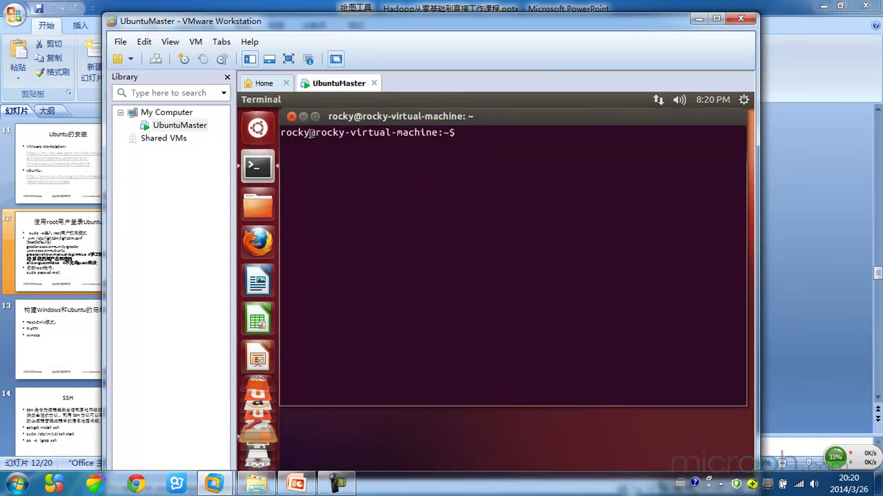
pyautogui.moveTo(311, 133); pyautogui.dragTo(280, 134)
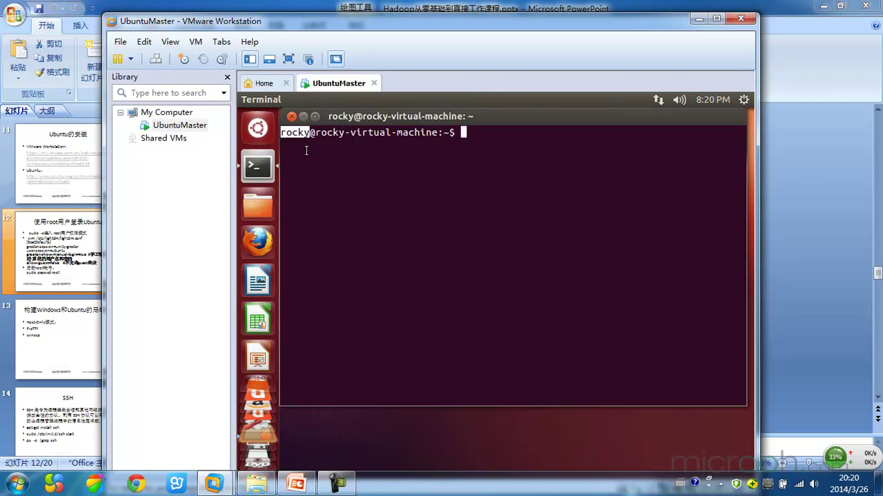
pyautogui.moveTo(314, 133); pyautogui.dragTo(445, 135)
pyautogui.click(448, 135)
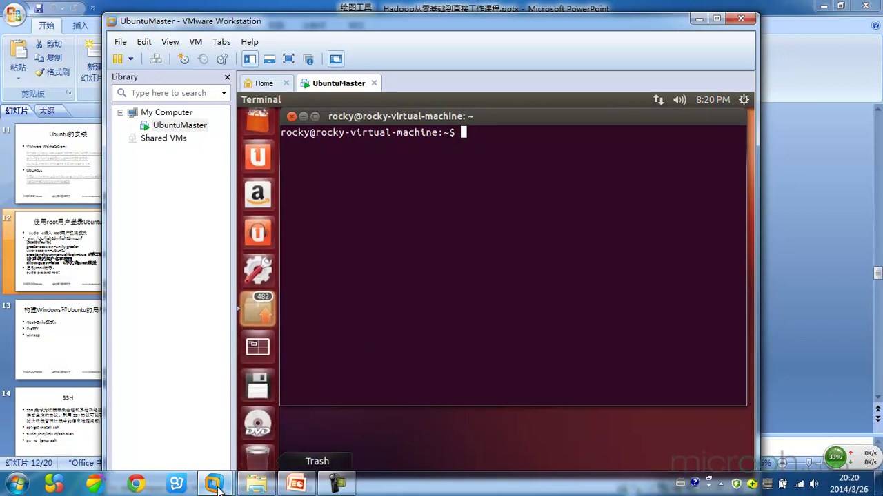
pyautogui.click(296, 485)
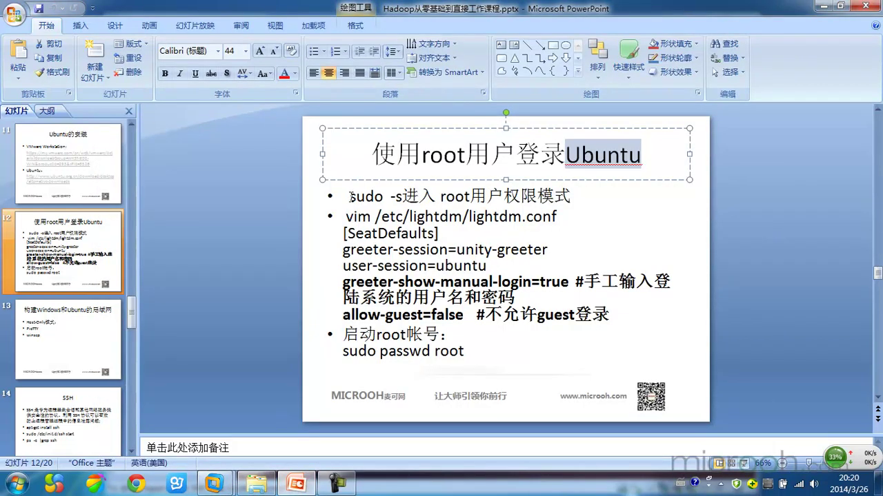
pyautogui.moveTo(375, 218); pyautogui.dragTo(487, 215)
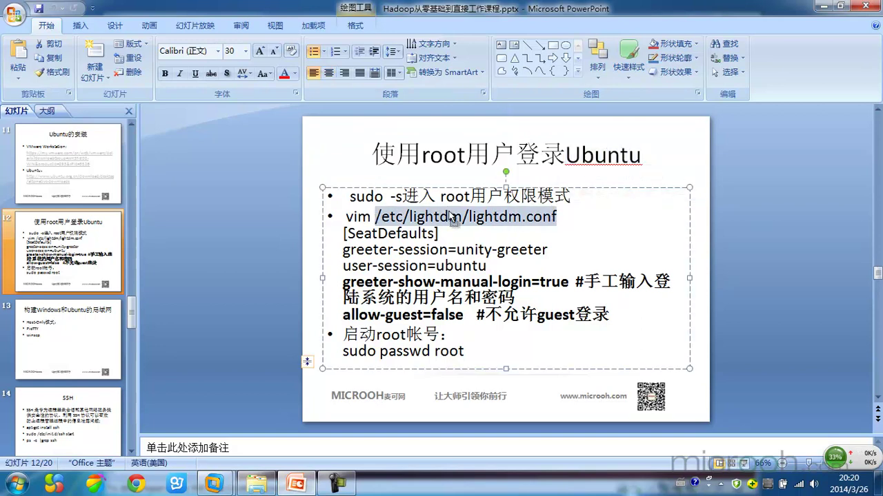
pyautogui.click(450, 217)
pyautogui.moveTo(375, 218); pyautogui.dragTo(555, 217)
pyautogui.click(462, 215)
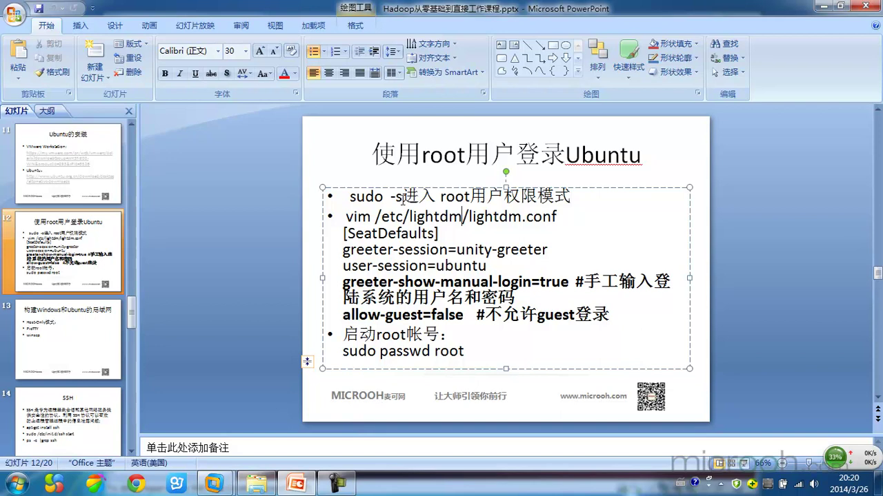
pyautogui.moveTo(373, 155); pyautogui.dragTo(624, 147)
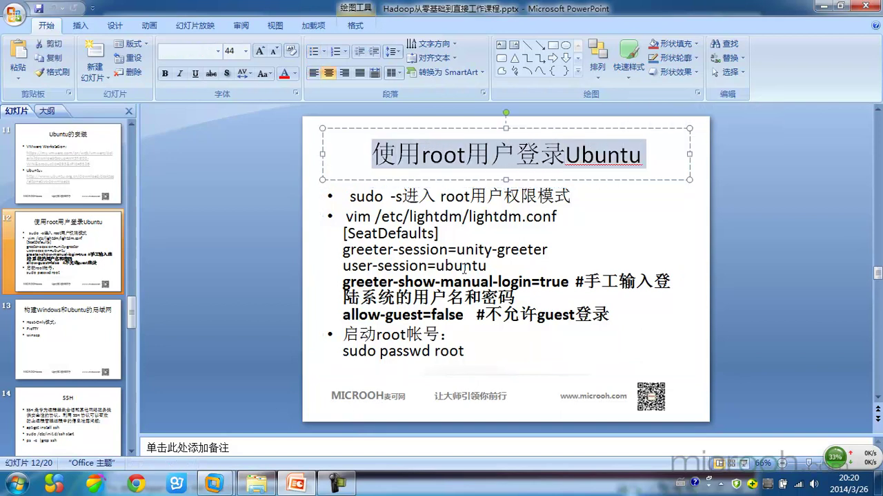
pyautogui.moveTo(219, 484)
pyautogui.click(286, 390)
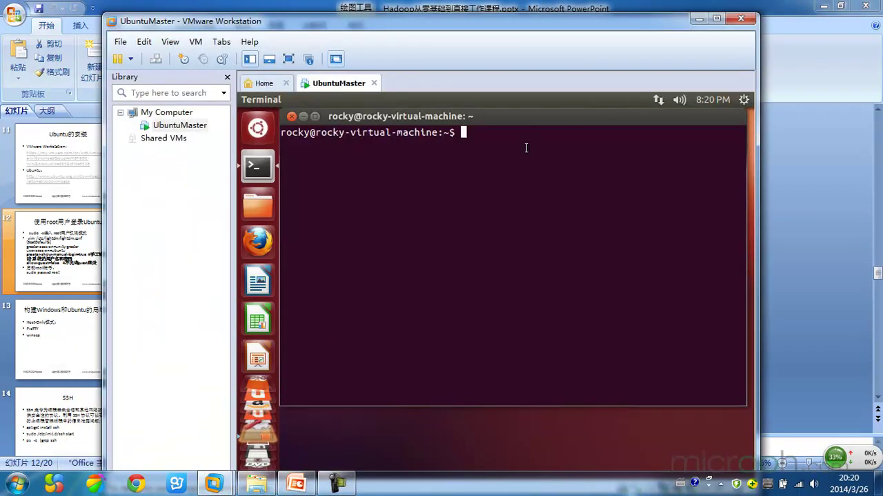
# Step: Type sudo -s at the terminal prompt, highlighting the sudo part of the command
pyautogui.write('sudo -s')
pyautogui.doubleClick(472, 133)
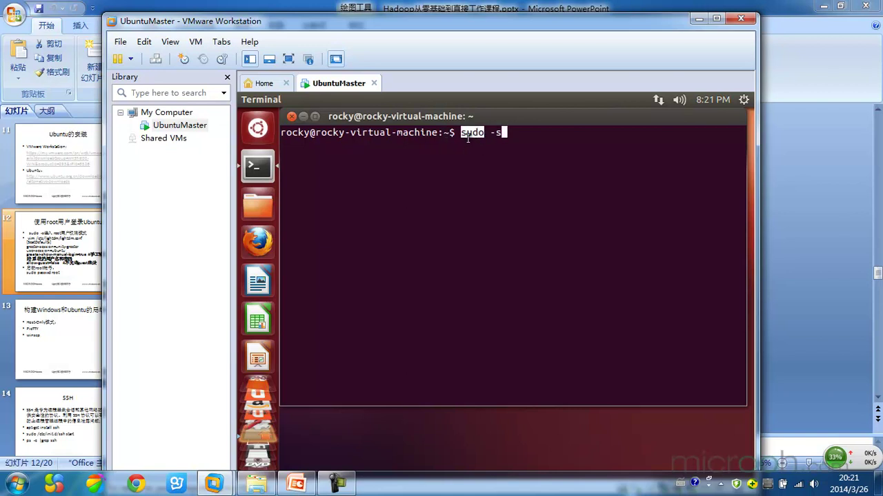
pyautogui.doubleClick(509, 132)
pyautogui.doubleClick(473, 132)
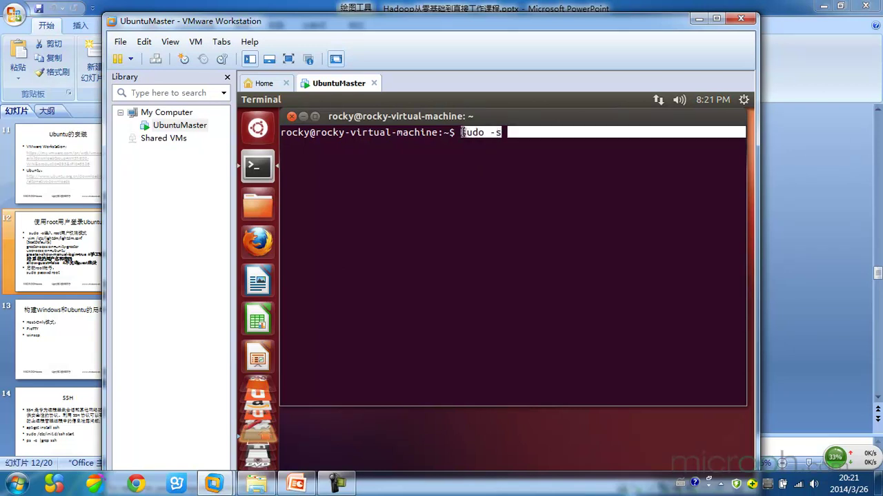
pyautogui.click(470, 132)
pyautogui.doubleClick(471, 132)
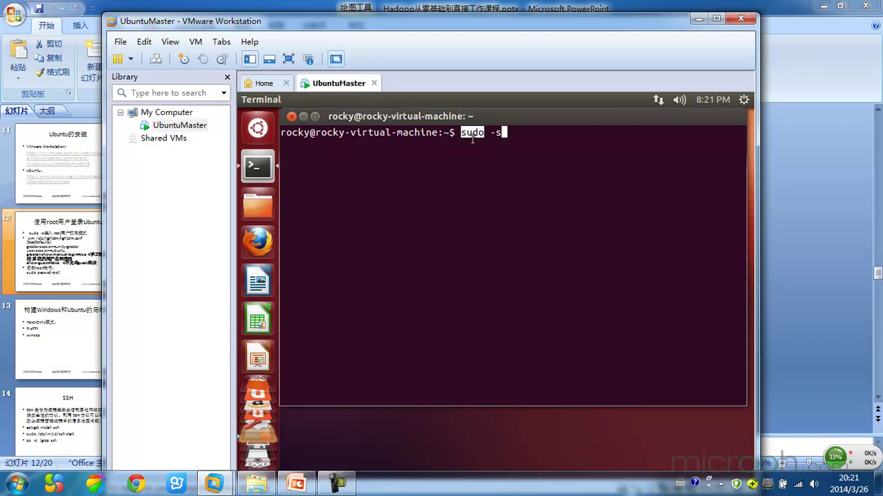
pyautogui.click(511, 132)
# Step: Run sudo -s with the account password to get a root prompt
pyautogui.press('Return')
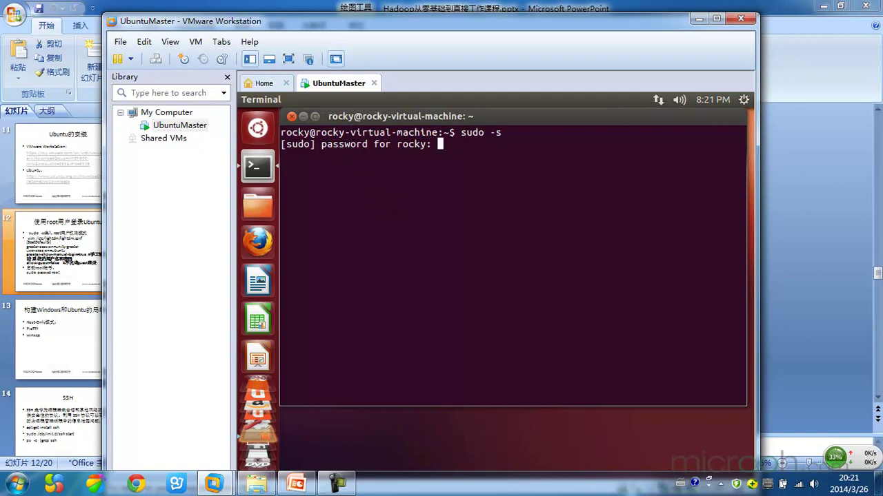
pyautogui.press('Return')
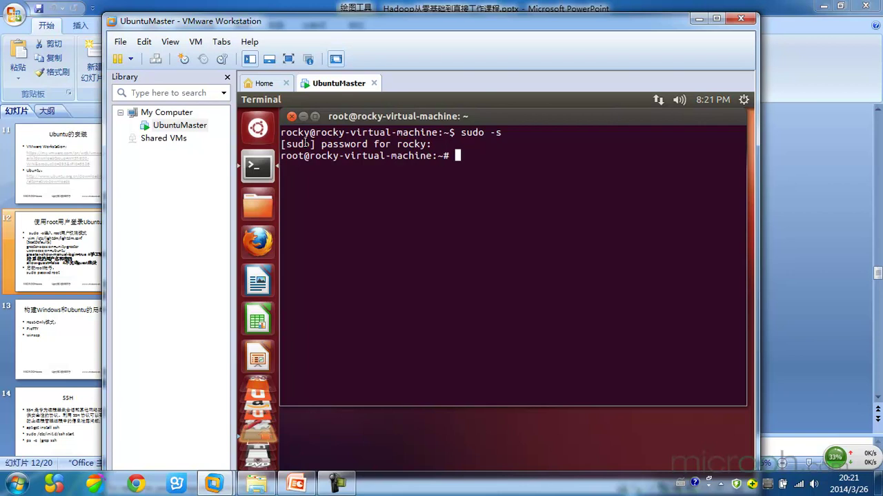
pyautogui.moveTo(304, 156); pyautogui.dragTo(282, 160)
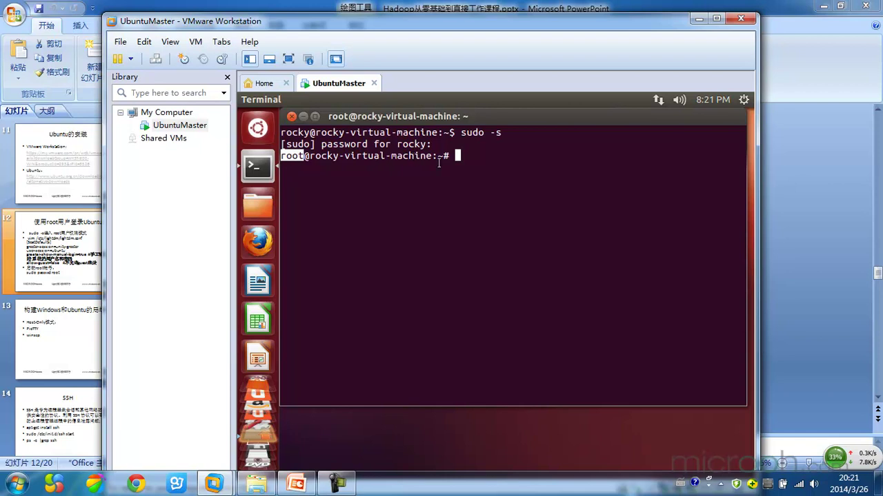
pyautogui.click(476, 155)
# Step: Run vim /etc/lightdm/lightdm.conf at the root prompt, which fails because vim isn't installed
pyautogui.write('vim /')
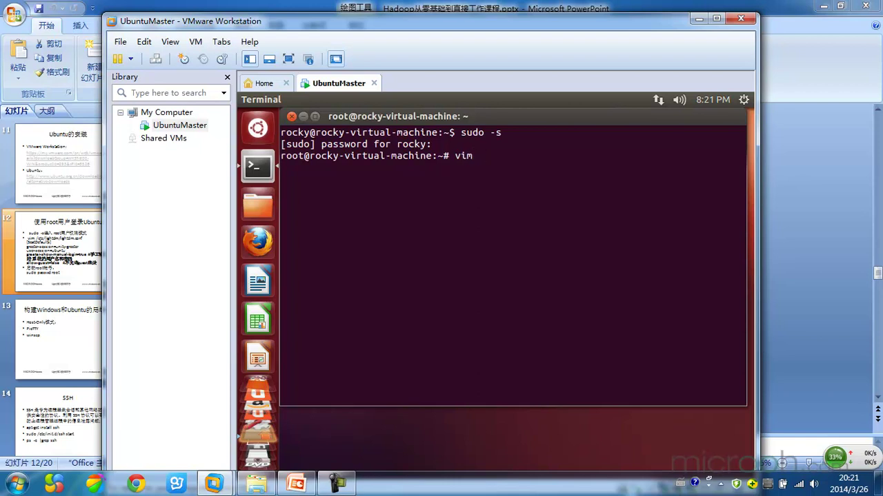
pyautogui.write('etc/lightdm/lightdm.')
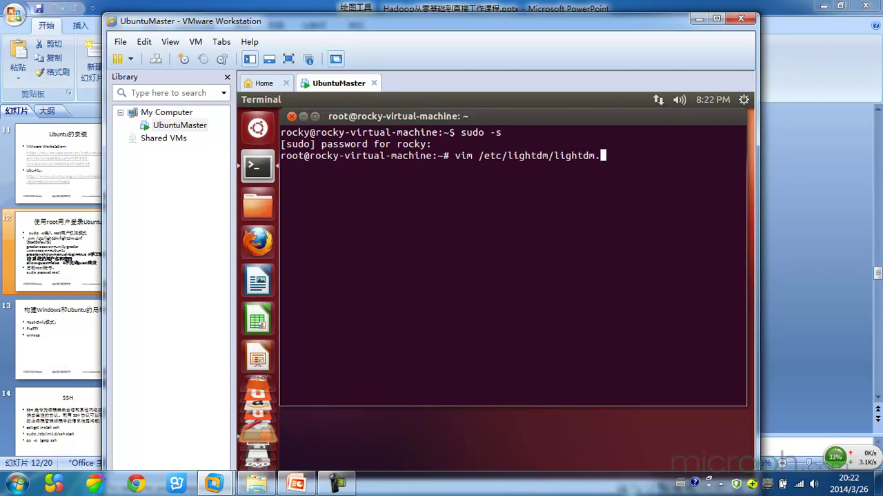
pyautogui.write('conf')
pyautogui.doubleClick(465, 155)
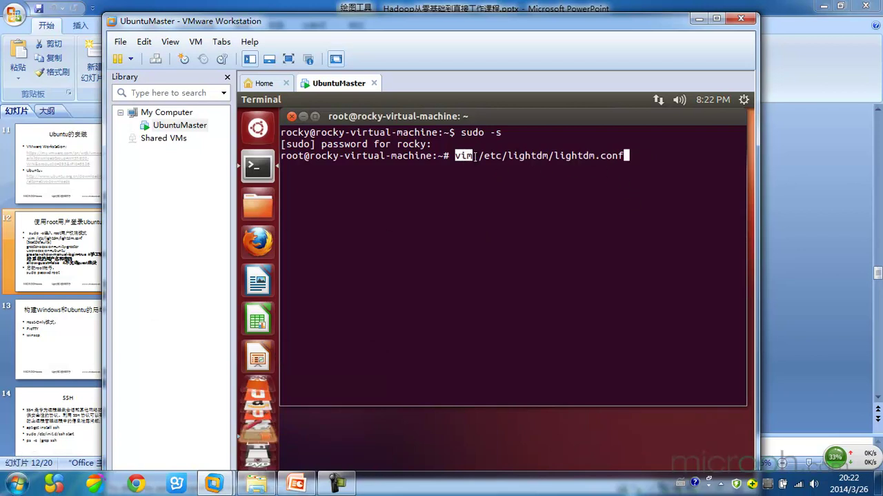
pyautogui.click(474, 156)
pyautogui.doubleClick(463, 156)
pyautogui.click(463, 158)
pyautogui.moveTo(478, 157); pyautogui.dragTo(635, 156)
pyautogui.click(635, 156)
pyautogui.doubleClick(463, 155)
pyautogui.doubleClick(601, 155)
pyautogui.click(655, 156)
pyautogui.press('Return')
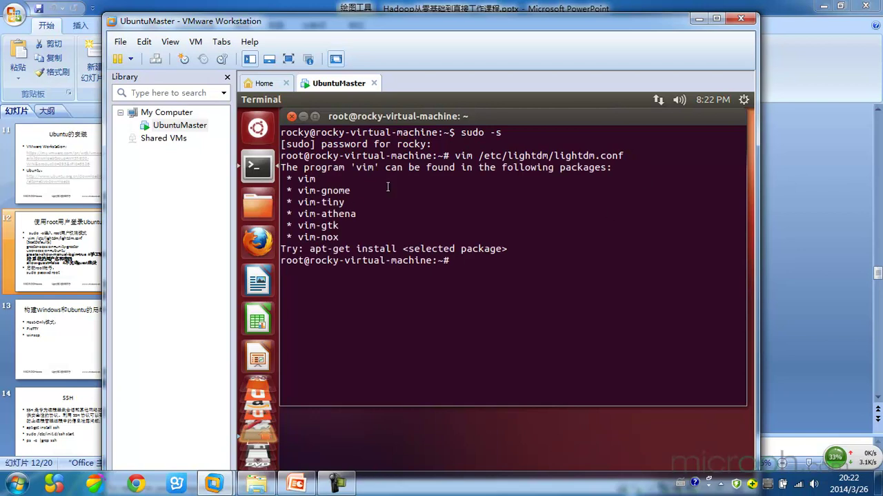
pyautogui.doubleClick(463, 156)
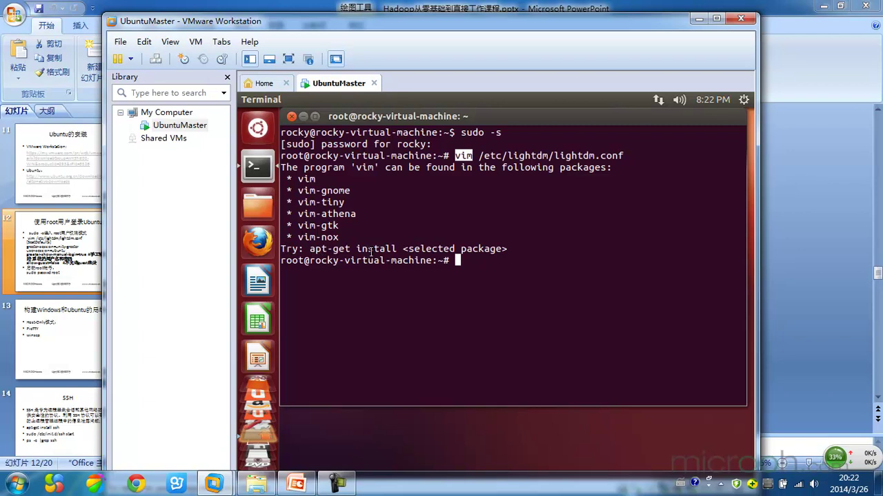
# Step: Run 'apt-get install vim' as root, pointing out apt-get, install and vim in the command
pyautogui.click(485, 267)
pyautogui.write('apt')
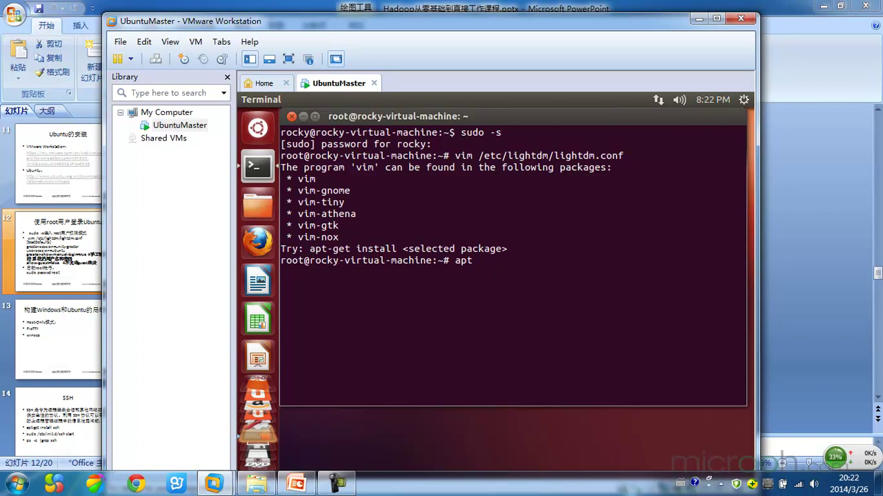
pyautogui.write('-get isnt')
pyautogui.press('BackSpace')
pyautogui.press('BackSpace')
pyautogui.press('BackSpace')
pyautogui.write('nstall vim')
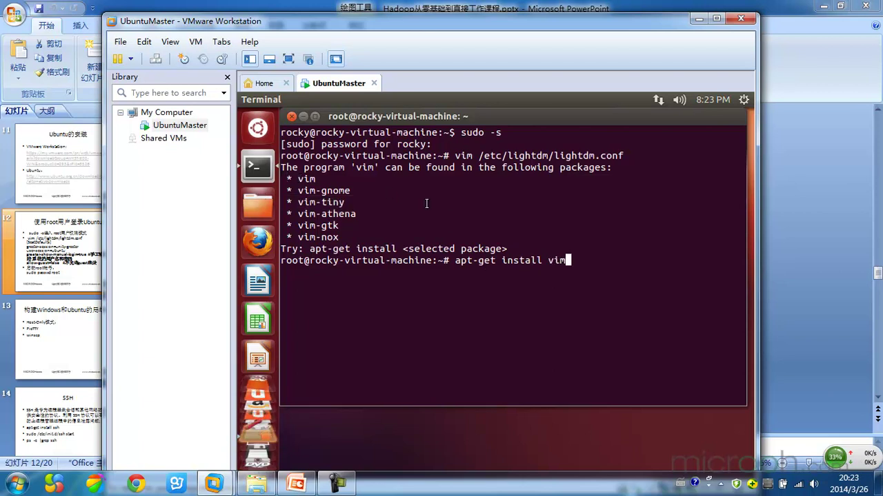
pyautogui.doubleClick(485, 261)
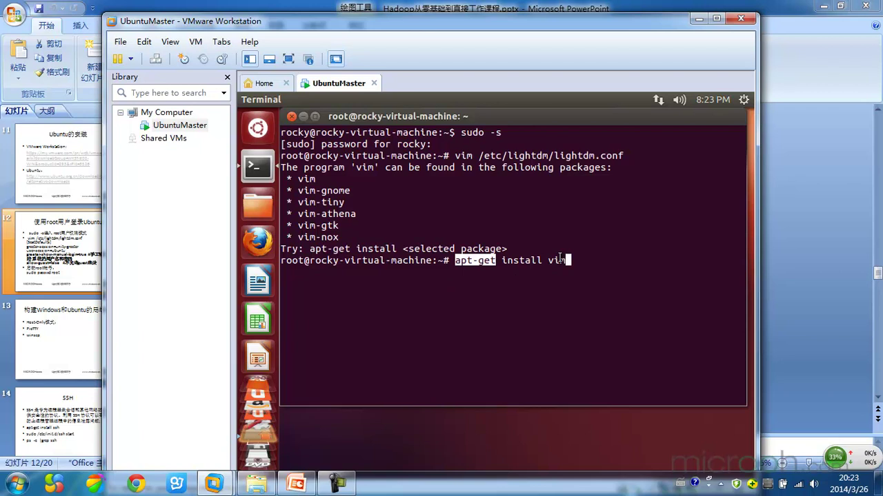
pyautogui.click(468, 261)
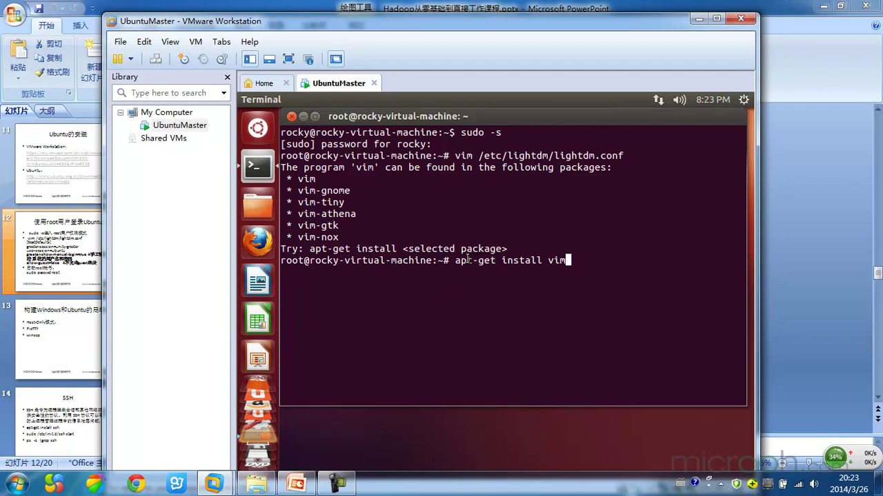
pyautogui.doubleClick(519, 260)
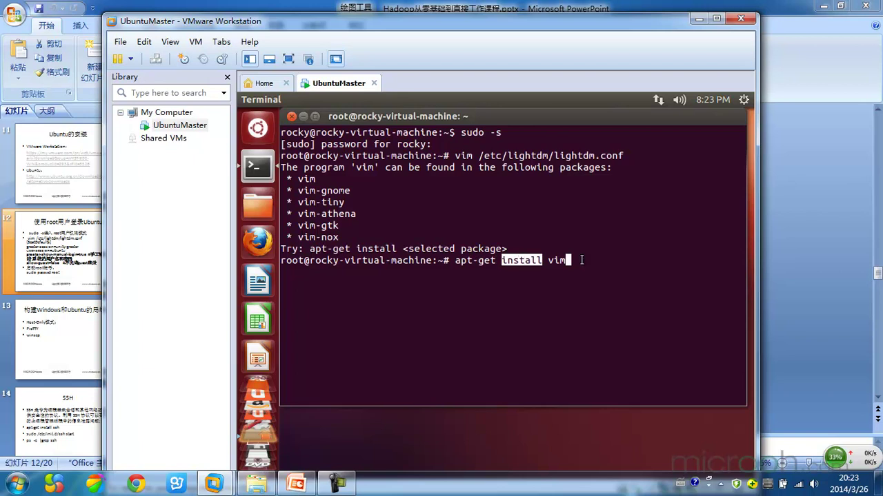
pyautogui.click(523, 260)
pyautogui.doubleClick(524, 260)
pyautogui.doubleClick(556, 260)
pyautogui.click(556, 260)
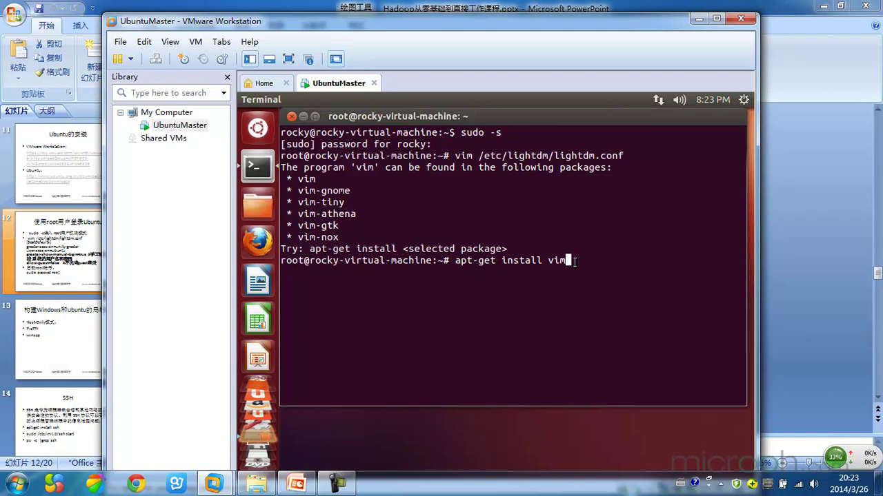
pyautogui.press('Return')
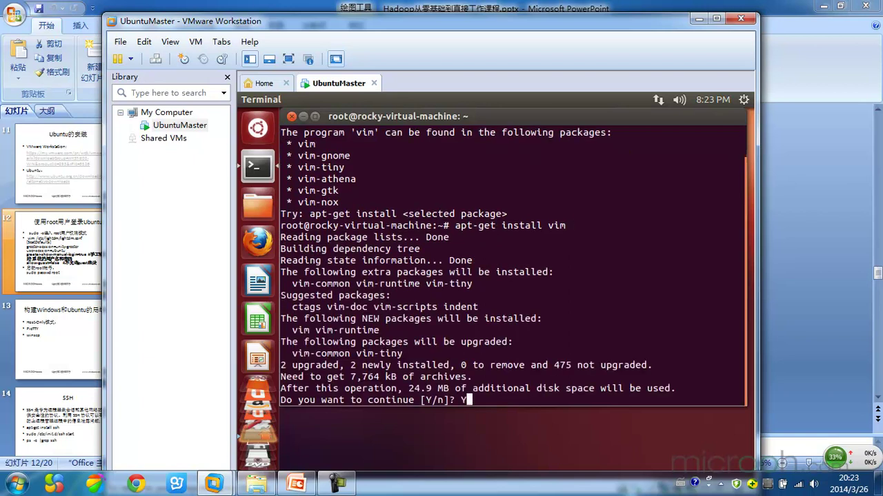
# Step: Answer Y to continue the vim installation, then recall the previous command once it finishes
pyautogui.write('Y')
pyautogui.press('Return')
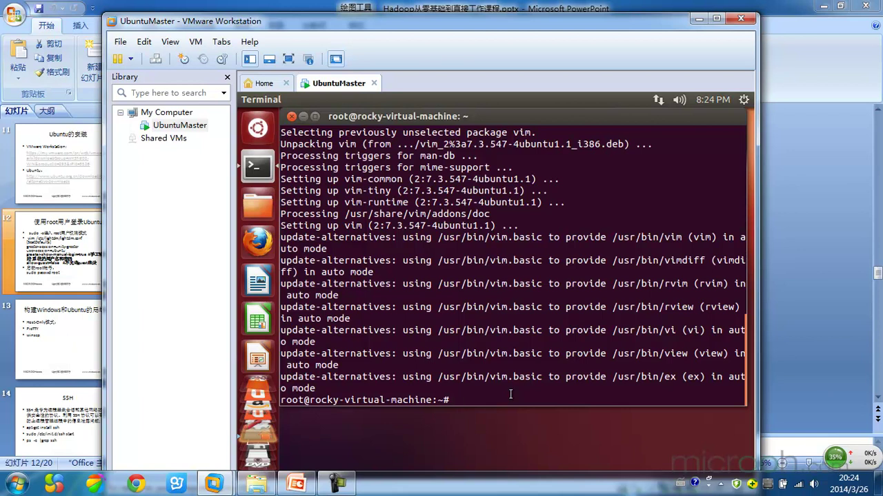
pyautogui.press('Up')
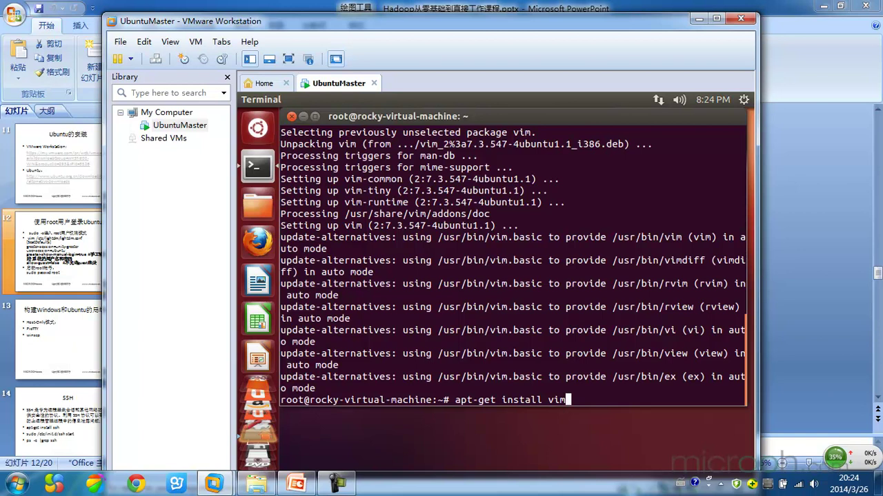
# Step: Recall vim /etc/lightdm/lightdm.conf from history and run it to open the file
pyautogui.press('Up')
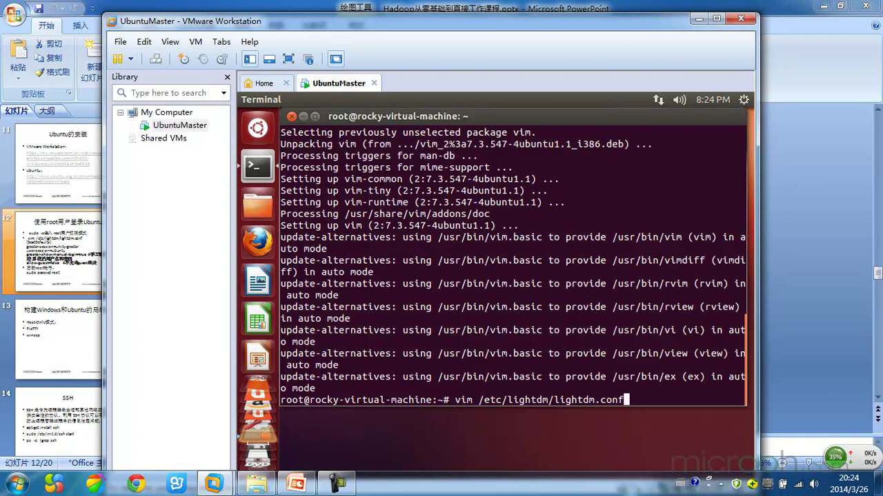
pyautogui.press('Return')
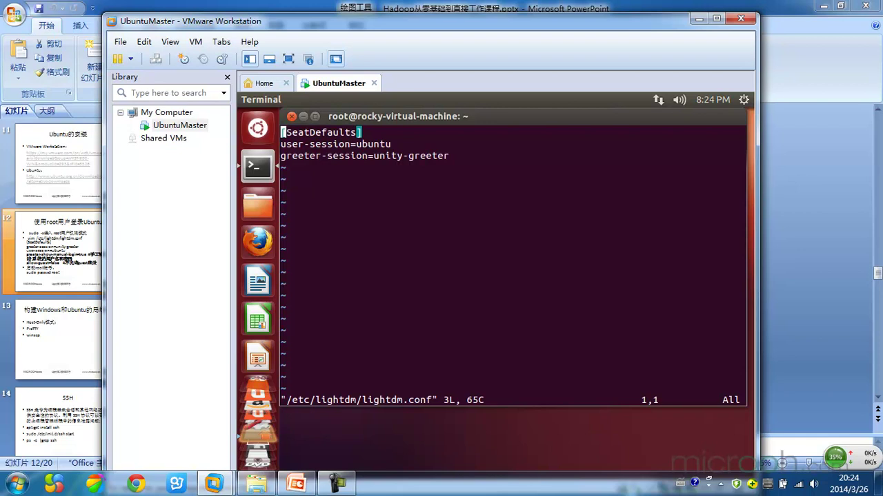
# Step: In insert mode, add greeter-show-manual-login=true on a new line below greeter-session
pyautogui.press('i')
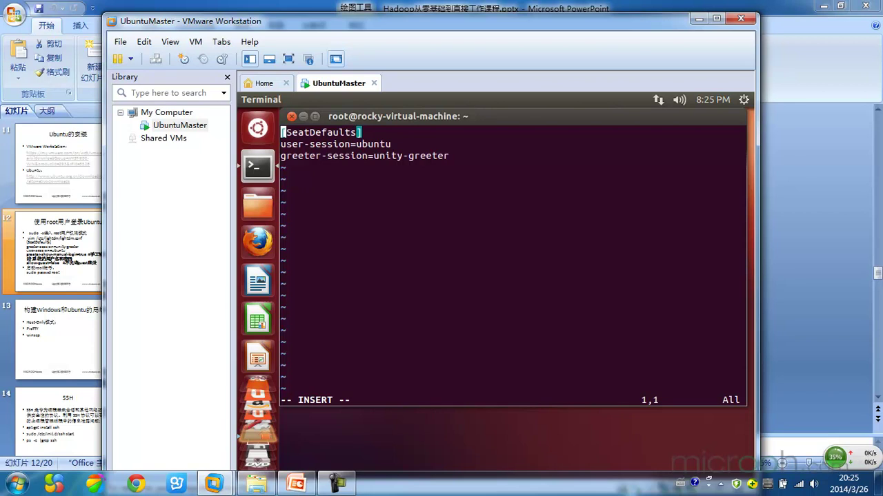
pyautogui.click(283, 144)
pyautogui.click(282, 156)
pyautogui.press('Right')
pyautogui.press('Right')
pyautogui.press('Right')
pyautogui.press('Right')
pyautogui.press('Right')
pyautogui.press('Right')
pyautogui.press('Right')
pyautogui.press('Right')
pyautogui.press('Right')
pyautogui.press('Right')
pyautogui.press('Right')
pyautogui.press('Right')
pyautogui.press('Right')
pyautogui.press('Right')
pyautogui.press('Right')
pyautogui.press('Right')
pyautogui.press('Right')
pyautogui.press('Right')
pyautogui.press('Right')
pyautogui.press('Right')
pyautogui.press('Right')
pyautogui.press('Right')
pyautogui.press('Right')
pyautogui.press('Right')
pyautogui.press('Return')
pyautogui.write('greeter')
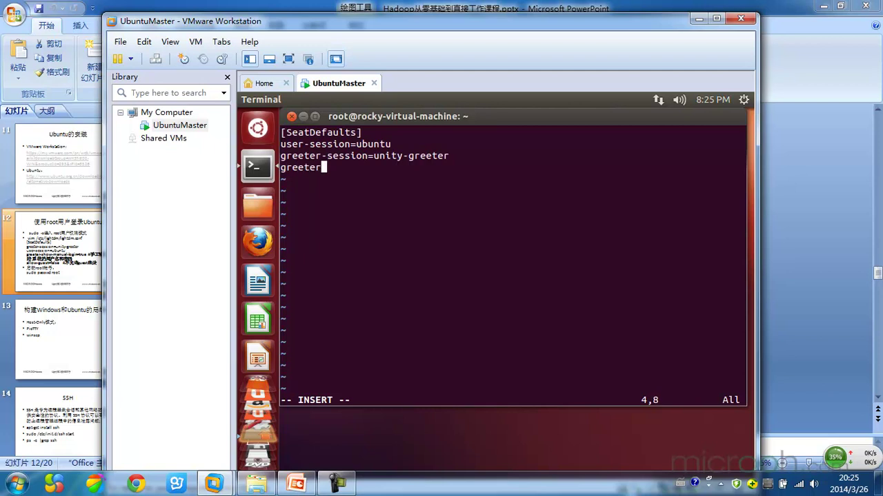
pyautogui.write('-show-manual-')
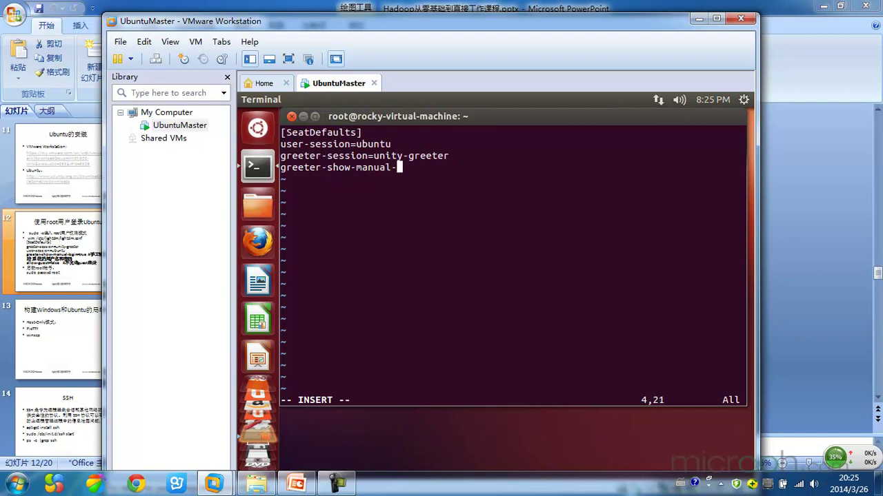
pyautogui.write('login=true')
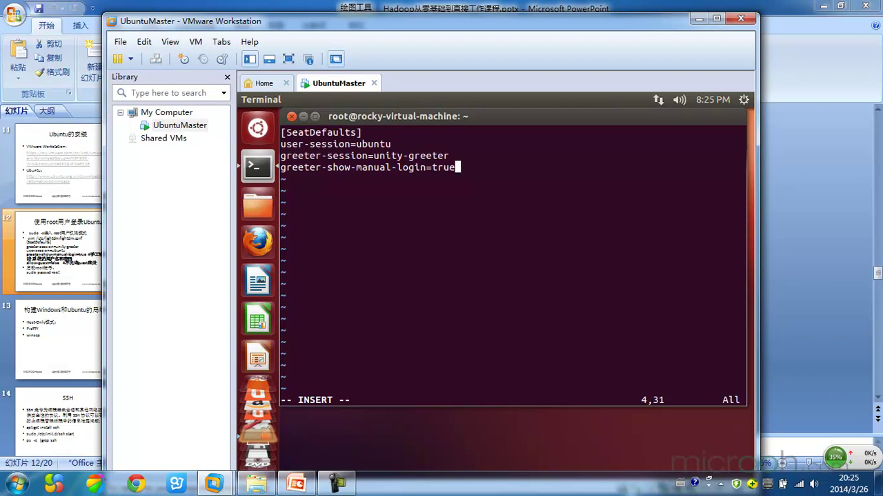
pyautogui.press('Return')
# Step: Type allow-guest=false on the new line of lightdm.conf
pyautogui.write('allow')
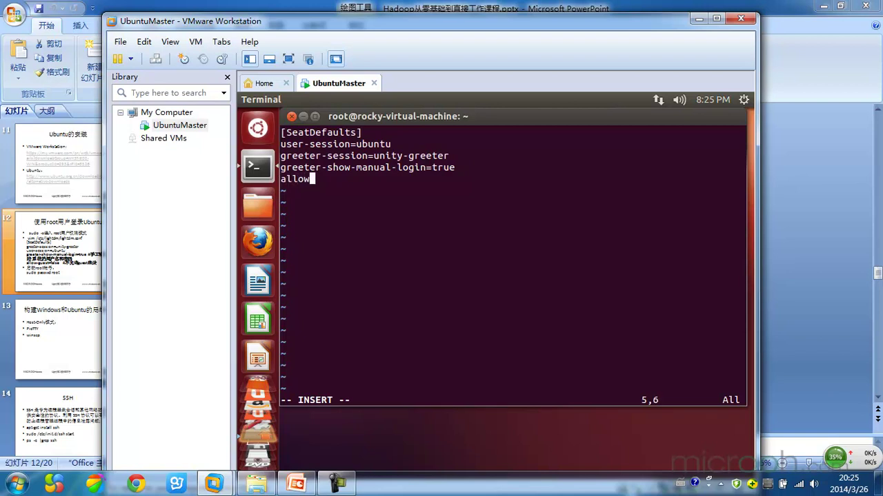
pyautogui.write('-guest-')
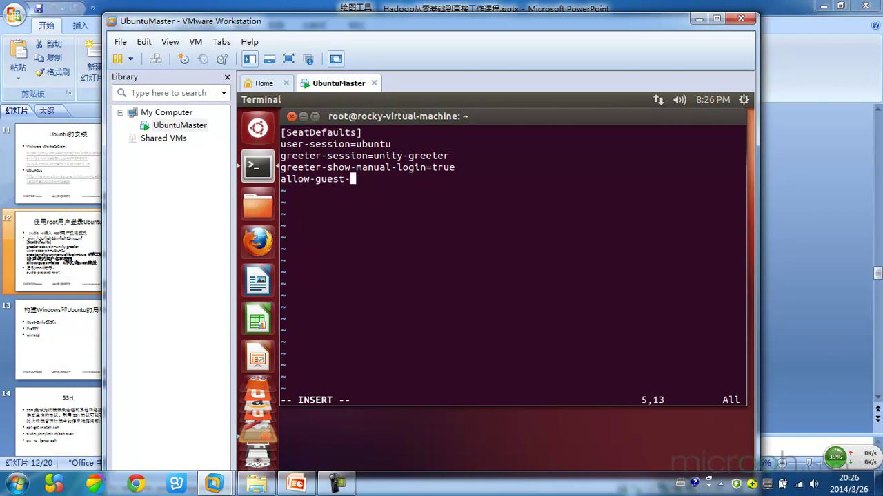
pyautogui.press('BackSpace')
pyautogui.write('=false')
# Step: Leave insert mode and save and quit vim with :wq
pyautogui.press('Escape')
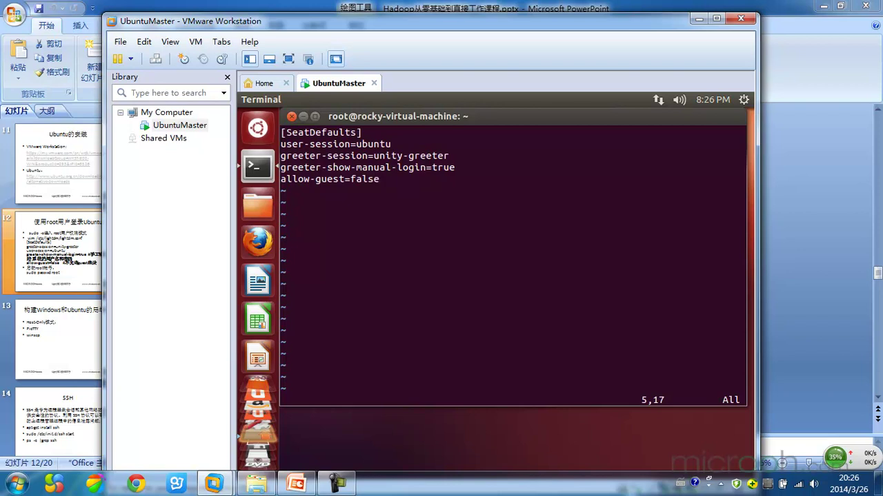
pyautogui.write(':wq')
pyautogui.press('Return')
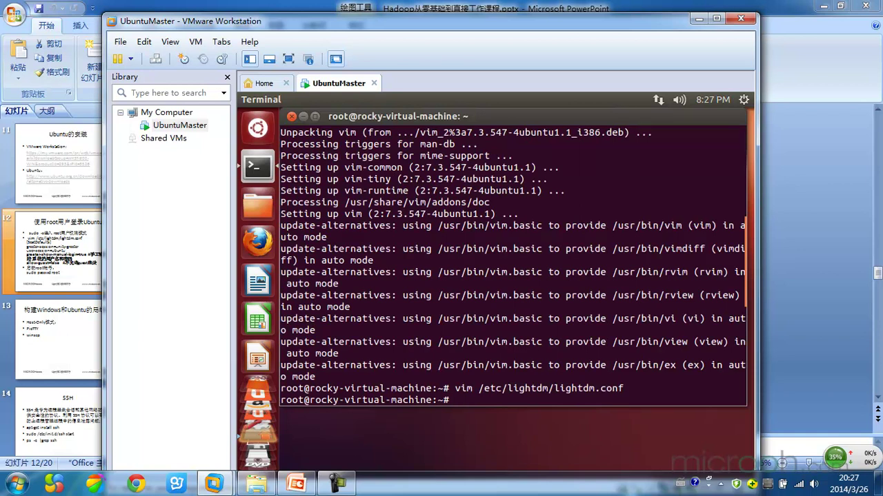
pyautogui.press('Up')
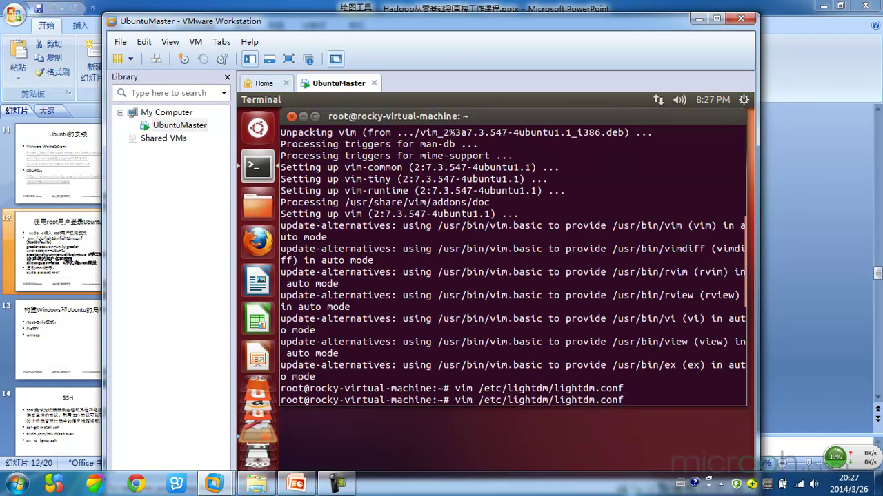
pyautogui.press('Return')
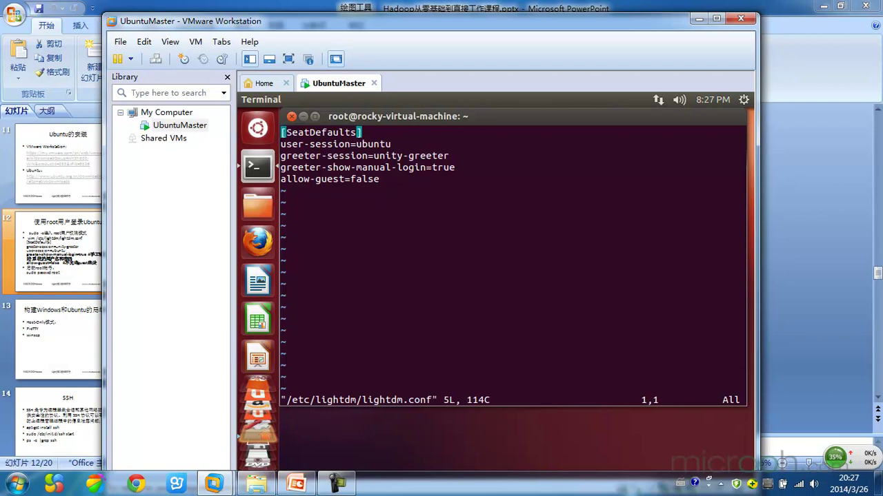
pyautogui.write(':q')
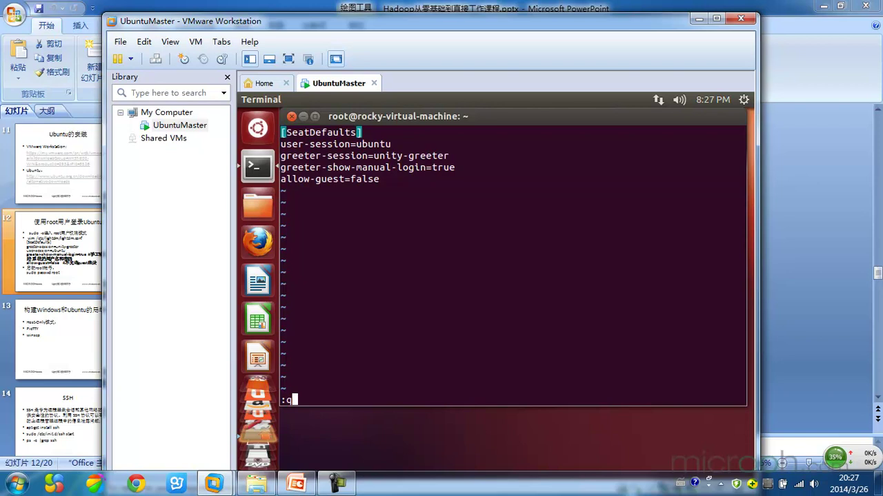
pyautogui.press('Return')
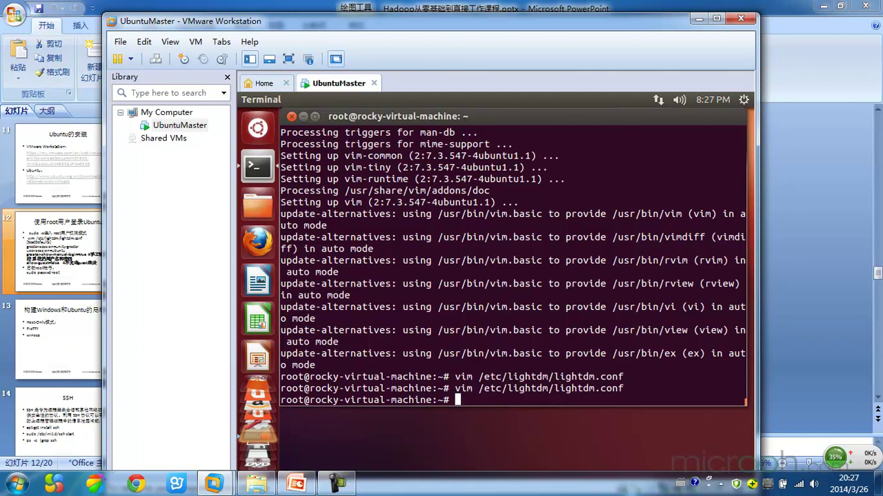
# Step: Run sudo passwd root and enter the new root password twice
pyautogui.write('sudo passwd root')
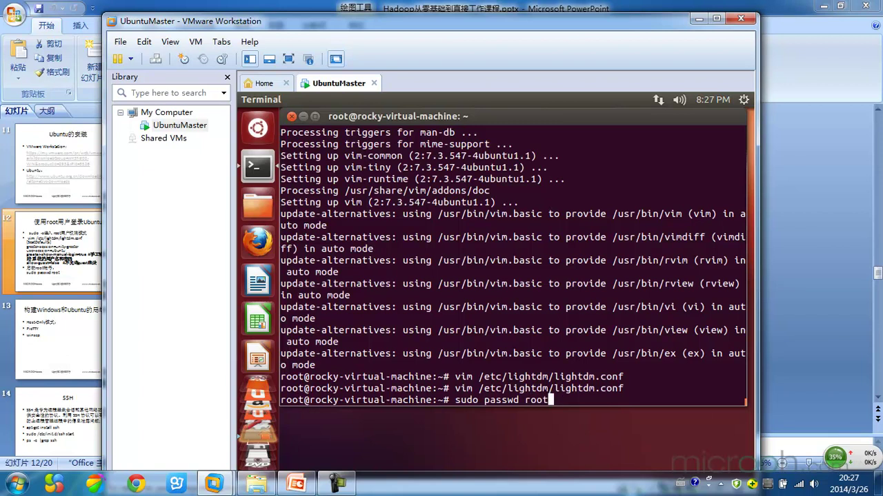
pyautogui.press('Return')
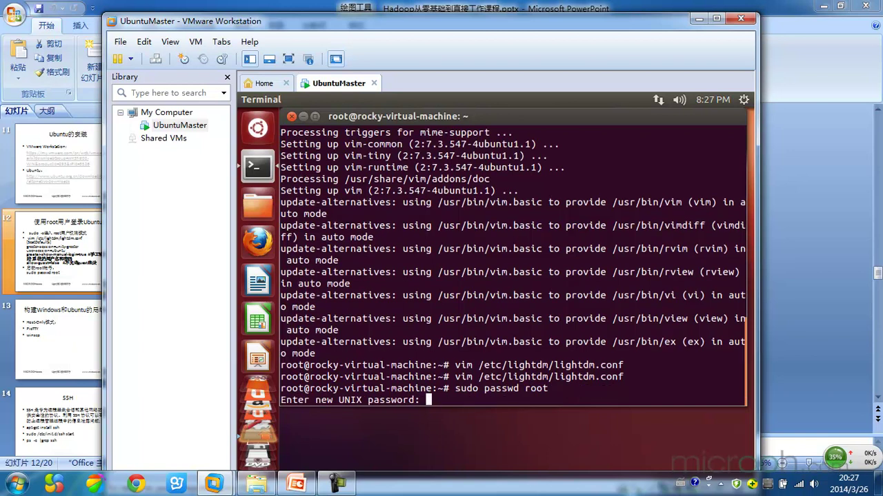
pyautogui.press('Return')
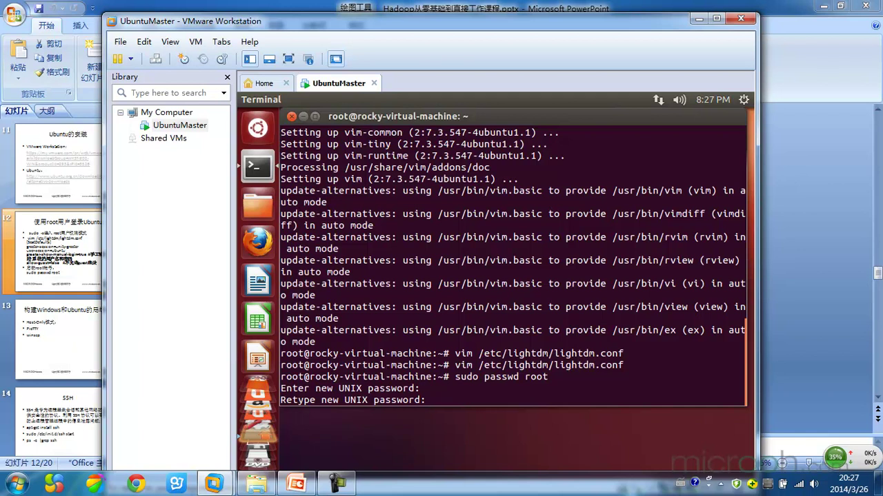
pyautogui.press('Return')
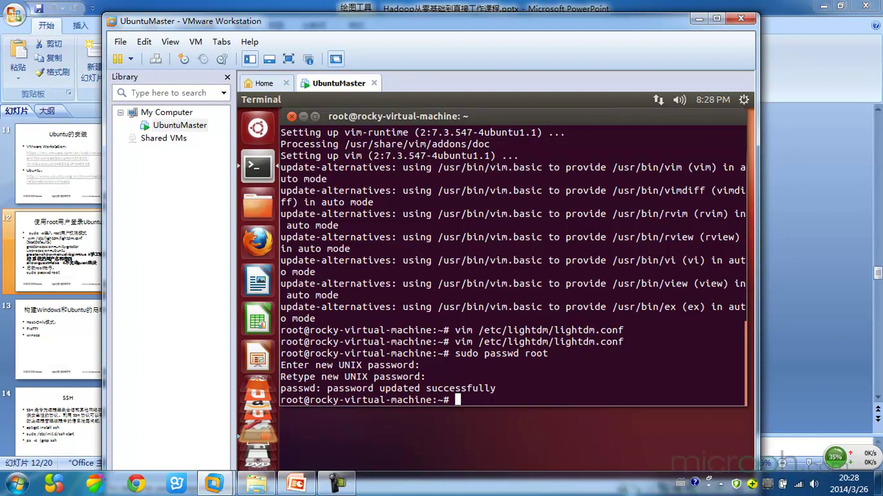
pyautogui.write('shuto')
pyautogui.press('BackSpace')
pyautogui.write('dow')
pyautogui.press('BackSpace')
pyautogui.press('BackSpace')
pyautogui.press('BackSpace')
pyautogui.press('BackSpace')
pyautogui.press('BackSpace')
pyautogui.press('BackSpace')
pyautogui.press('BackSpace')
pyautogui.write('reboot')
pyautogui.press('BackSpace')
pyautogui.press('BackSpace')
pyautogui.press('BackSpace')
pyautogui.press('BackSpace')
pyautogui.press('BackSpace')
pyautogui.press('BackSpace')
pyautogui.write('exit')
pyautogui.press('Return')
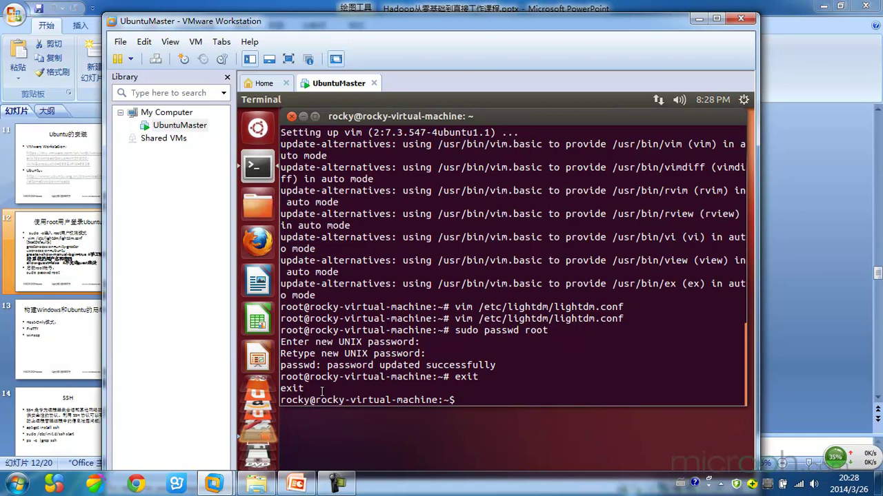
pyautogui.write('reboot')
pyautogui.press('Return')
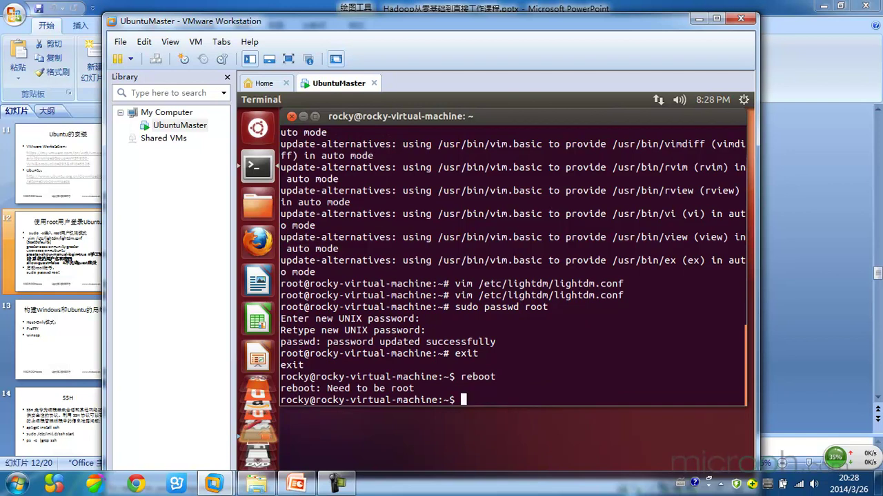
pyautogui.write('sudo -s')
pyautogui.press('Return')
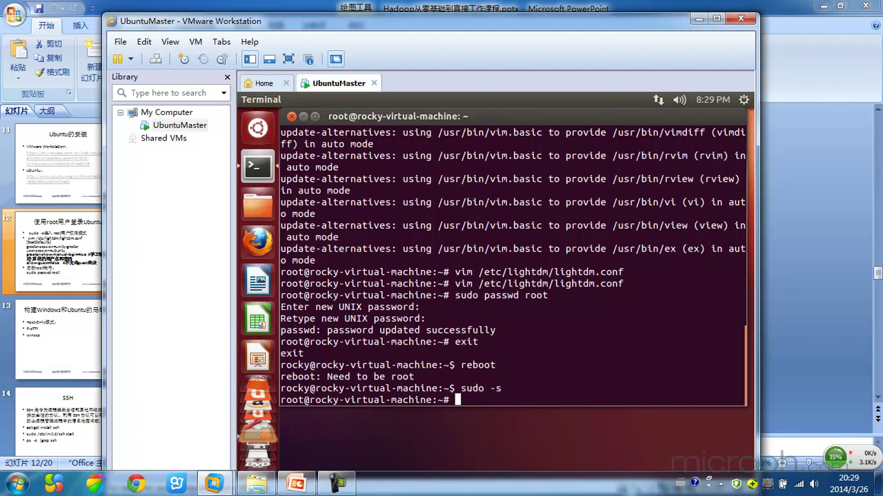
# Step: Reboot the Ubuntu guest with the reboot command and switch the VM to full screen
pyautogui.write('reboot')
pyautogui.press('Return')
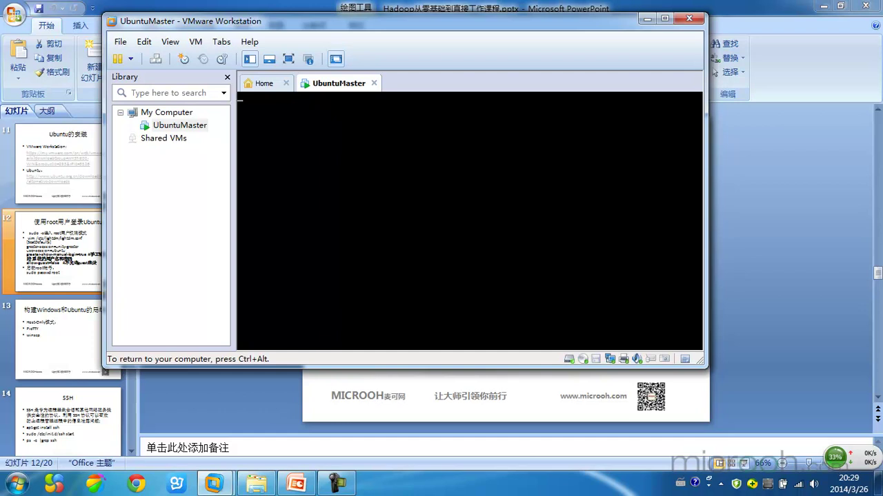
pyautogui.hotkey('ctrl', 'alt')
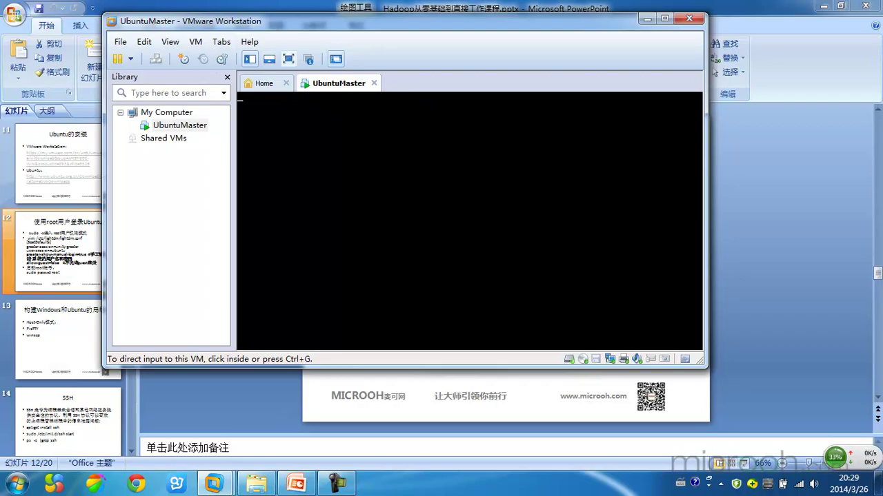
pyautogui.click(288, 59)
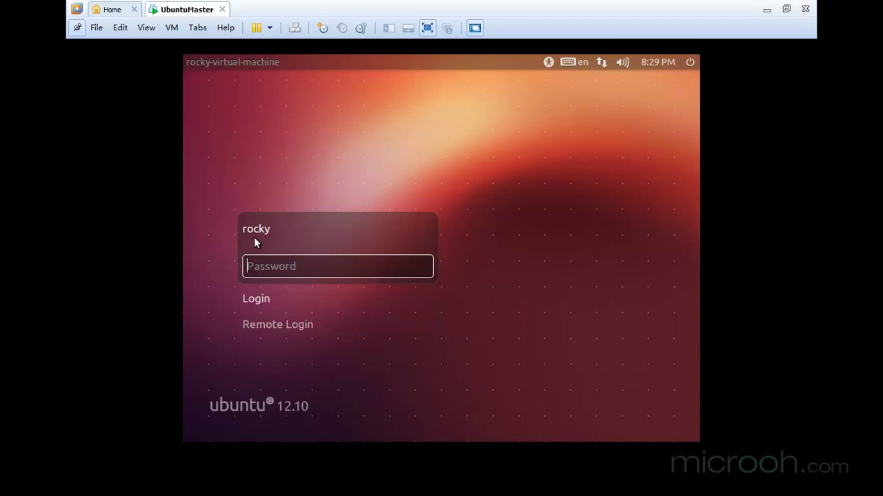
# Step: Log in at the Ubuntu greeter as root, entering the root password
pyautogui.click(252, 299)
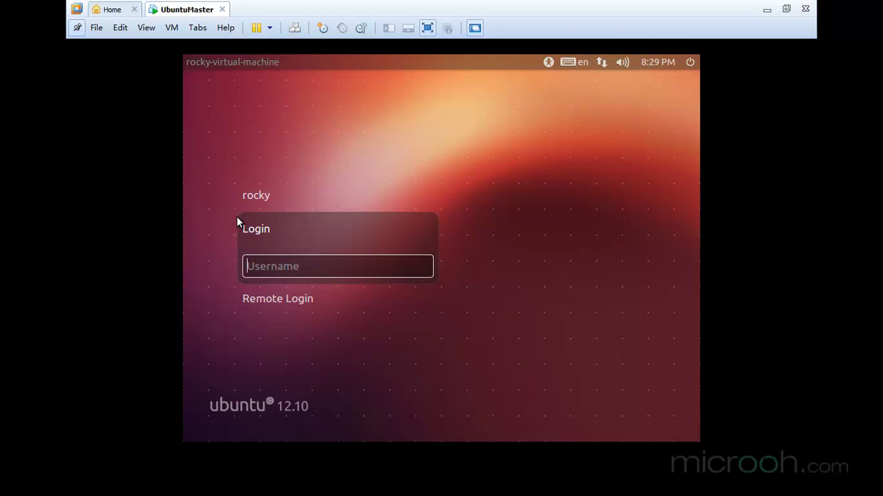
pyautogui.write('root')
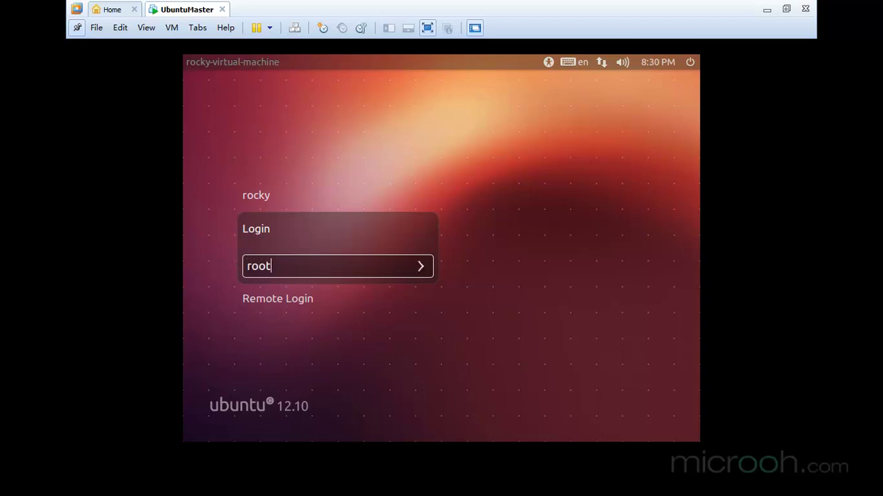
pyautogui.press('Return')
pyautogui.write('******')
pyautogui.press('Return')
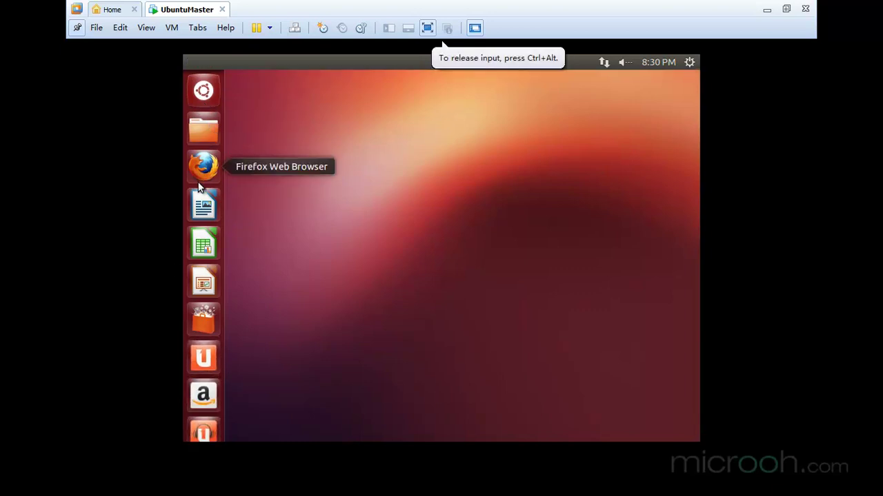
# Step: Launch Terminal from the Dash by searching 'Ter'
pyautogui.click(203, 90)
pyautogui.write('Ter')
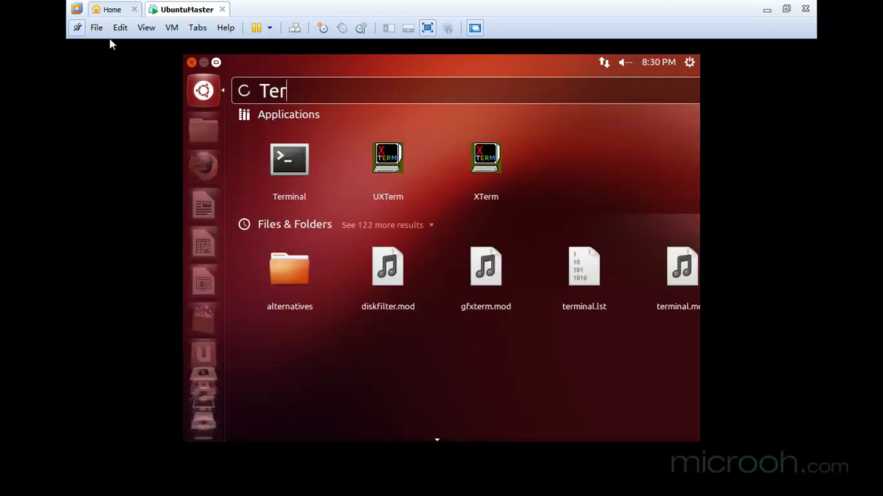
pyautogui.click(280, 156)
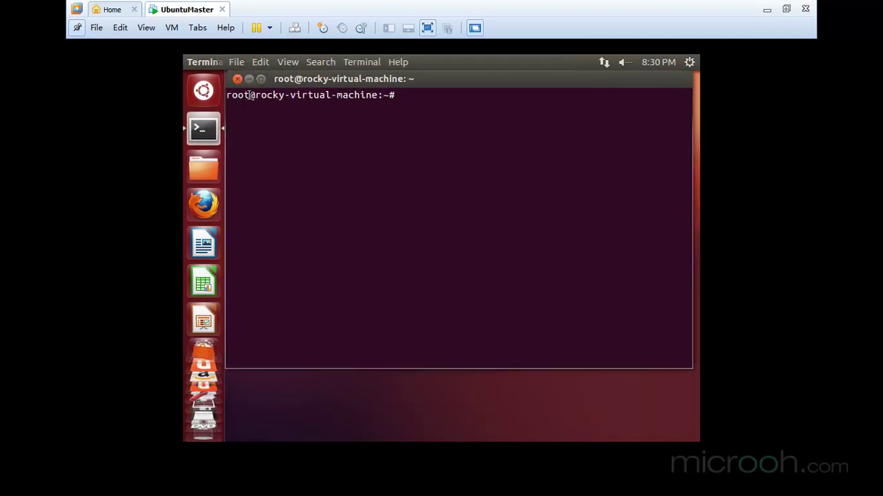
# Step: Run who and highlight root logged in on tty7 and pts/0
pyautogui.moveTo(250, 95); pyautogui.dragTo(228, 97)
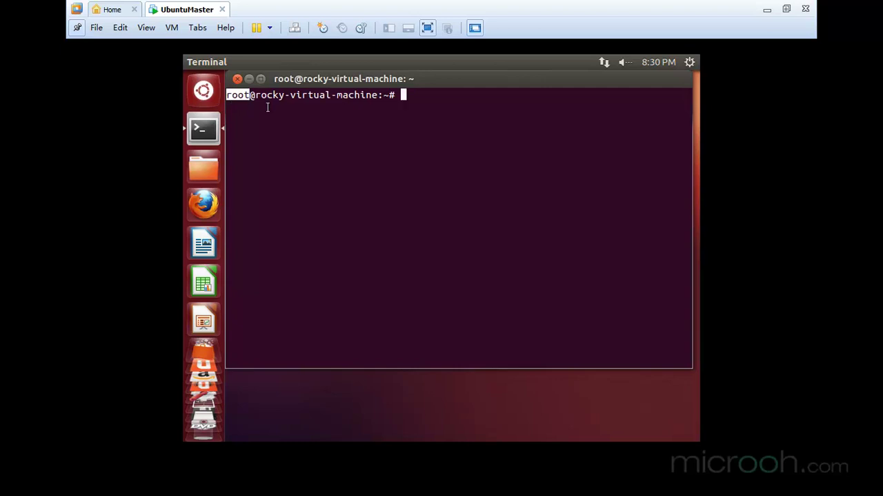
pyautogui.click(452, 98)
pyautogui.write('who')
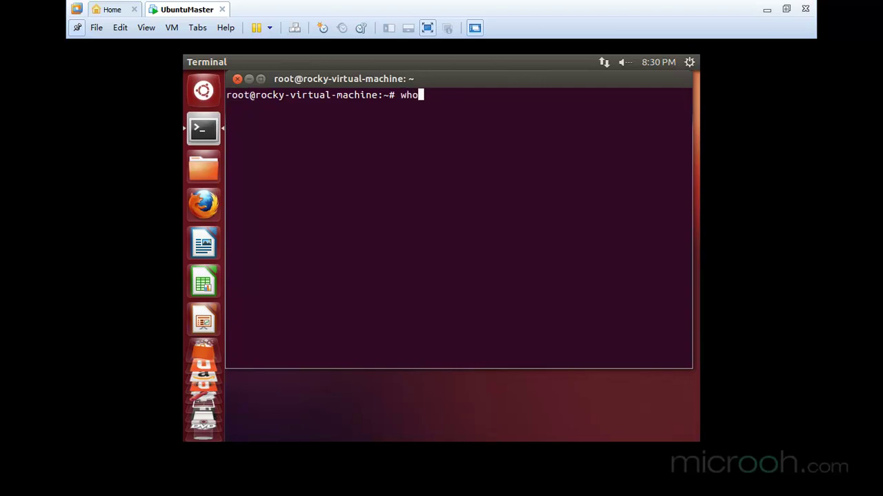
pyautogui.press('Return')
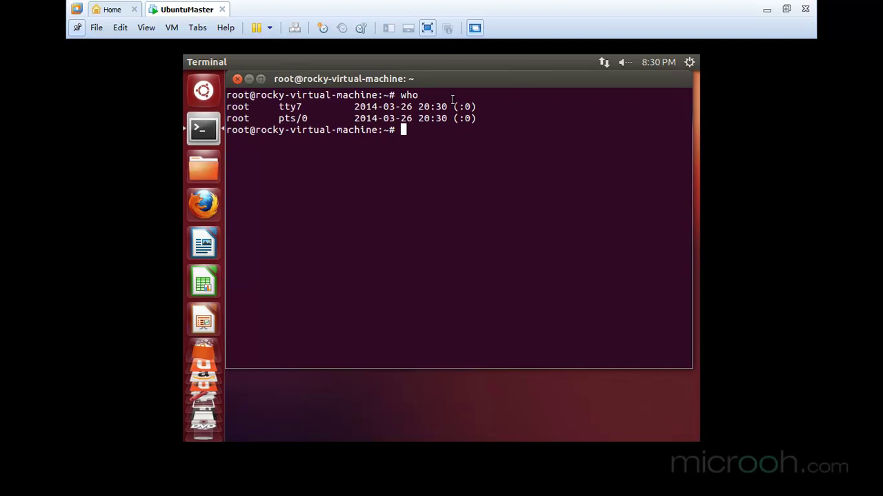
pyautogui.moveTo(426, 94); pyautogui.dragTo(353, 94)
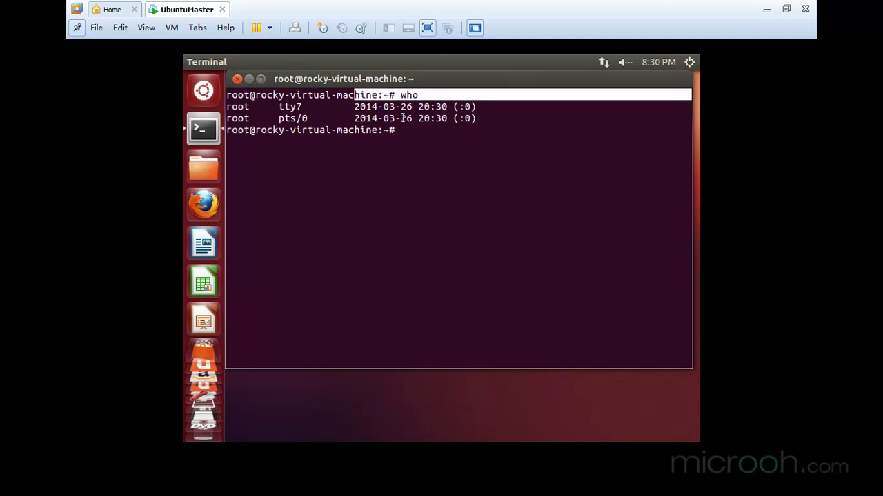
pyautogui.moveTo(483, 122); pyautogui.dragTo(227, 94)
pyautogui.click(260, 117)
pyautogui.doubleClick(242, 106)
pyautogui.doubleClick(242, 118)
pyautogui.click(478, 156)
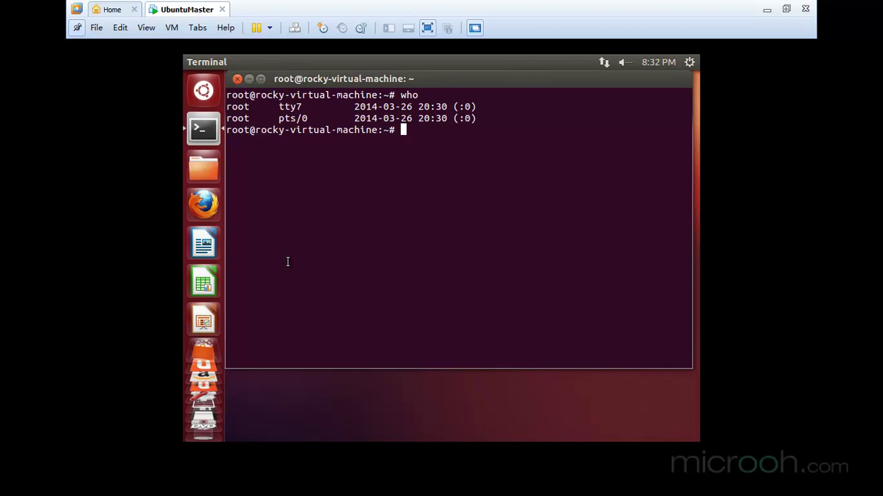
# Step: Install the ssh package with apt-get install ssh, answering Y to continue
pyautogui.write('apte')
pyautogui.press('BackSpace')
pyautogui.write('get ')
pyautogui.write('insta')
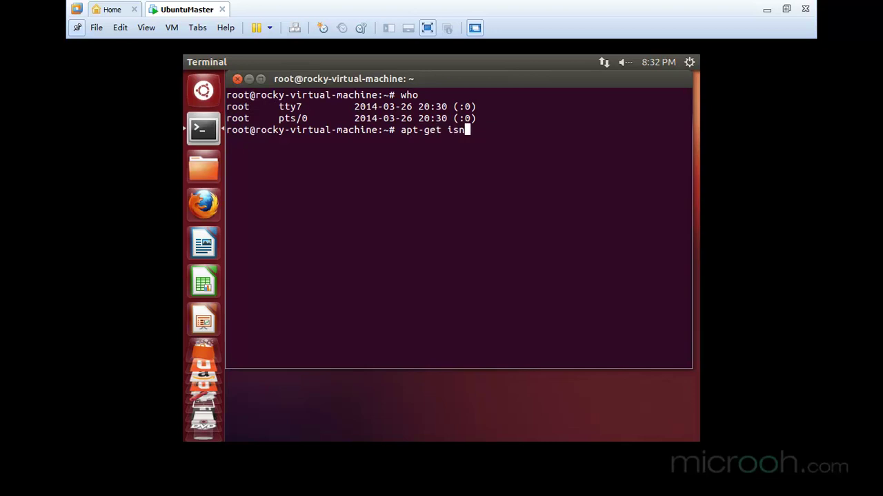
pyautogui.press('BackSpace')
pyautogui.press('BackSpace')
pyautogui.press('BackSpace')
pyautogui.press('BackSpace')
pyautogui.write('nstall ssh')
pyautogui.press('Return')
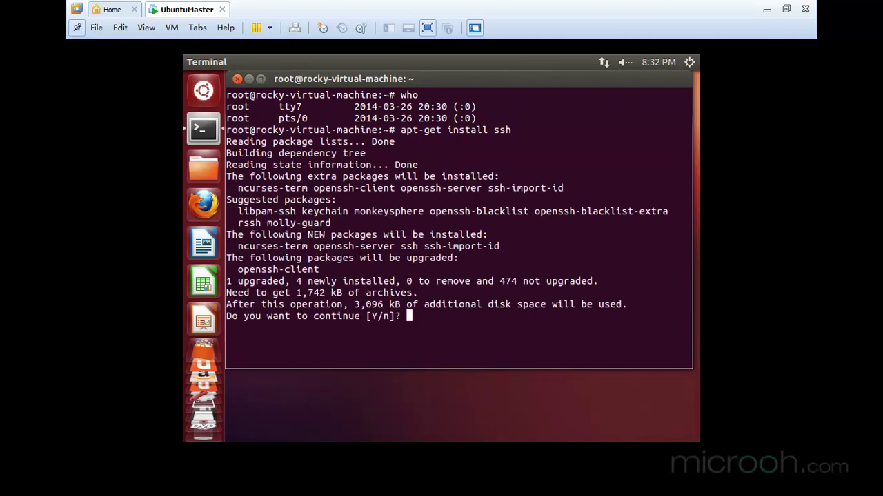
pyautogui.write('Y')
pyautogui.press('Return')
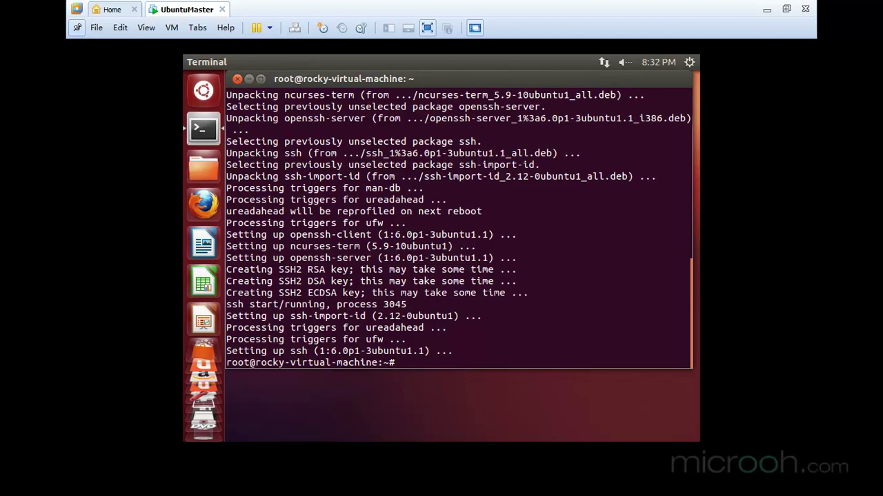
# Step: Enter the /etc/init.d/ssh start command at the prompt
pyautogui.write('/etc/init.d/ssh start')
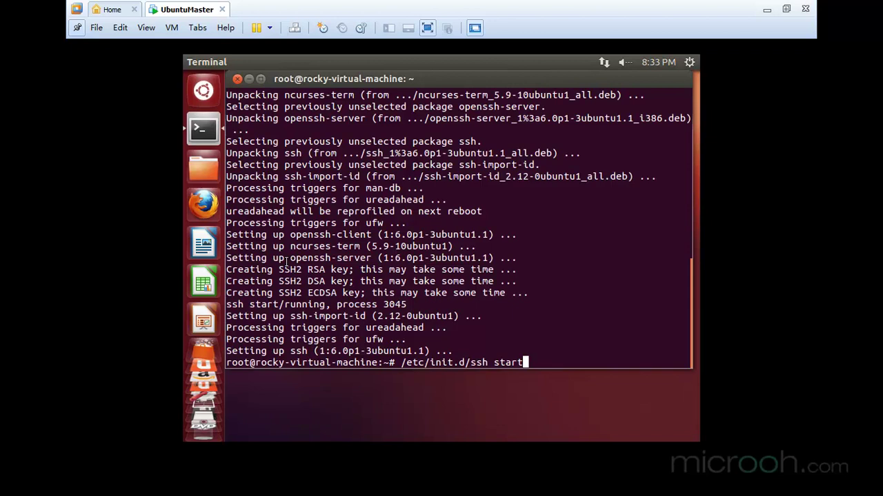
# Step: Run /etc/init.d/ssh start, then rerun it prefixed with sudo
pyautogui.press('Return')
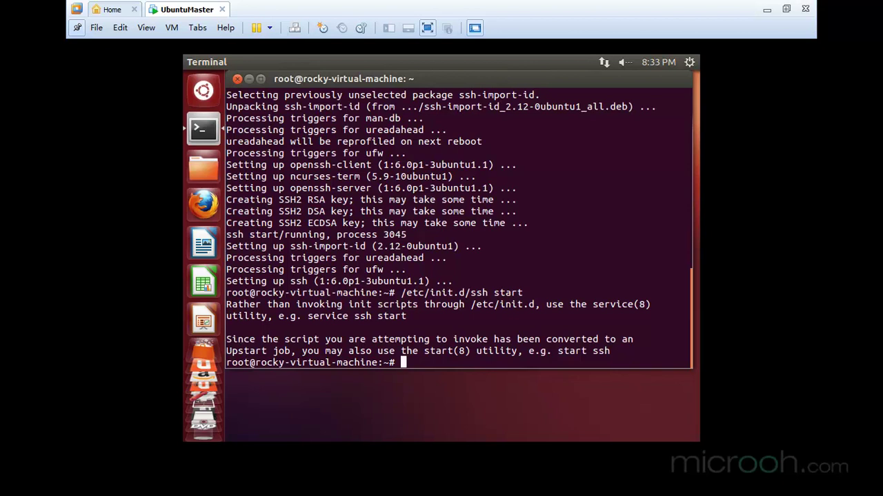
pyautogui.press('Up')
pyautogui.press('Left')
pyautogui.press('Left')
pyautogui.press('Left')
pyautogui.press('Left')
pyautogui.press('Left')
pyautogui.press('Left')
pyautogui.press('Left')
pyautogui.press('Left')
pyautogui.press('Left')
pyautogui.press('Left')
pyautogui.press('Left')
pyautogui.press('Left')
pyautogui.press('Left')
pyautogui.press('Left')
pyautogui.press('Left')
pyautogui.press('Left')
pyautogui.press('Left')
pyautogui.press('Left')
pyautogui.press('Left')
pyautogui.press('Left')
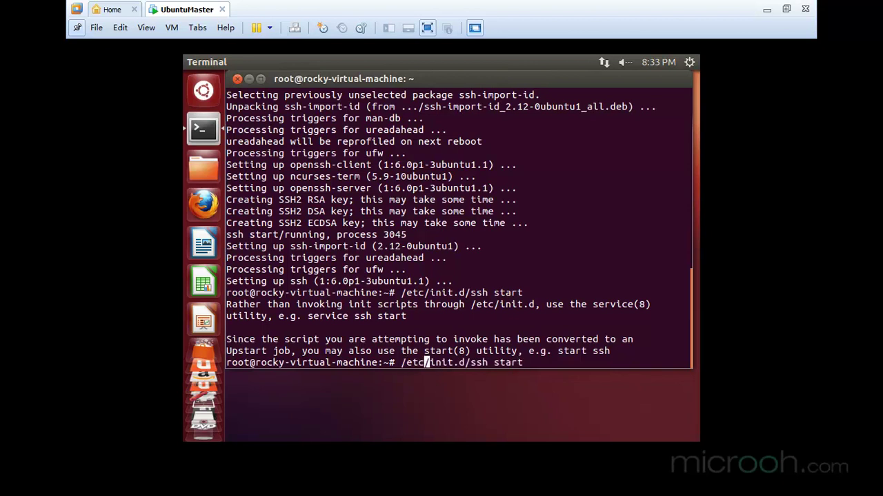
pyautogui.write('sudo')
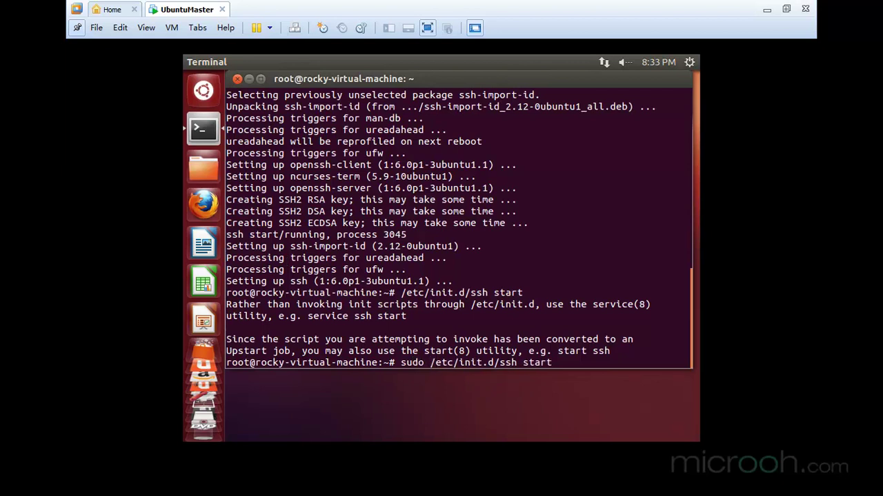
pyautogui.press('Return')
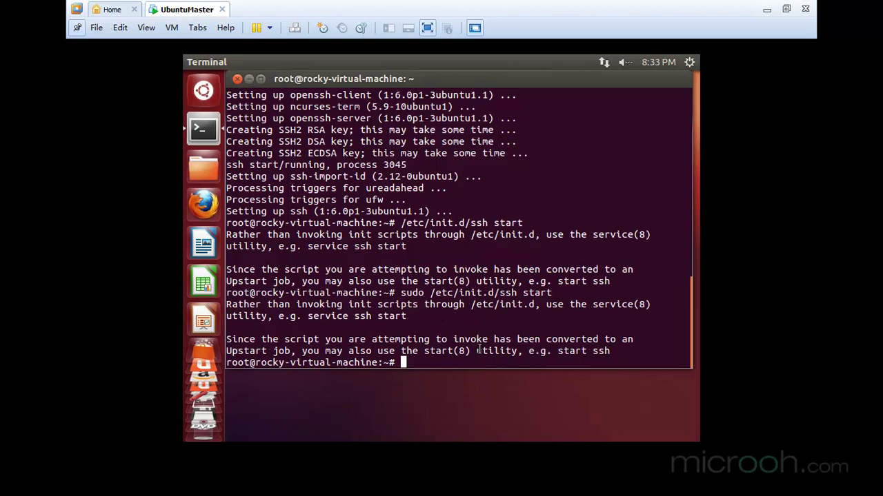
# Step: Run service ssh start, which reports ssh is already running
pyautogui.write('service')
pyautogui.write(' sshd')
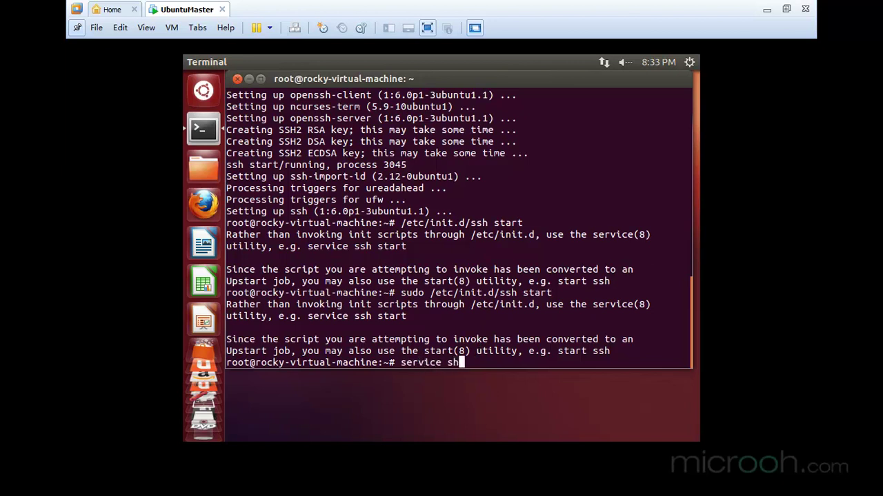
pyautogui.press('BackSpace')
pyautogui.press('BackSpace')
pyautogui.press('BackSpace')
pyautogui.press('BackSpace')
pyautogui.write('ssh start')
pyautogui.press('Return')
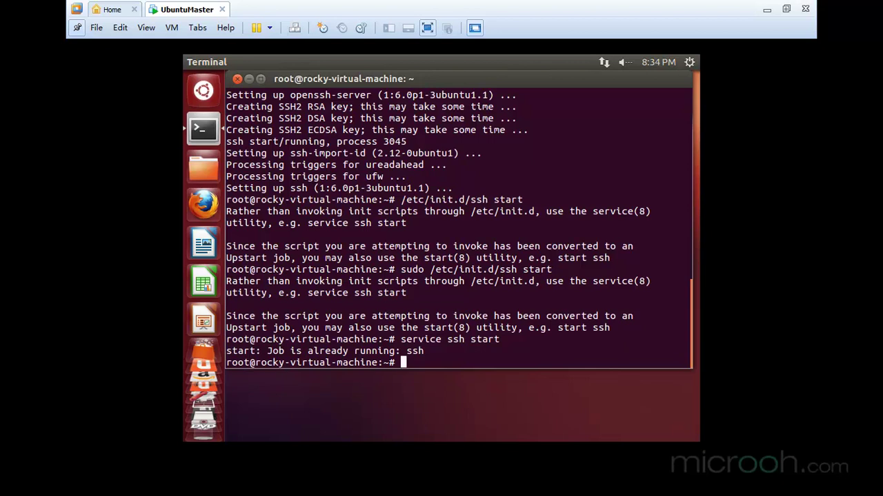
# Step: List ssh processes with ps -e |grep ssh, highlight ssh-agent, and exit full screen
pyautogui.write('ps -e |grep ssh')
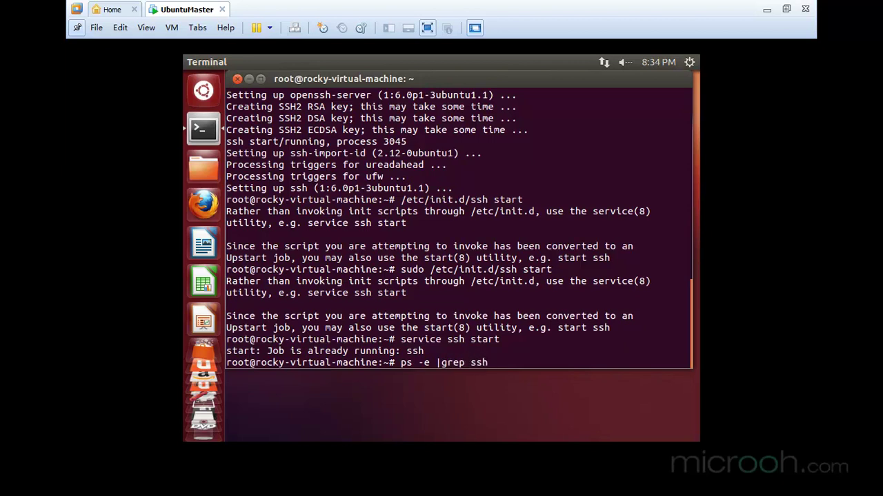
pyautogui.press('Return')
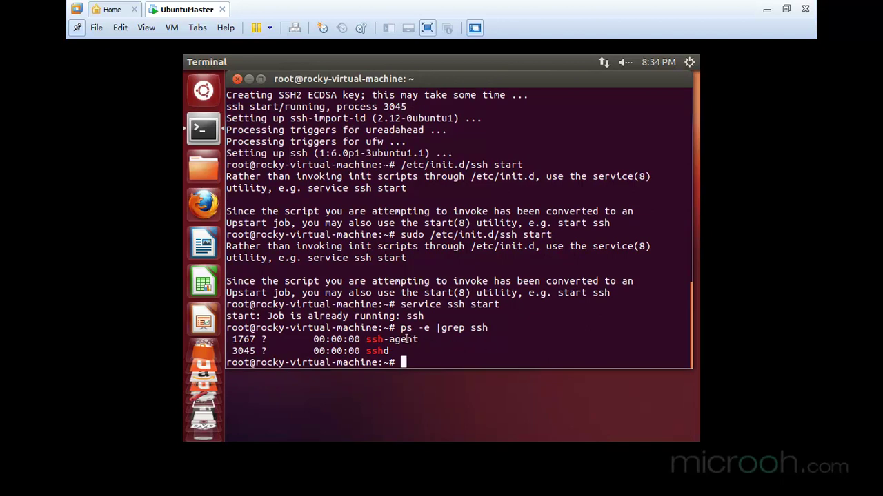
pyautogui.moveTo(366, 339); pyautogui.dragTo(389, 351)
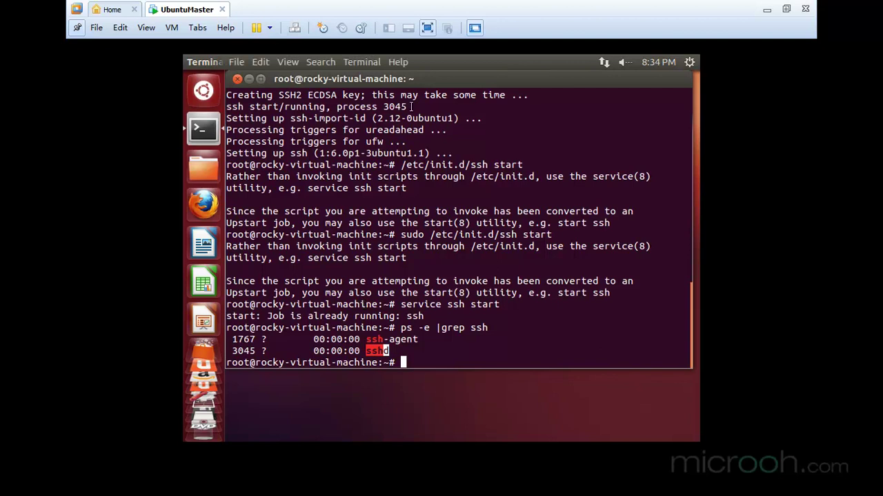
pyautogui.click(786, 9)
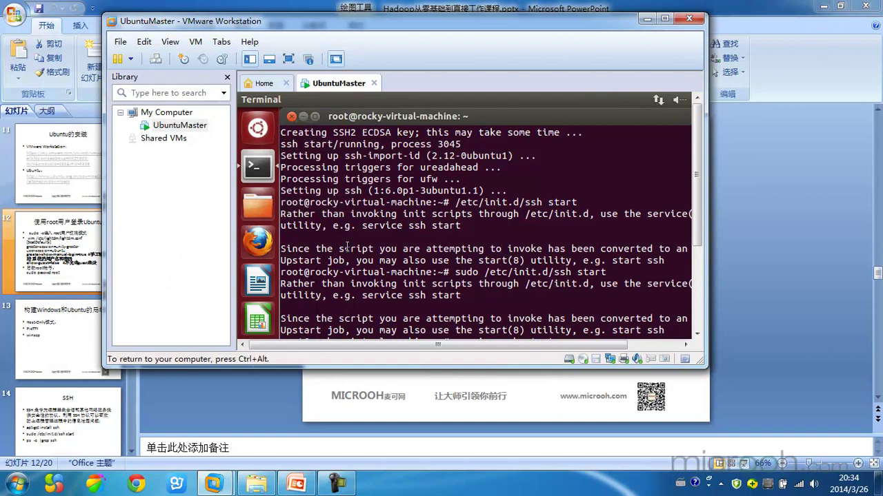
# Step: Return to the UbuntuMaster machine view by way of the Home page
pyautogui.moveTo(697, 182); pyautogui.dragTo(697, 262)
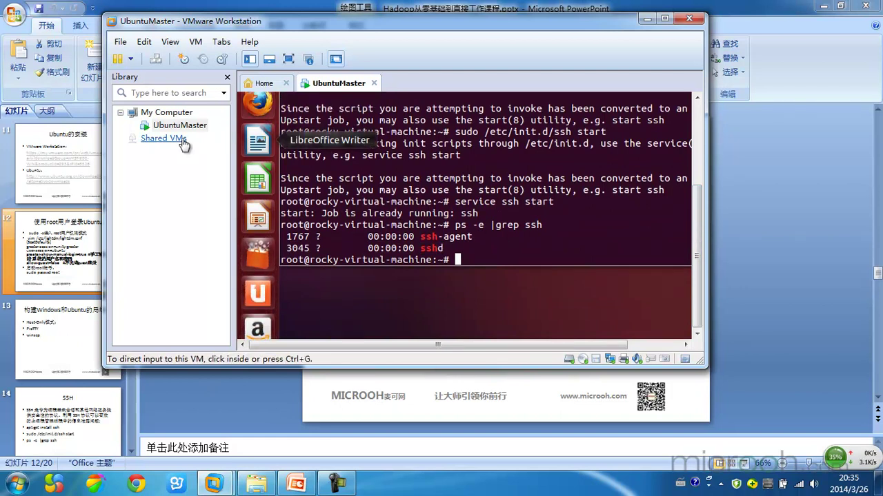
pyautogui.click(266, 85)
pyautogui.click(166, 125)
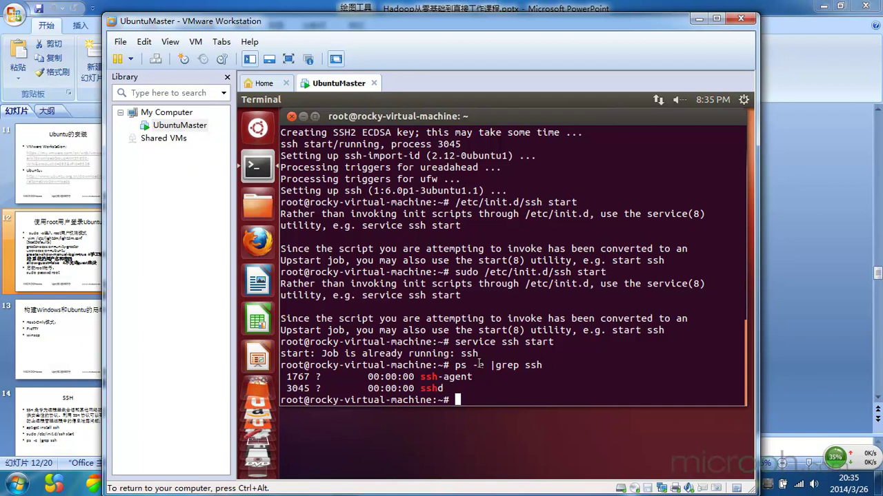
# Step: Power off the guest with shutdown -h now
pyautogui.write('shutdown')
pyautogui.press('Return')
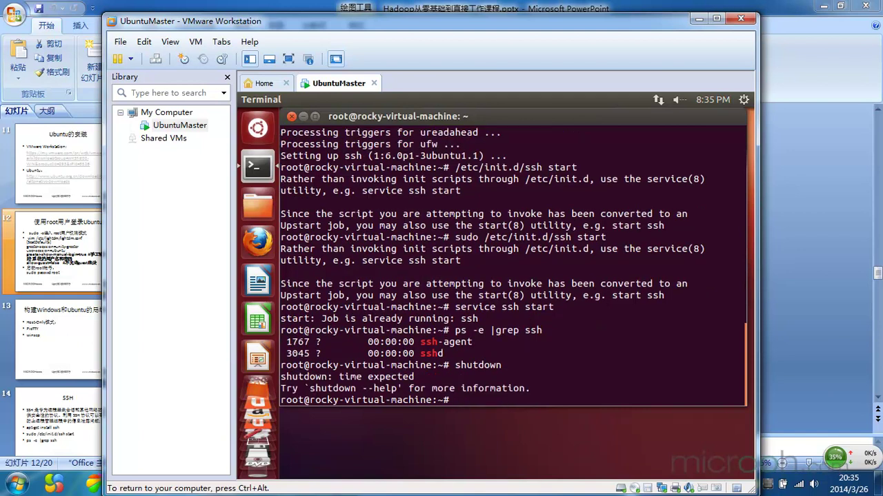
pyautogui.write('shutdown -h now')
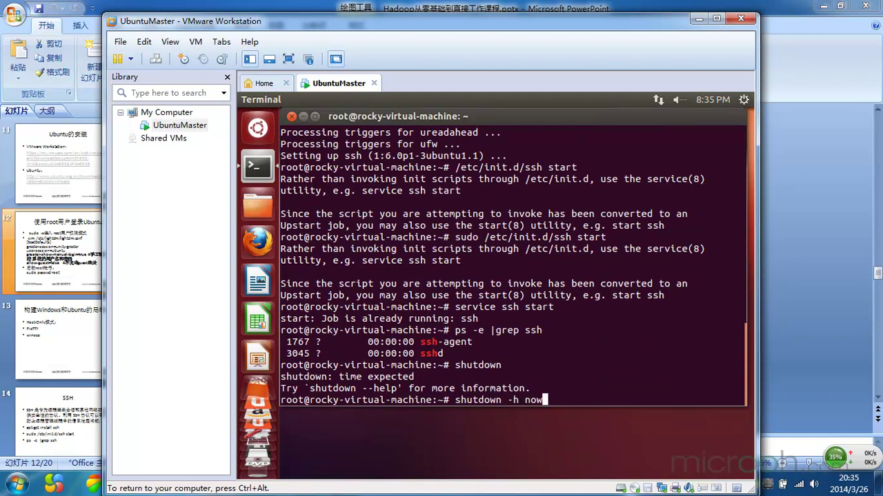
pyautogui.press('Return')
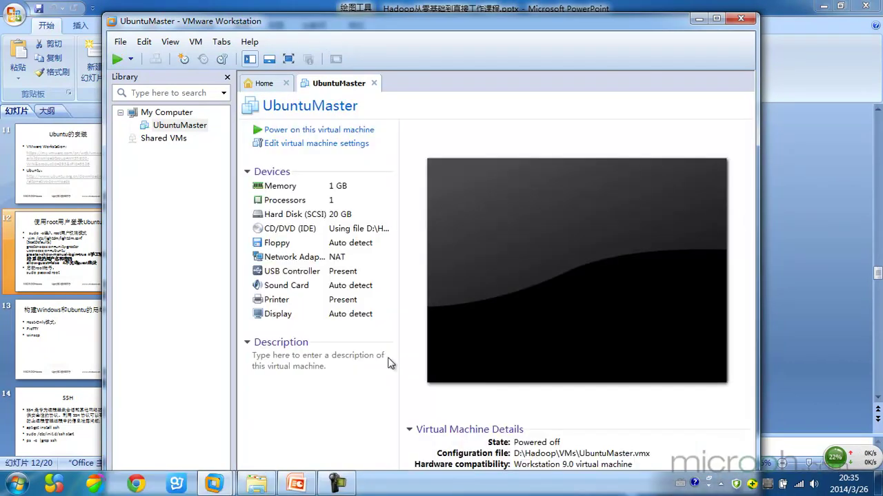
# Step: Set UbuntuMaster's network adapter to Host-only, then show the Windows desktop
pyautogui.click(303, 143)
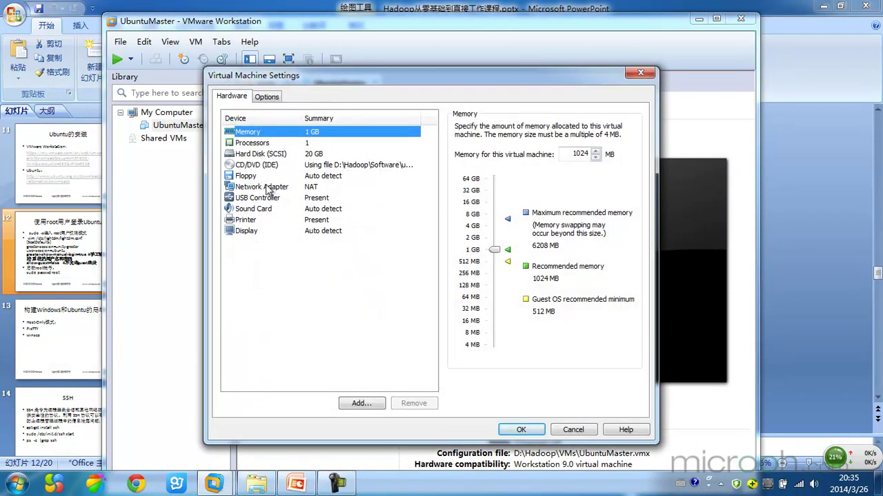
pyautogui.click(271, 196)
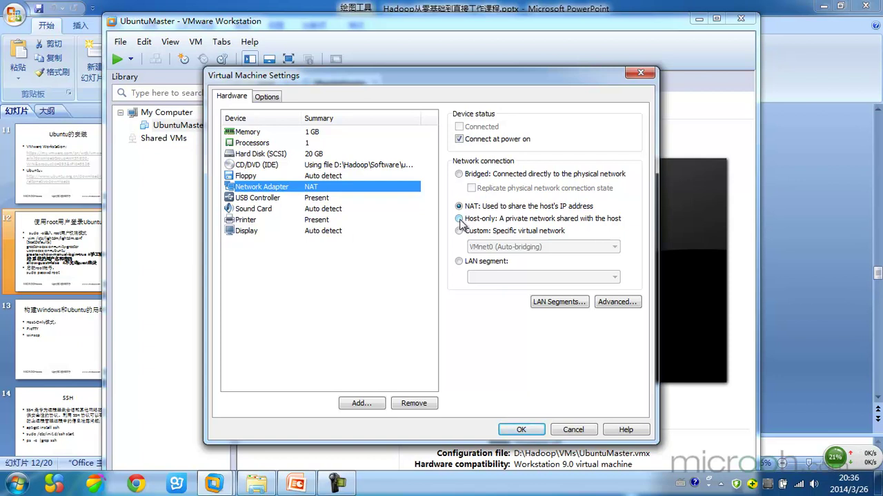
pyautogui.click(460, 220)
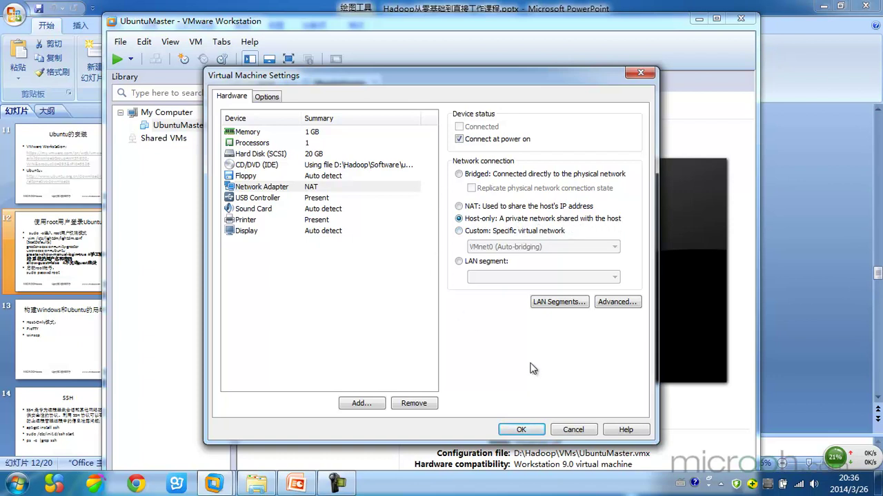
pyautogui.click(533, 433)
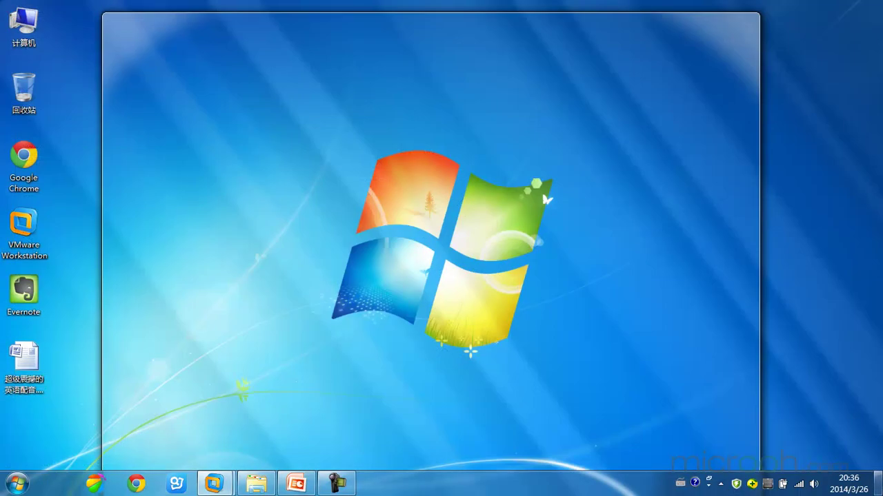
pyautogui.click(879, 486)
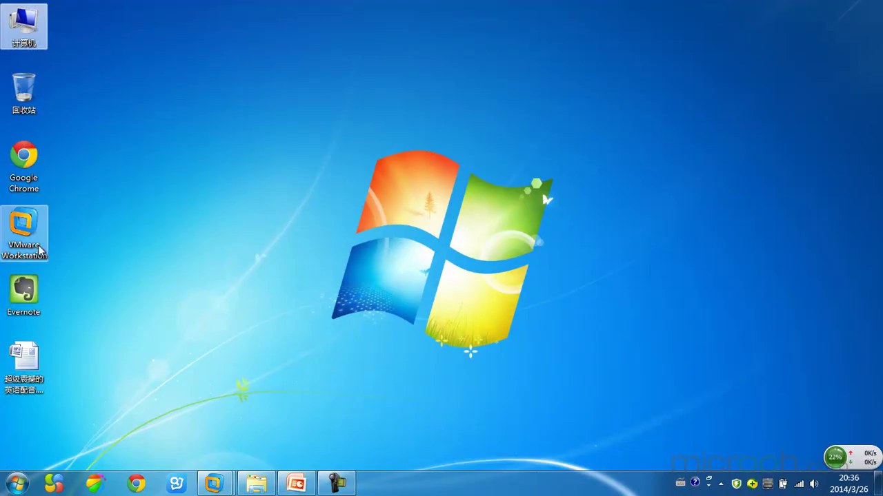
# Step: Open the Network and Sharing Center from the Start menu's Control Panel
pyautogui.click(15, 483)
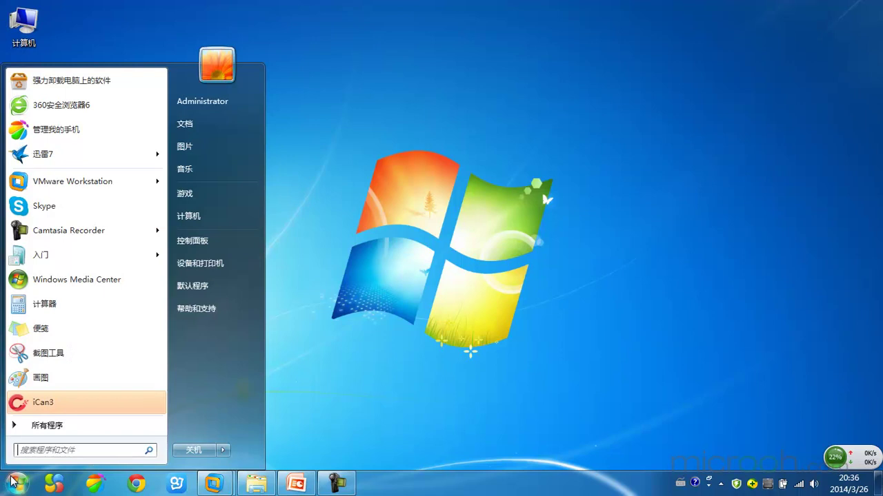
pyautogui.click(58, 428)
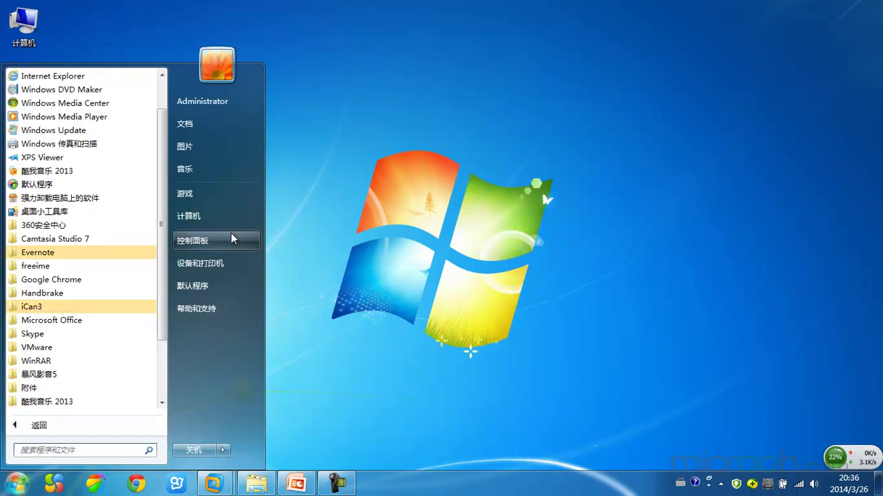
pyautogui.click(195, 240)
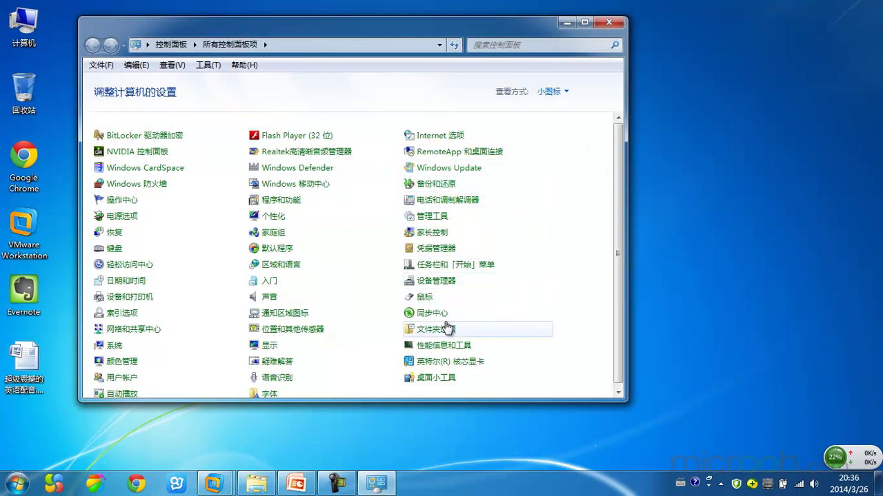
pyautogui.scroll(-1, 355, 322)
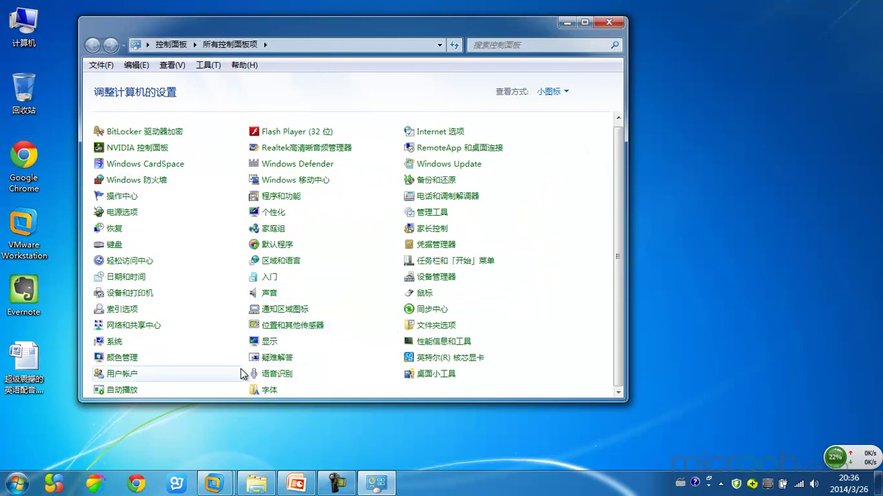
pyautogui.click(133, 325)
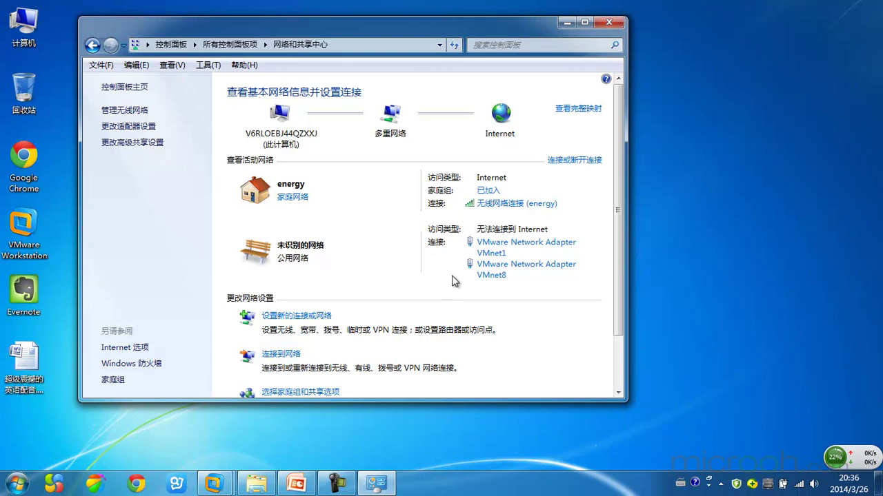
# Step: Open VMnet1's IPv4 properties, showing 192.168.20.1 with mask 255.255.255.0
pyautogui.click(499, 255)
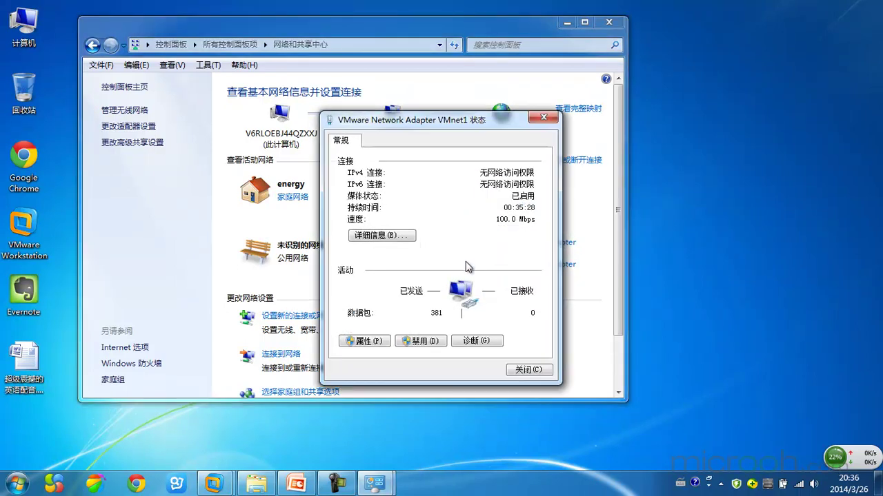
pyautogui.moveTo(447, 121); pyautogui.dragTo(326, 86)
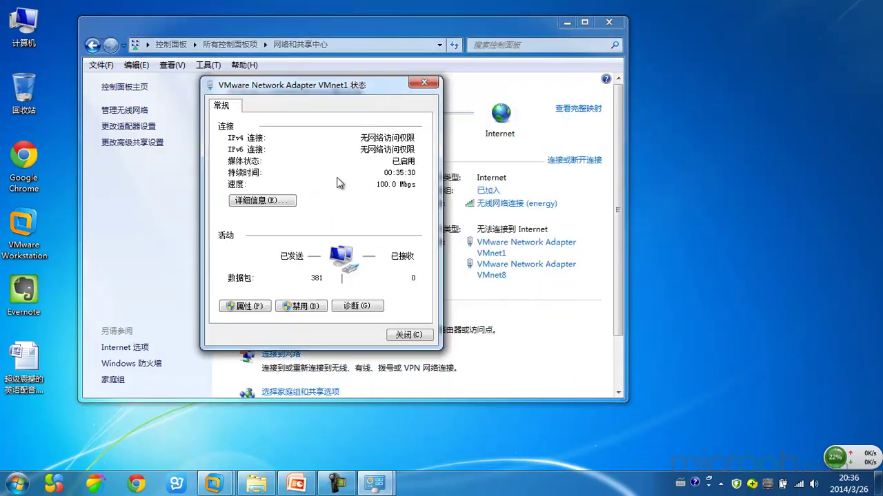
pyautogui.click(255, 308)
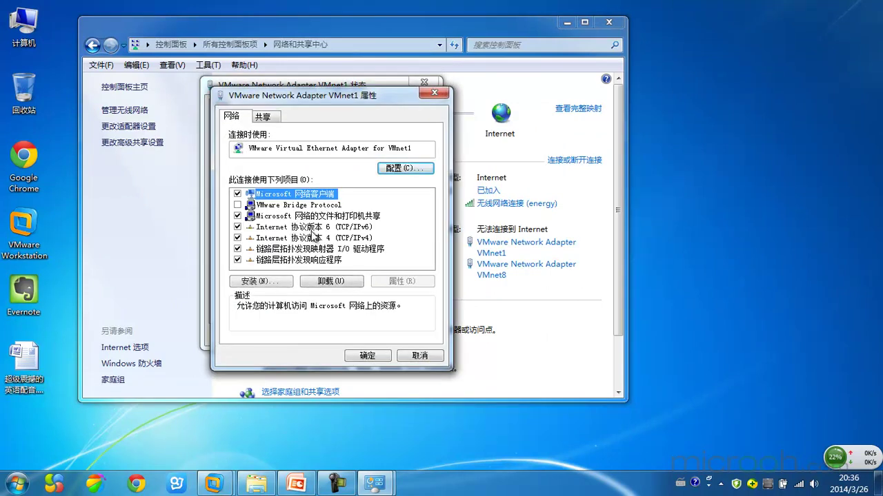
pyautogui.doubleClick(318, 238)
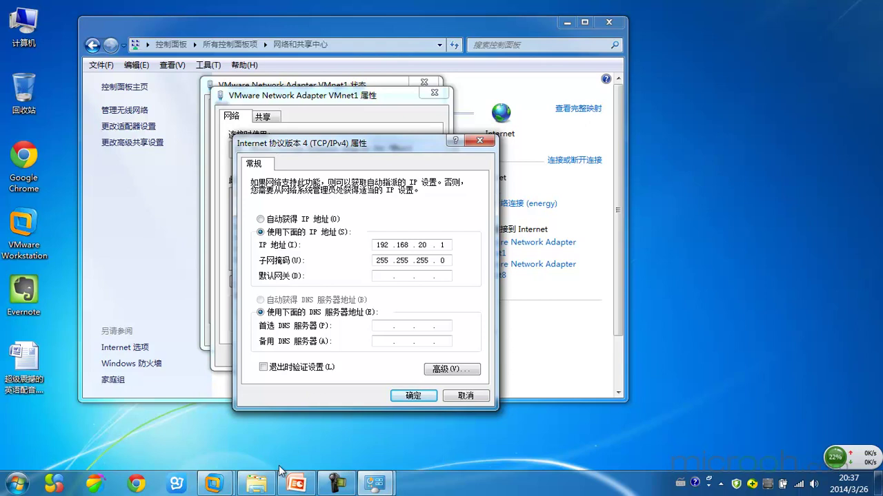
# Step: Bring the UbuntuMaster VM to the front and power it on
pyautogui.moveTo(214, 483)
pyautogui.click(280, 418)
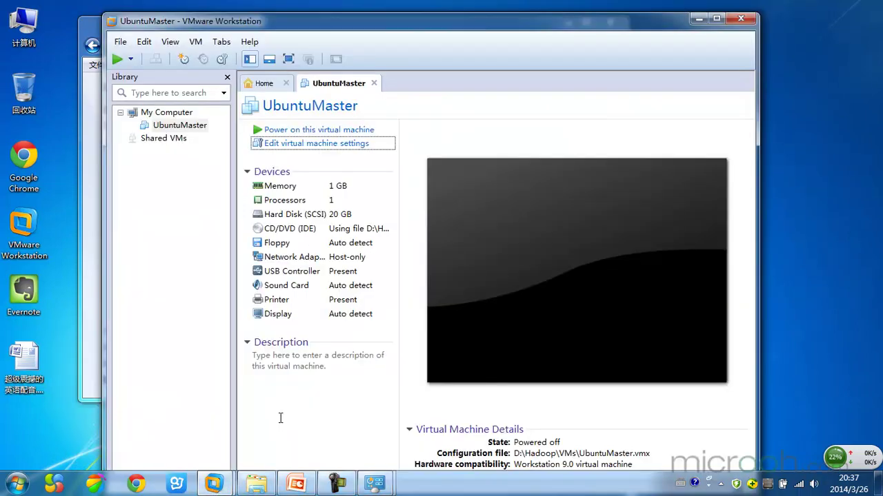
pyautogui.click(326, 135)
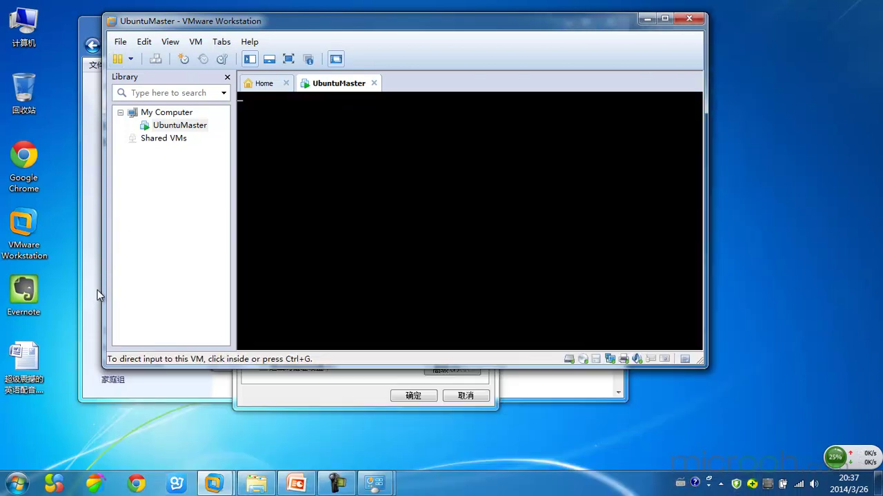
# Step: Glance at the host adapter's IPv4 settings, then maximize the VMware window
pyautogui.click(95, 293)
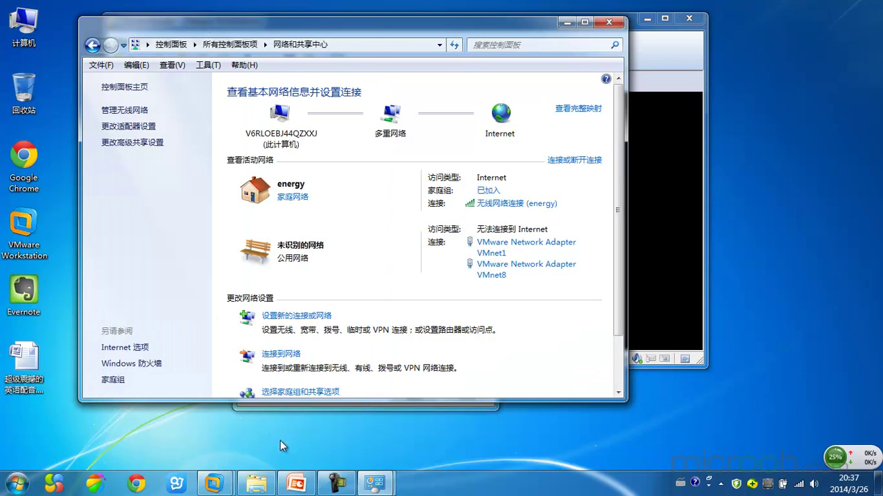
pyautogui.moveTo(390, 482)
pyautogui.click(430, 436)
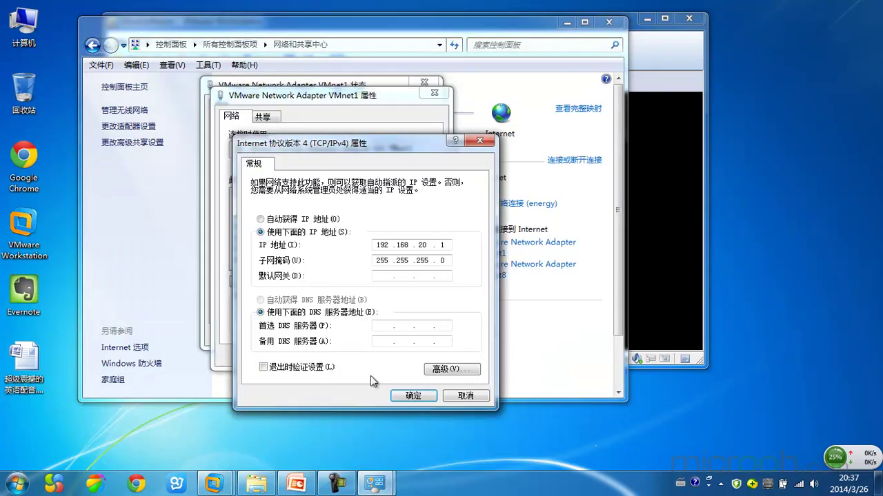
pyautogui.click(664, 47)
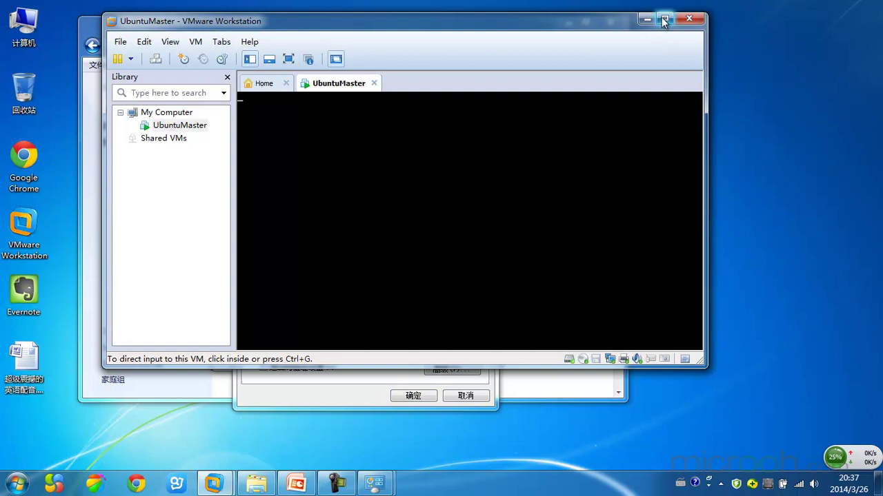
pyautogui.click(664, 20)
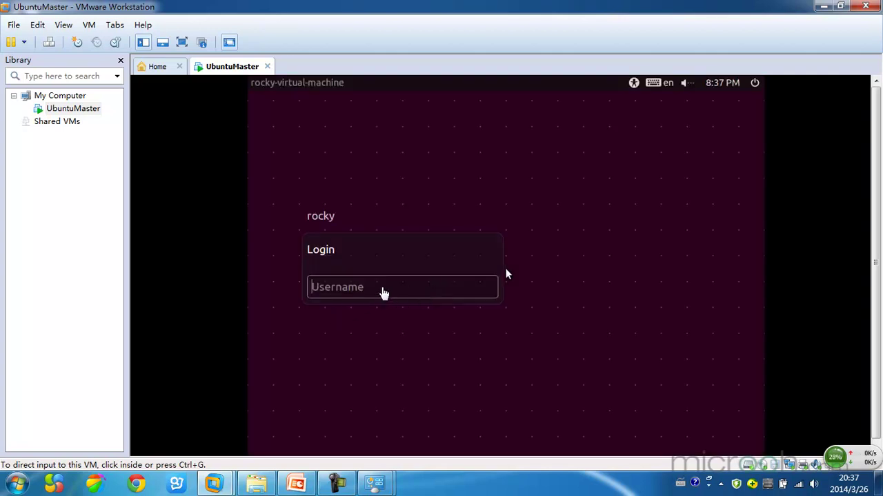
# Step: Log in to Ubuntu as root with the account password
pyautogui.click(506, 275)
pyautogui.write('root')
pyautogui.press('Return')
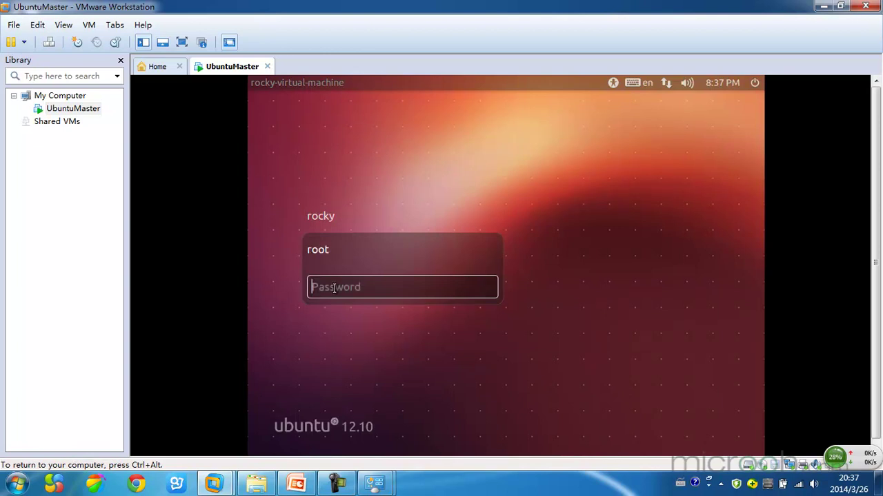
pyautogui.write('123456')
pyautogui.press('Return')
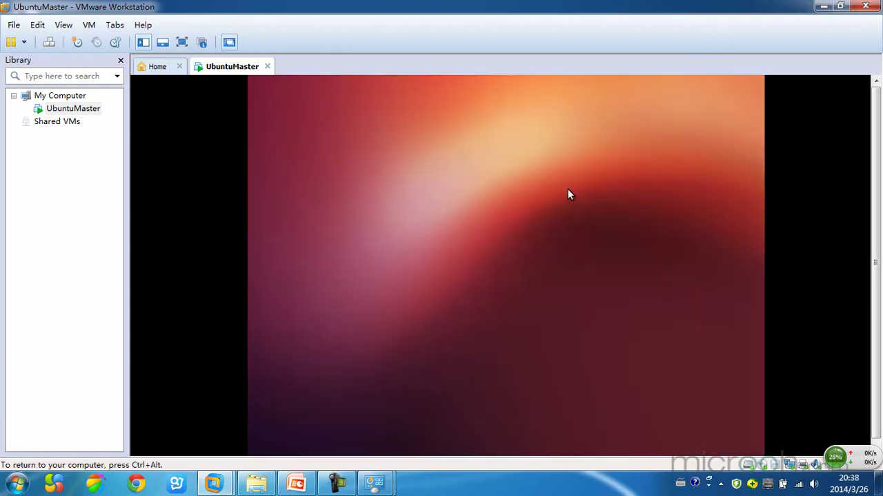
# Step: Recheck the host VMnet1 IPv4 dialog, then give the running Ubuntu VM focus again
pyautogui.moveTo(374, 482)
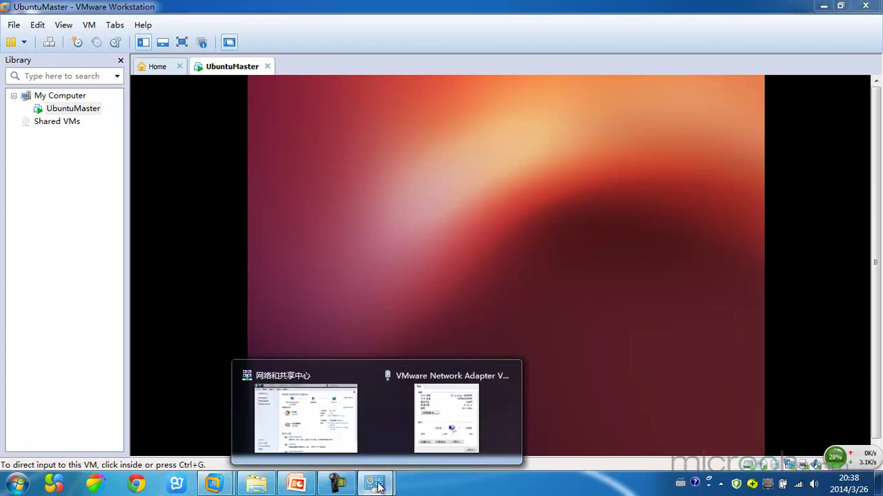
pyautogui.click(433, 414)
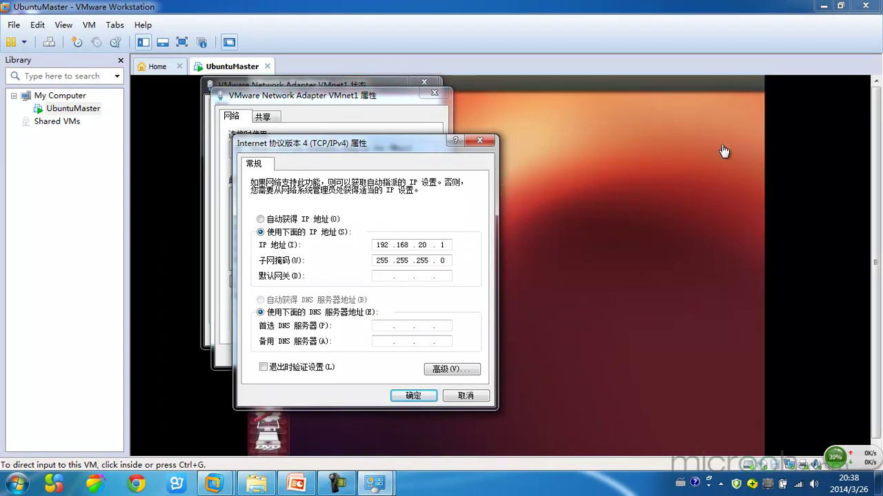
pyautogui.click(803, 139)
pyautogui.click(720, 172)
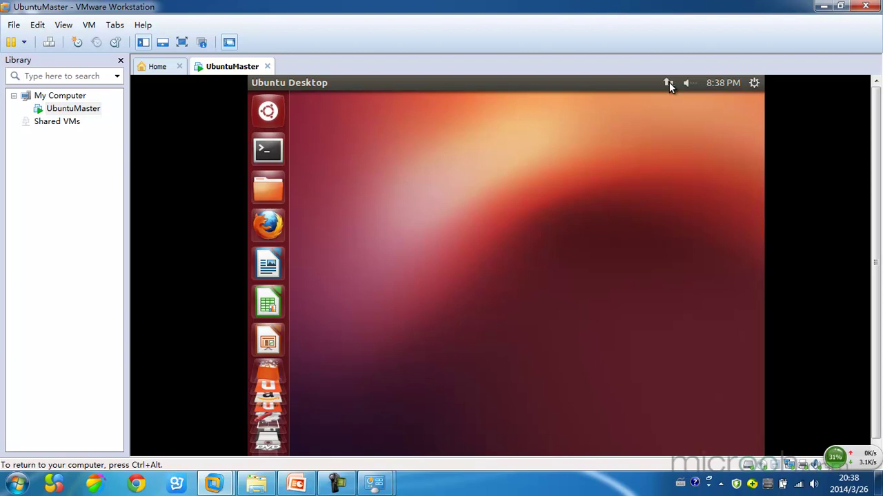
# Step: Edit Wired connection 1 from Ubuntu's network menu and expand its IPv4 Method list
pyautogui.click(668, 82)
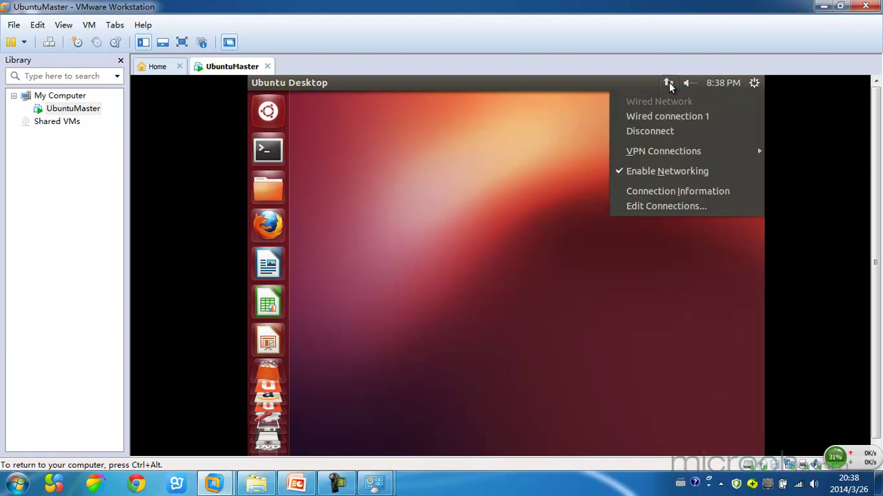
pyautogui.click(656, 209)
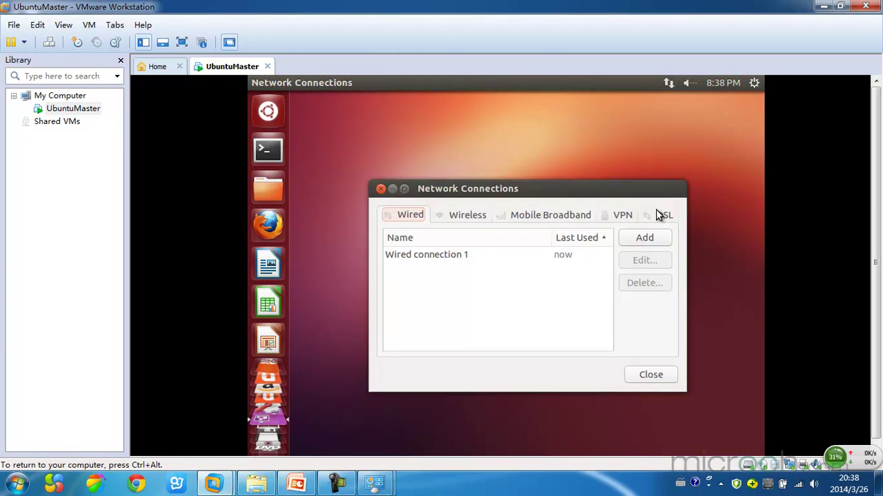
pyautogui.click(461, 260)
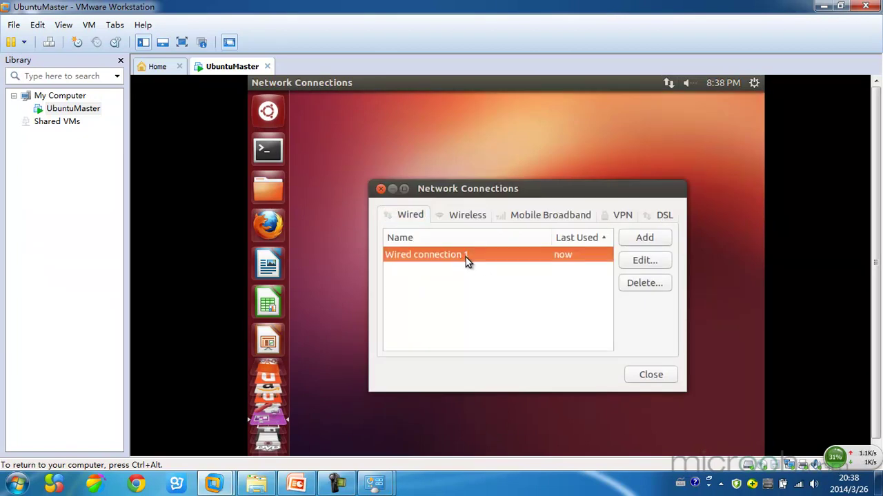
pyautogui.click(638, 266)
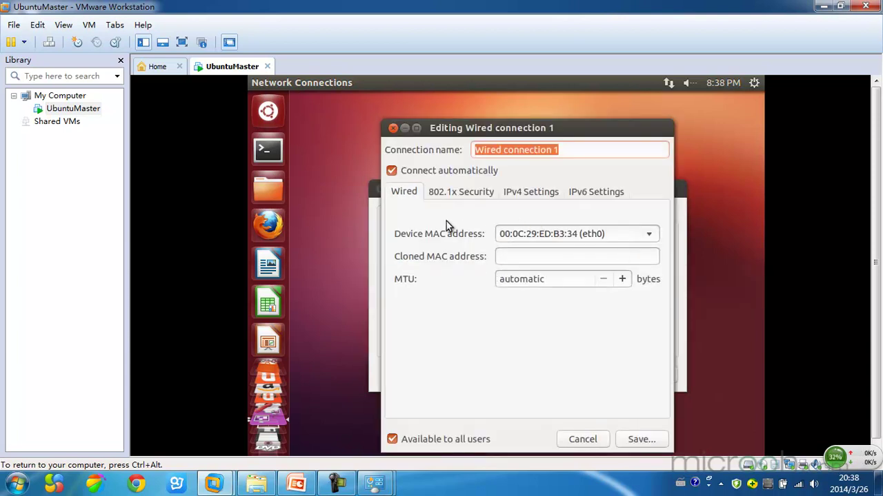
pyautogui.click(530, 193)
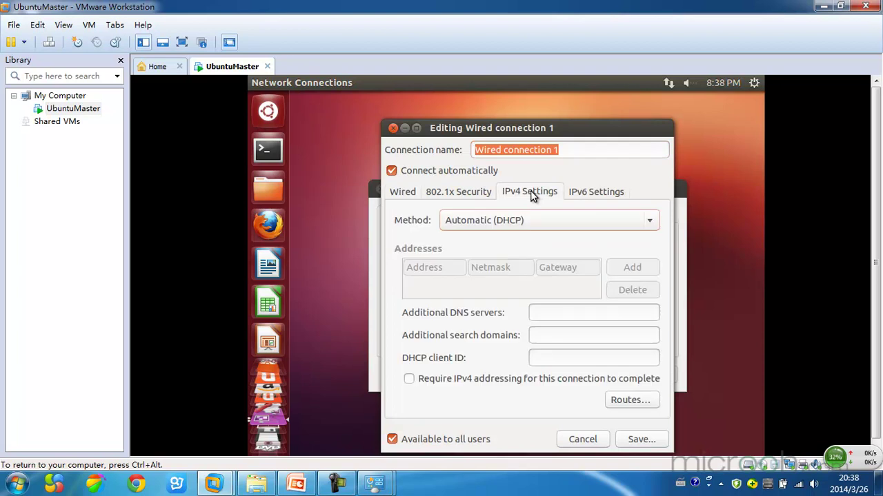
pyautogui.moveTo(387, 488)
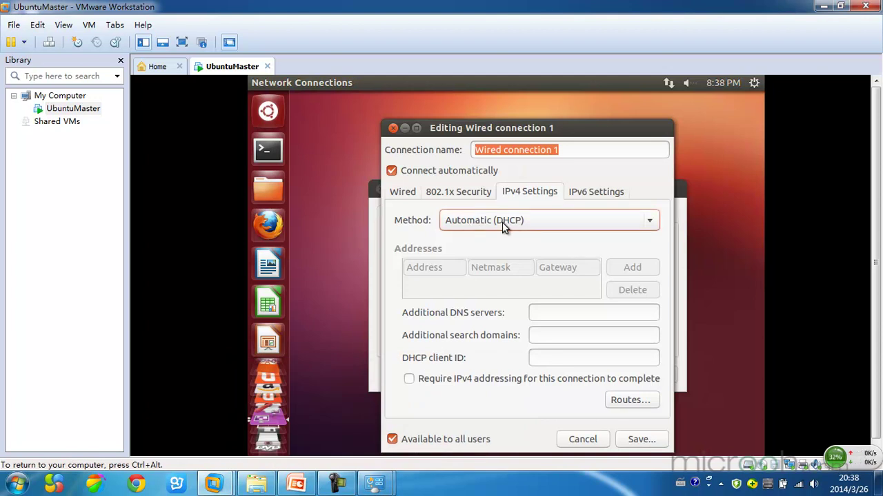
pyautogui.click(514, 222)
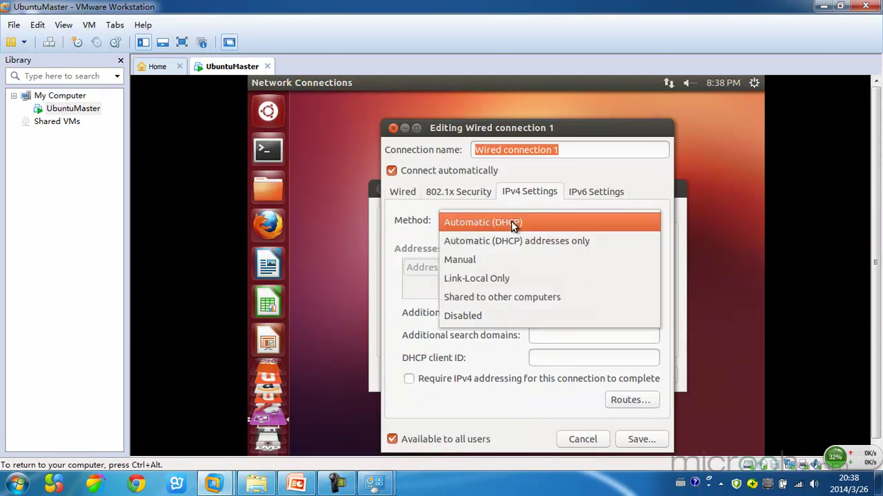
# Step: Switch the IPv4 method to Manual and add address 192.168.20.100
pyautogui.click(491, 259)
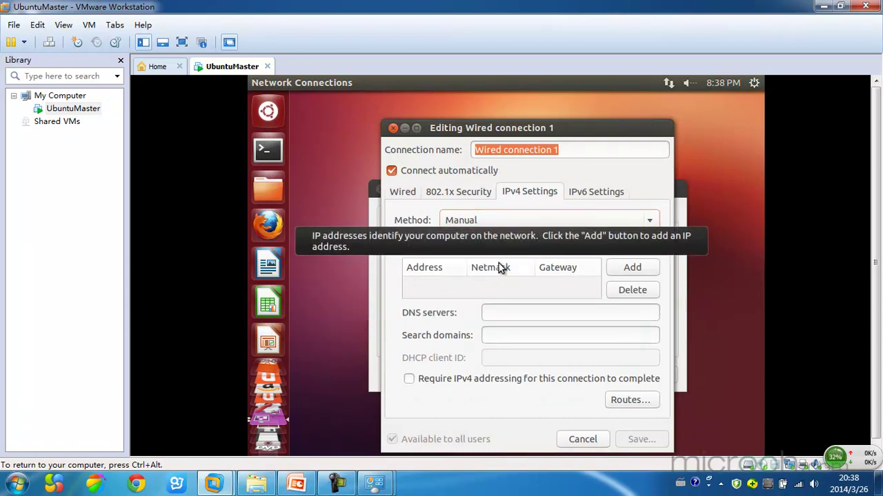
pyautogui.click(633, 269)
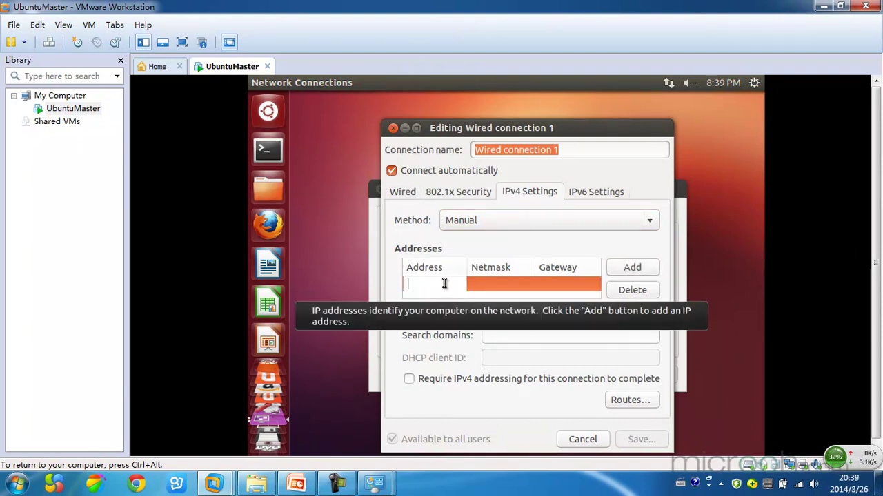
pyautogui.write('19')
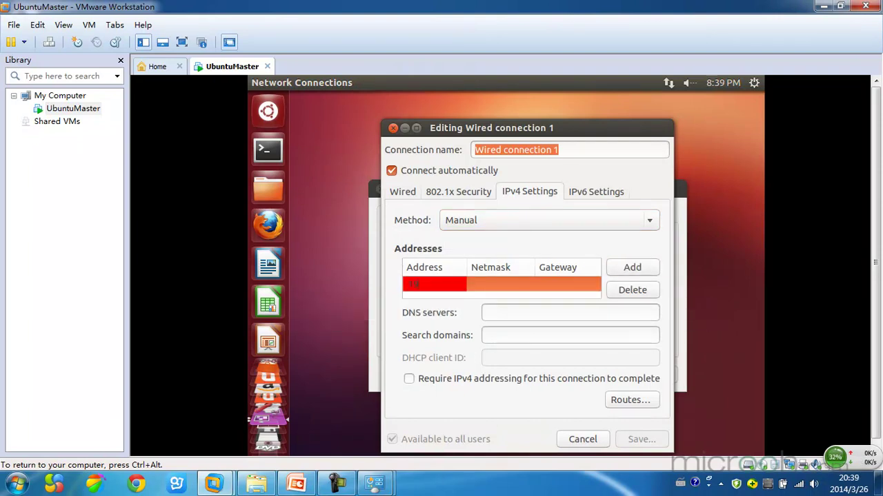
pyautogui.write('2.168.20.100')
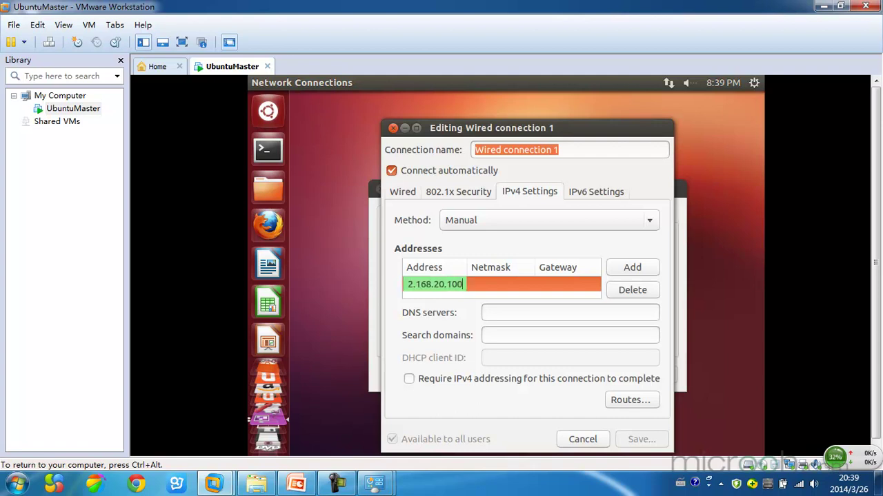
# Step: Release input with Ctrl+Alt and bring up the host VMnet1 IPv4 properties
pyautogui.hotkey('ctrl', 'alt')
pyautogui.click(375, 483)
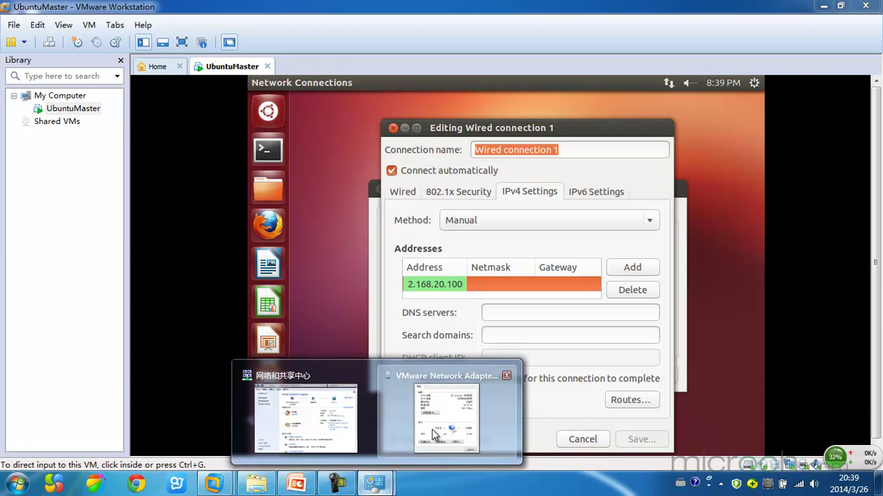
pyautogui.click(431, 429)
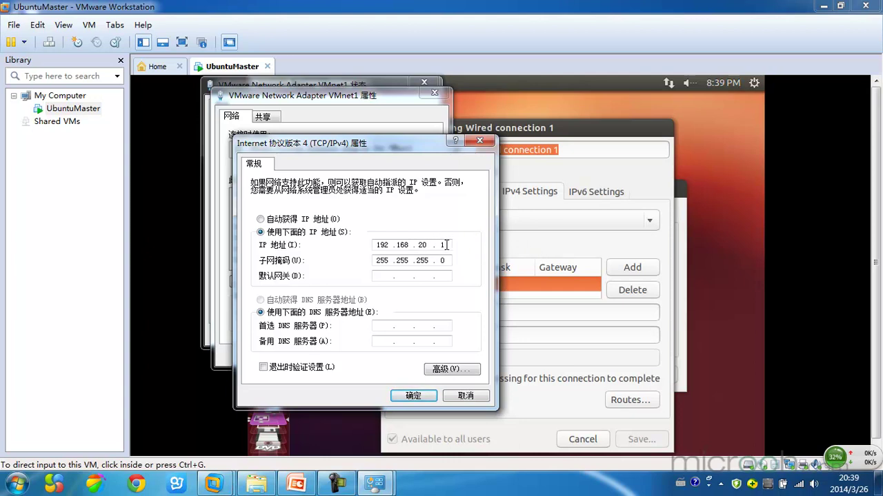
# Step: Enter netmask 255.255.255.0 for the 192.168.20.100 address row
pyautogui.click(522, 245)
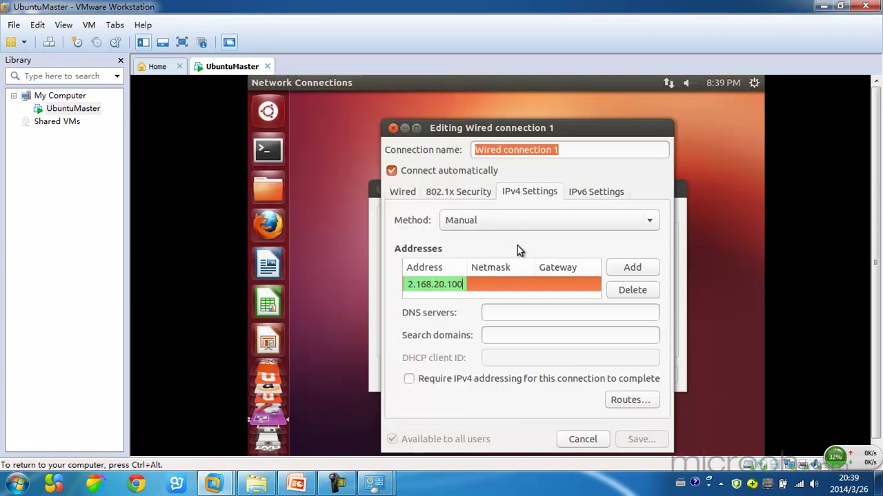
pyautogui.click(494, 284)
pyautogui.click(494, 281)
pyautogui.write('25')
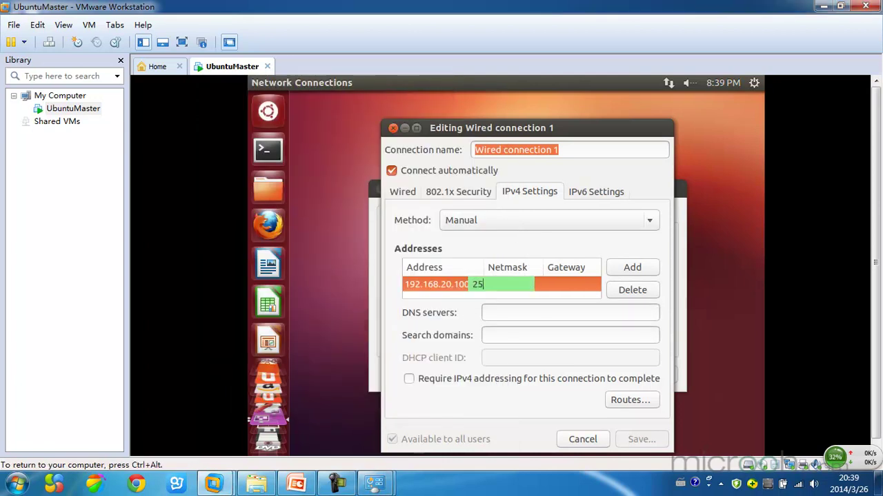
pyautogui.write('5.2')
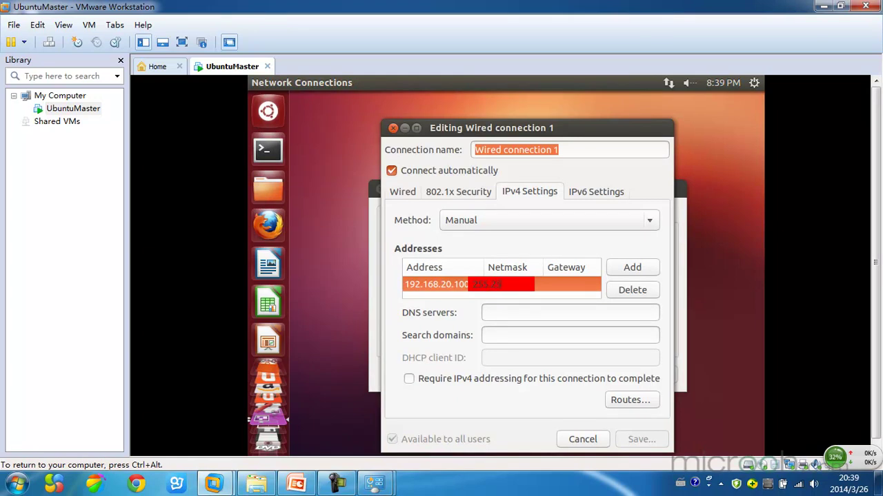
pyautogui.write('55.255.0')
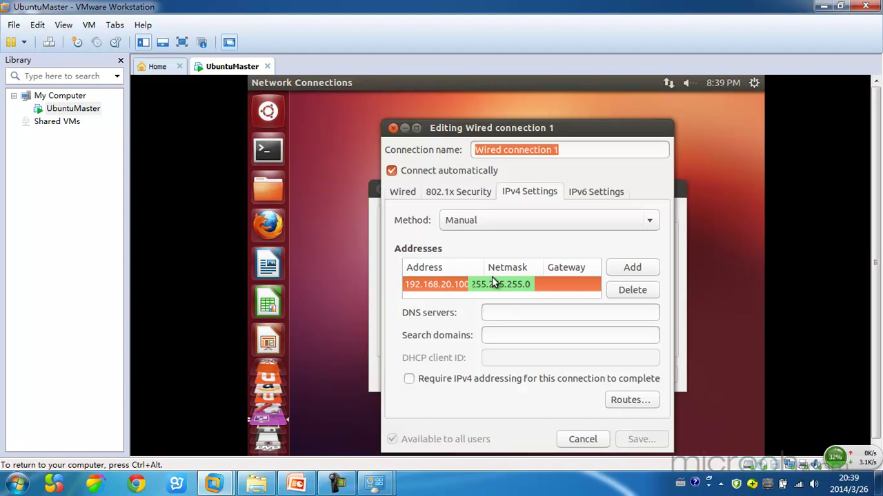
pyautogui.click(566, 289)
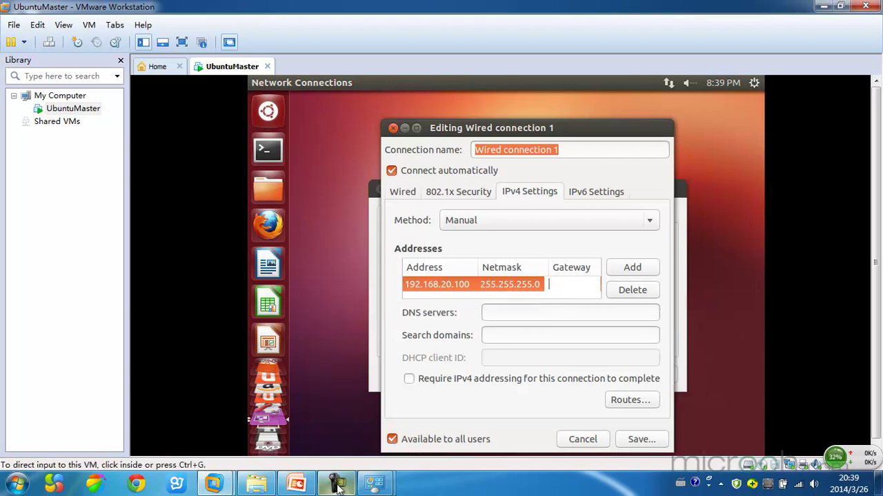
# Step: After checking the host dialog, enter gateway 192.168.20.1 and save the connection
pyautogui.click(374, 482)
pyautogui.click(419, 414)
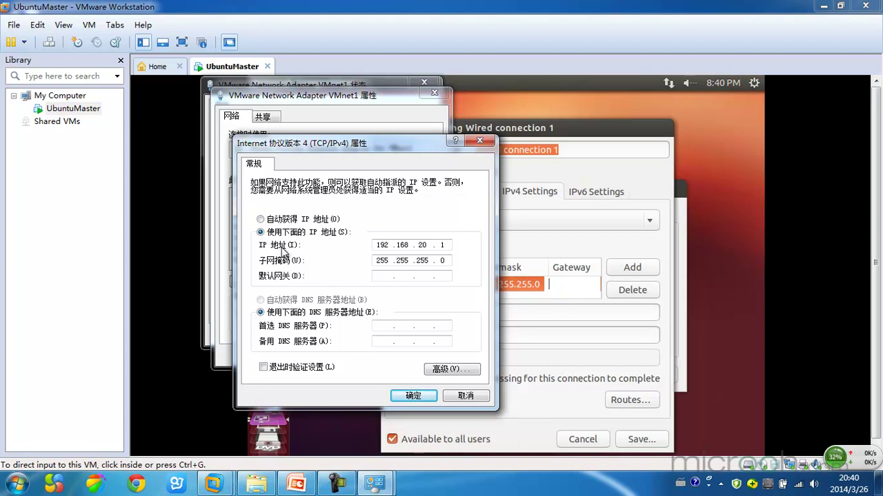
pyautogui.click(572, 283)
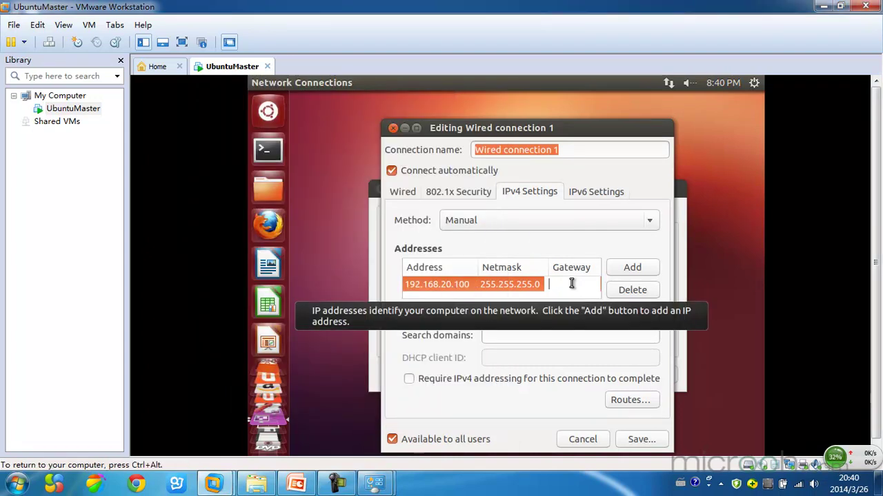
pyautogui.press('Return')
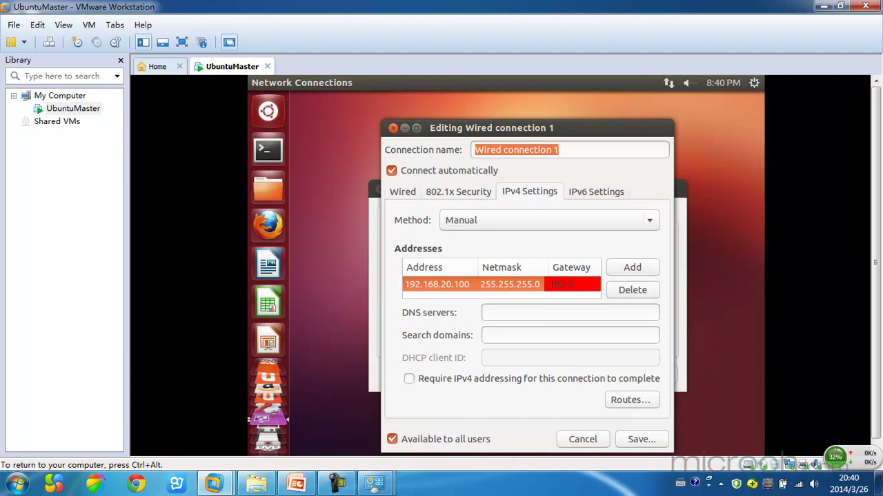
pyautogui.write('20.1')
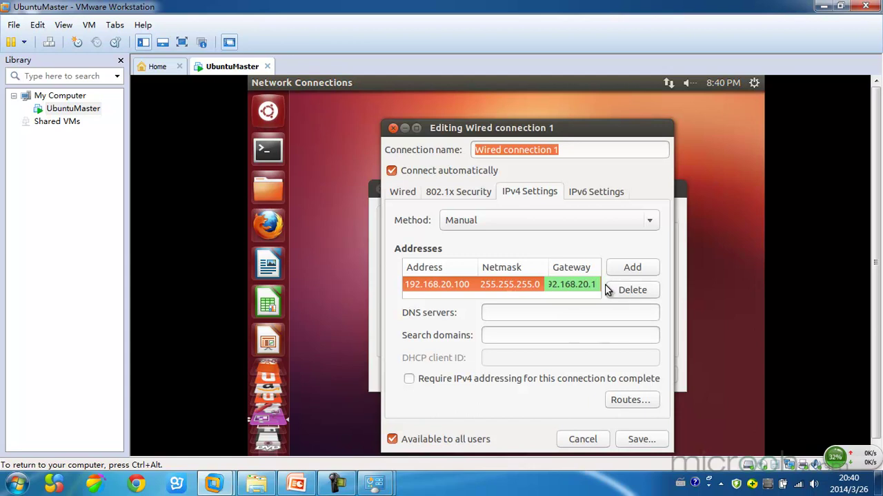
pyautogui.press('Return')
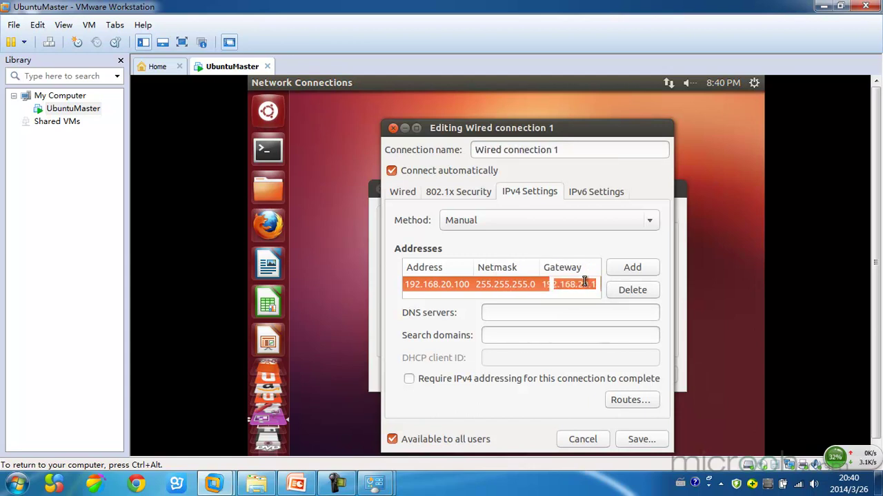
pyautogui.click(641, 443)
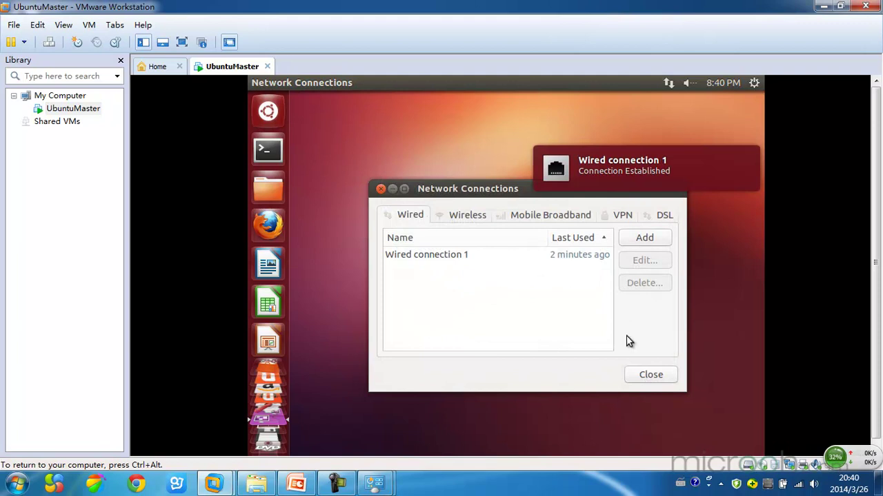
# Step: Close Network Connections and reboot Ubuntu from a terminal with 'reboot'
pyautogui.click(658, 376)
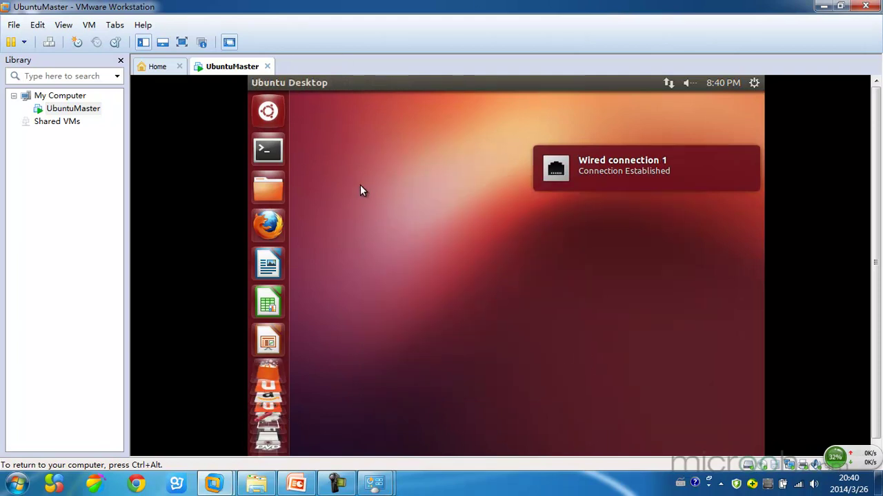
pyautogui.click(264, 142)
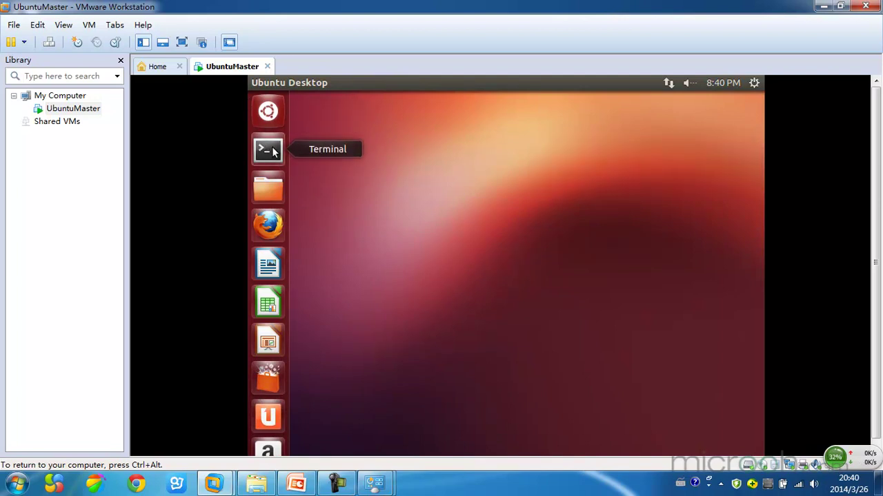
pyautogui.write('re')
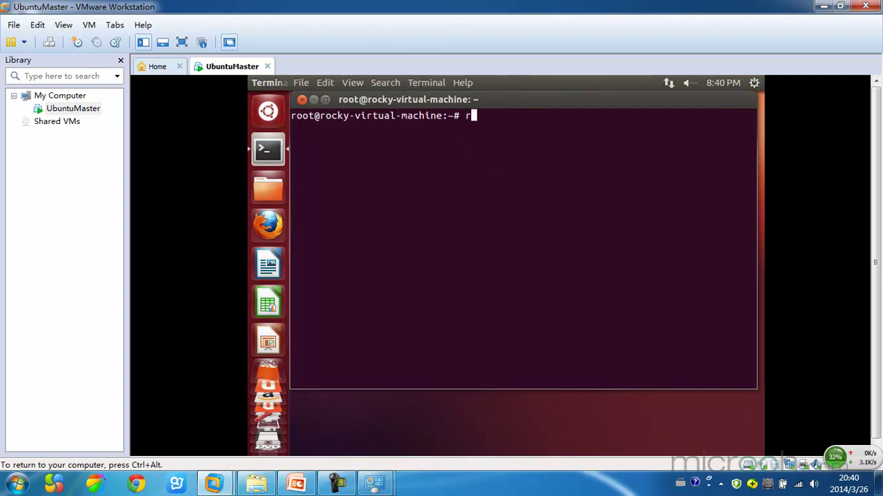
pyautogui.write('boot')
pyautogui.press('Return')
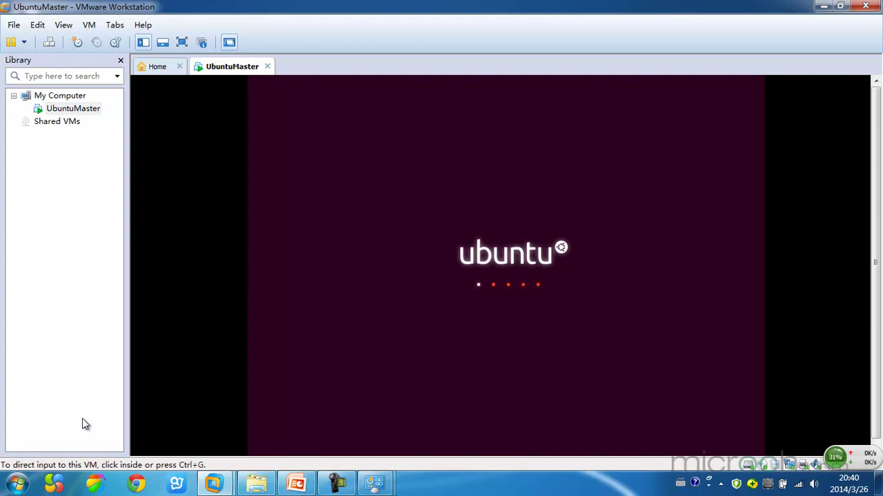
# Step: Run ipconfig in a host Command Prompt and find VMnet1 at 192.168.20.1
pyautogui.click(21, 489)
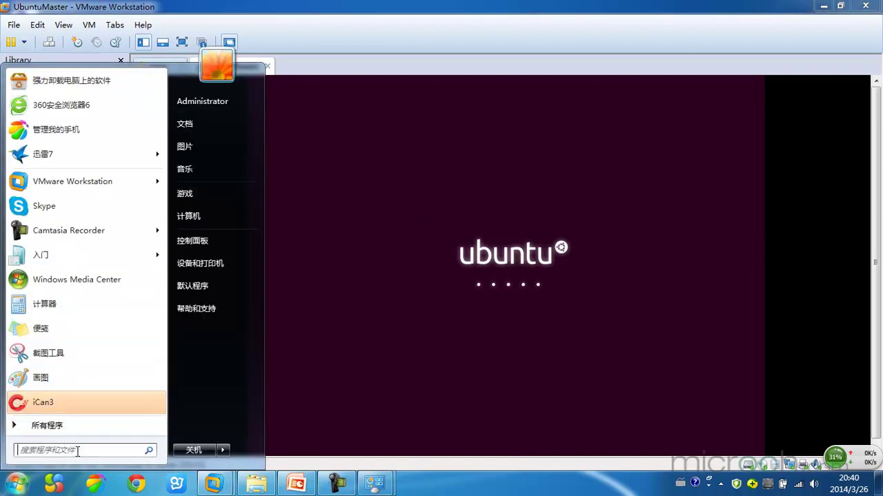
pyautogui.write('C')
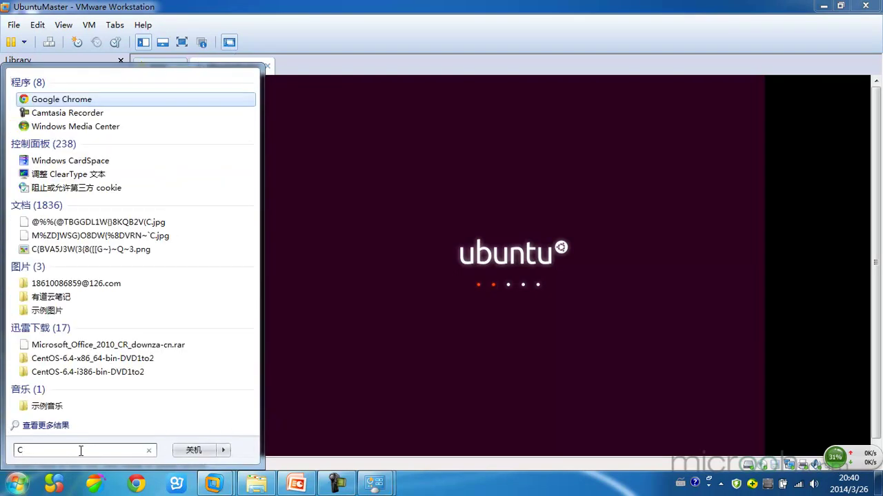
pyautogui.write('md')
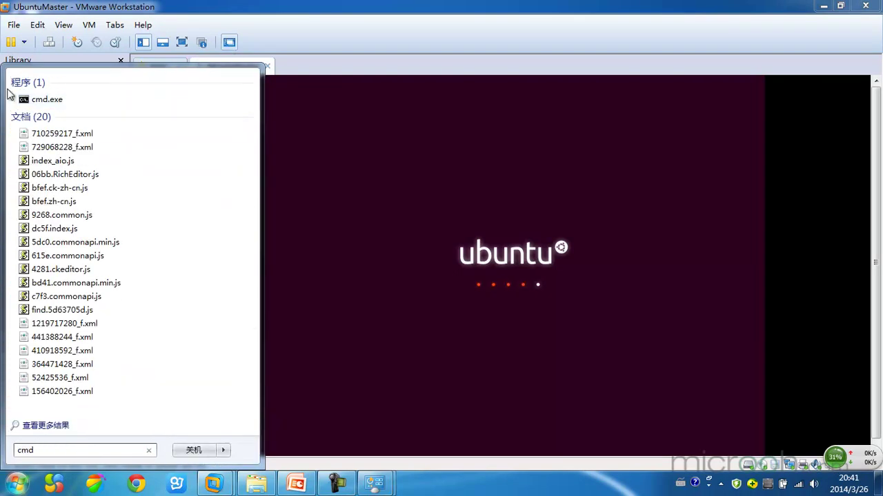
pyautogui.click(76, 102)
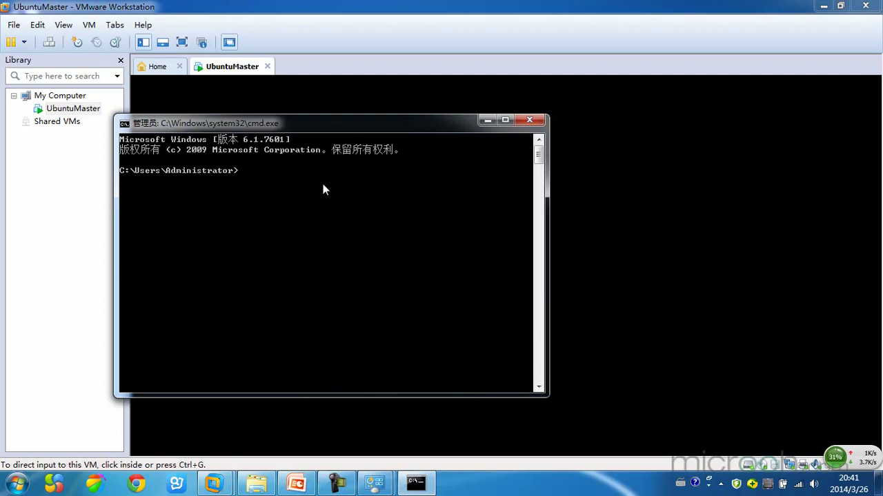
pyautogui.write('ipconfig')
pyautogui.press('Return')
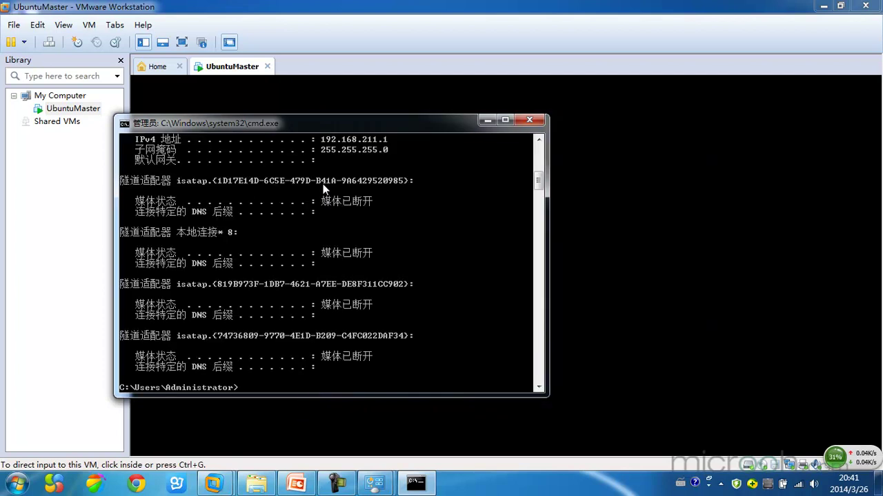
pyautogui.scroll(5, 342, 181)
pyautogui.scroll(6, 342, 182)
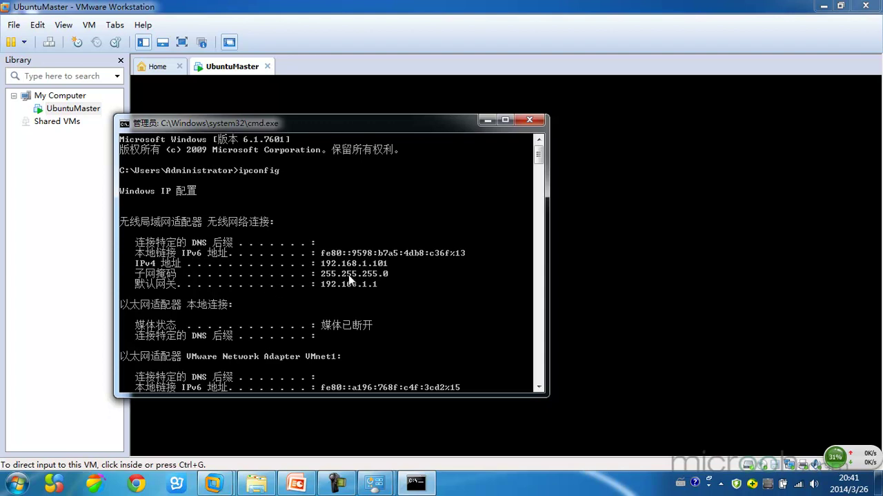
pyautogui.scroll(-2, 197, 266)
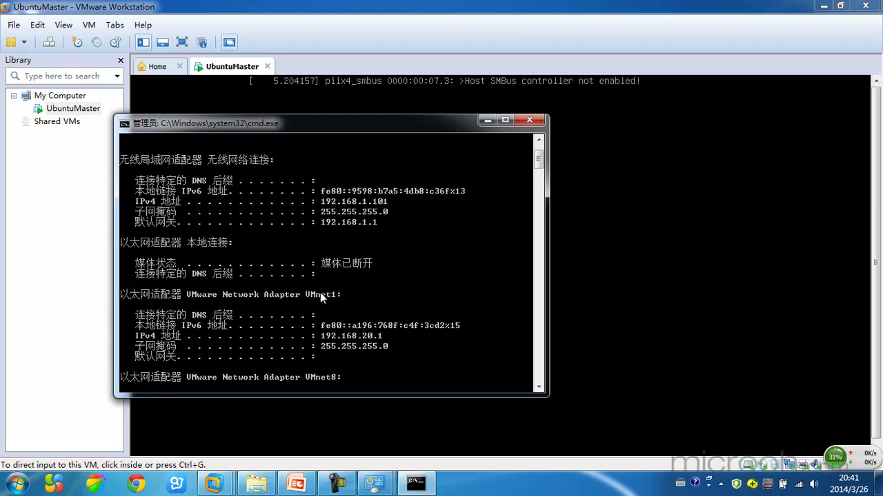
pyautogui.scroll(-3, 320, 295)
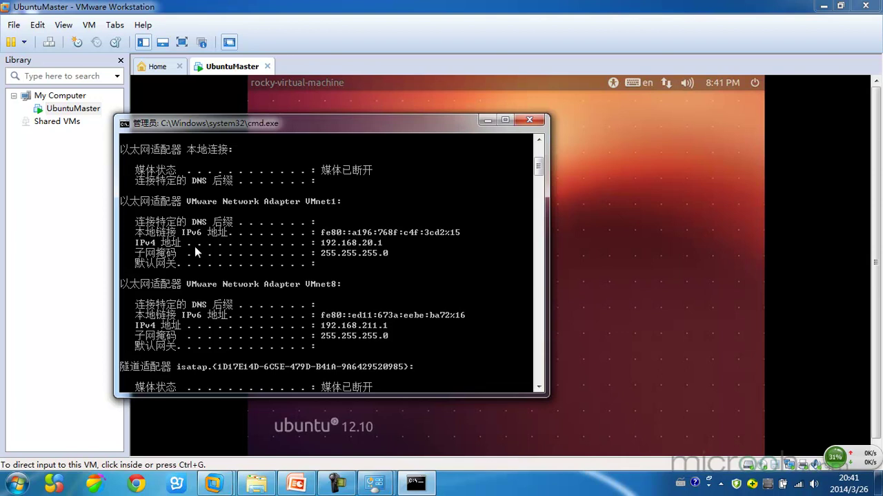
# Step: Log in to the rebooted Ubuntu as root, then minimize VMware to show the console
pyautogui.click(637, 154)
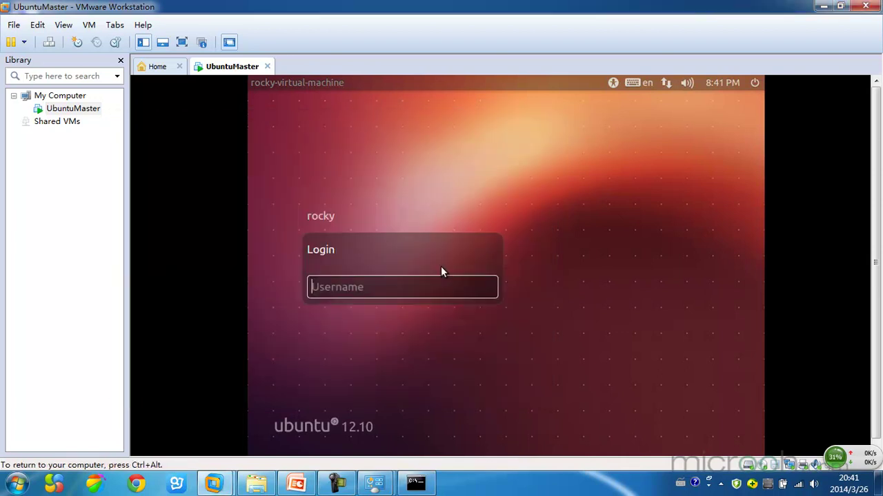
pyautogui.write('root')
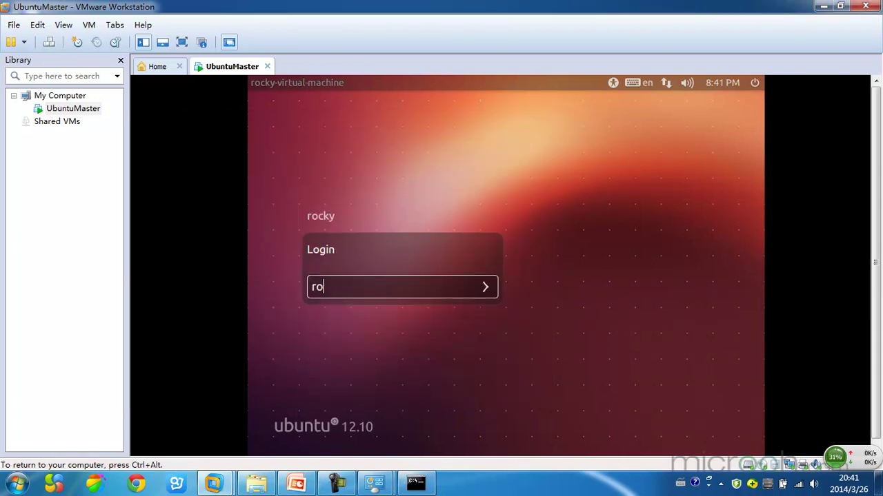
pyautogui.press('Return')
pyautogui.write('******')
pyautogui.press('Return')
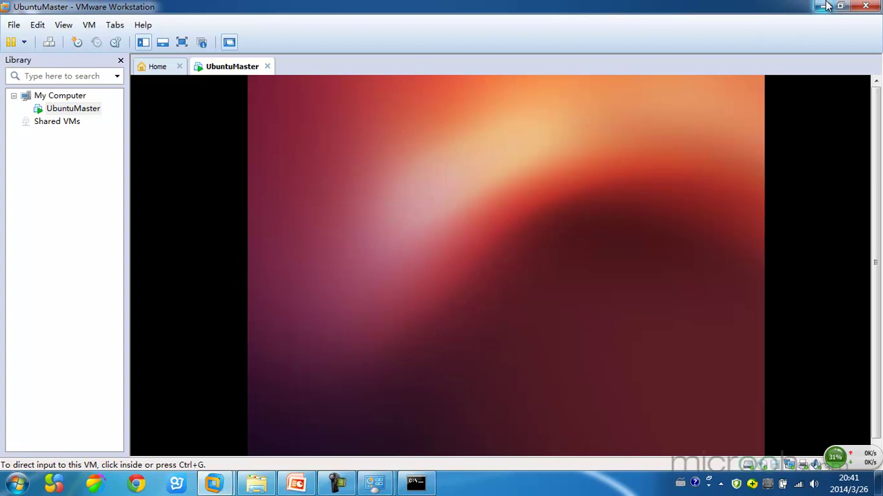
pyautogui.click(822, 6)
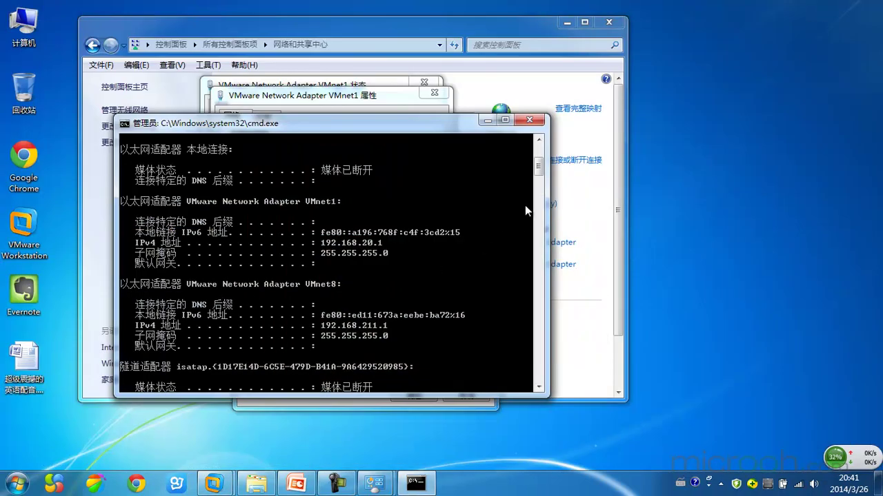
# Step: Run ping 192.168.20.100 from the host Command Prompt, getting four replies with 0% loss
pyautogui.click(540, 193)
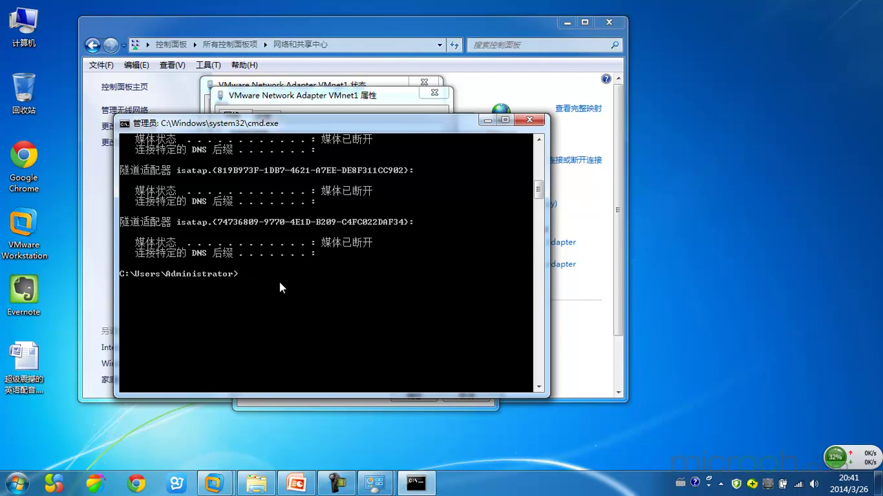
pyautogui.write('ping 192.168.20.100')
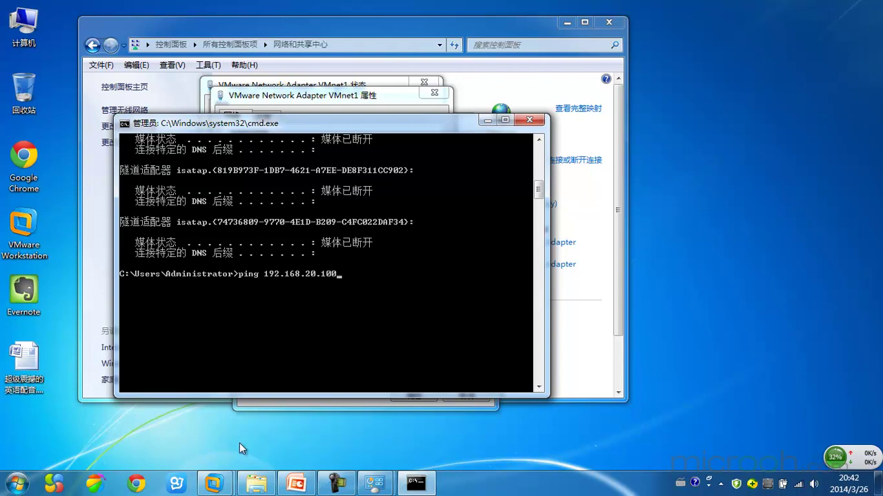
pyautogui.moveTo(213, 484)
pyautogui.click(302, 404)
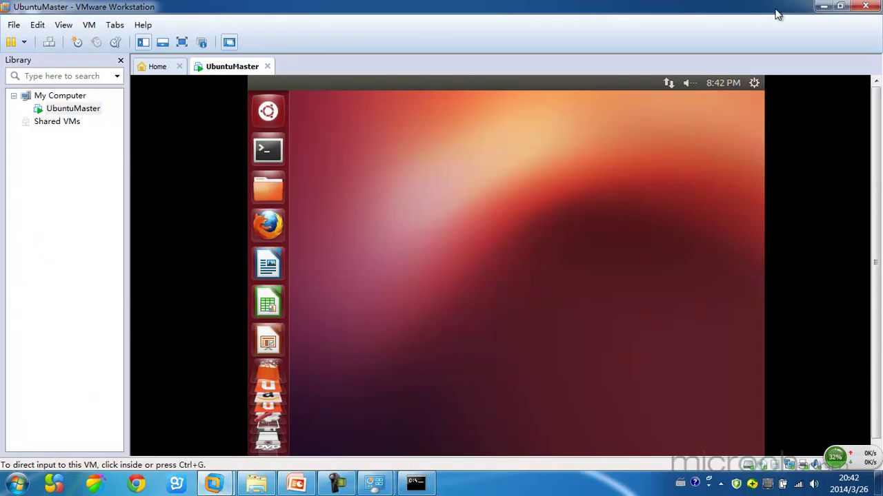
pyautogui.click(822, 6)
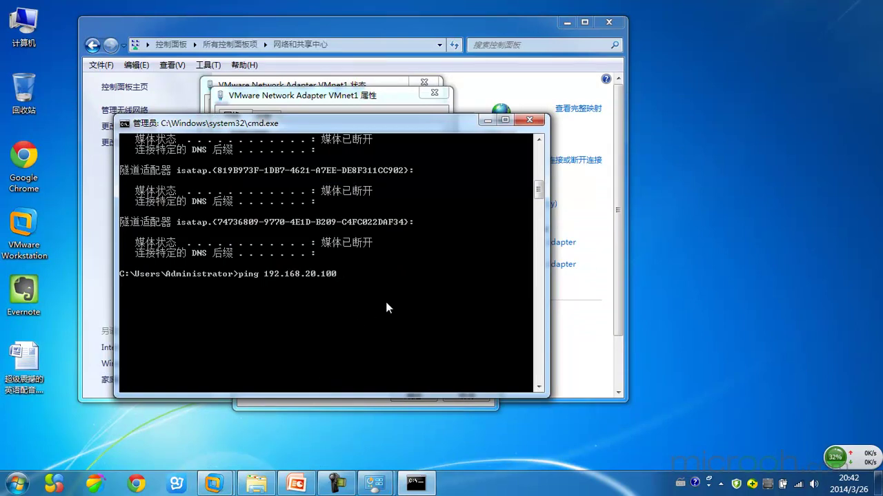
pyautogui.press('Return')
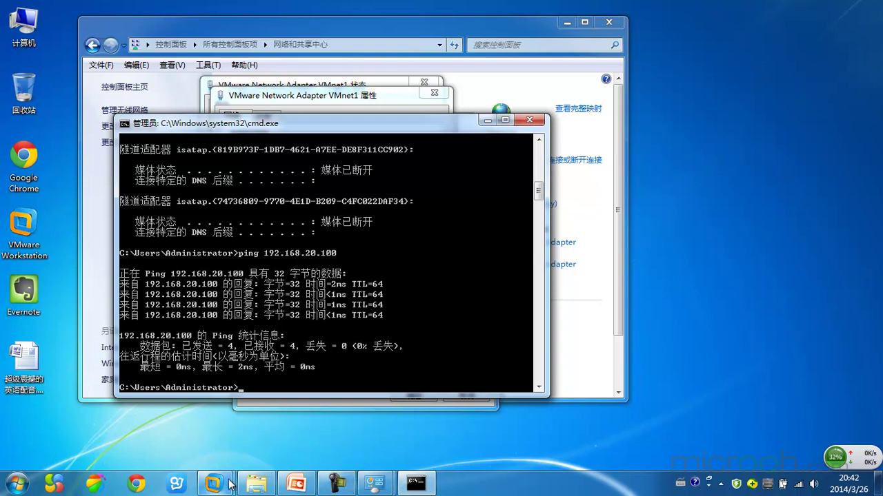
# Step: Ping 192.168.20.1 from an Ubuntu terminal, stop after five replies, and release input
pyautogui.moveTo(213, 482)
pyautogui.click(292, 397)
pyautogui.click(267, 150)
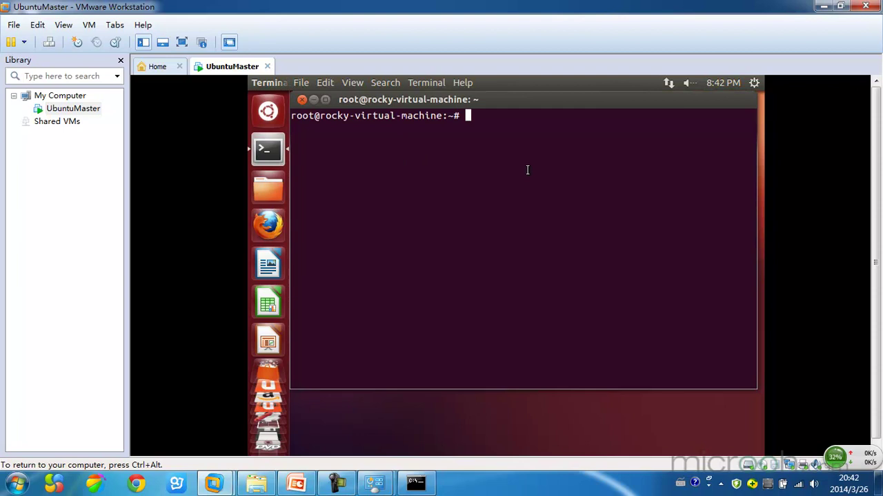
pyautogui.write('ping')
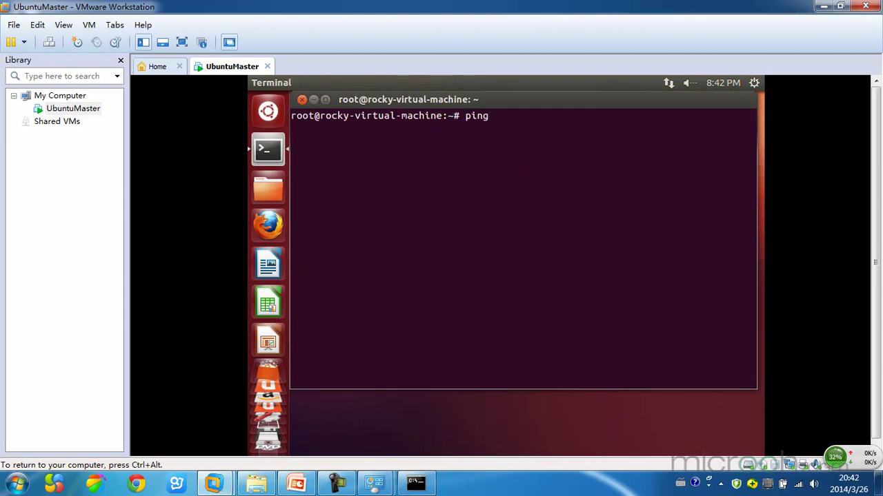
pyautogui.write(' 19')
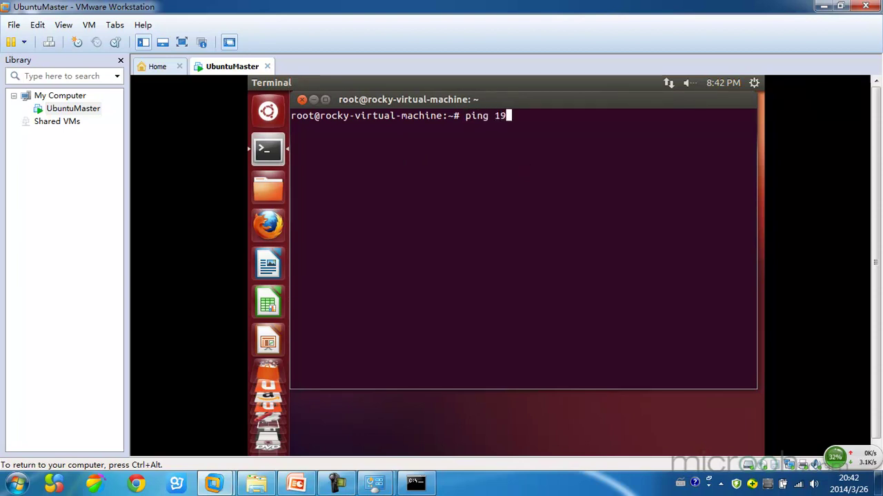
pyautogui.write('2.16')
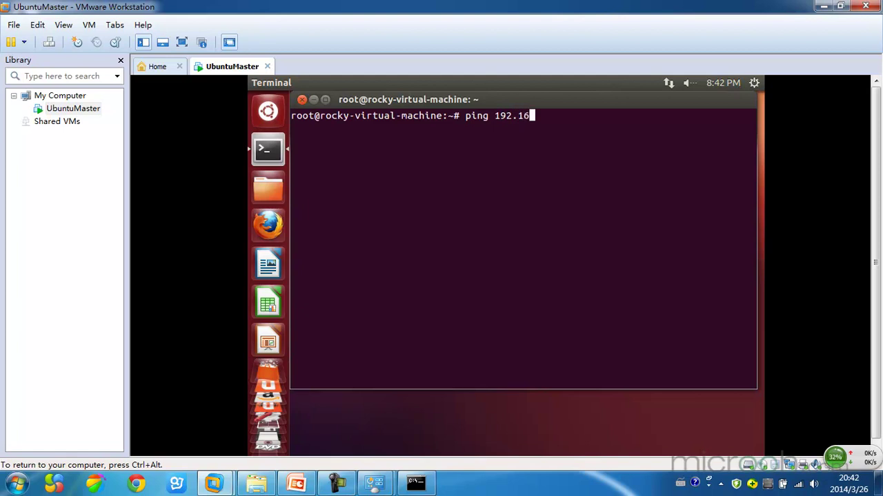
pyautogui.write('8.20.1')
pyautogui.press('Return')
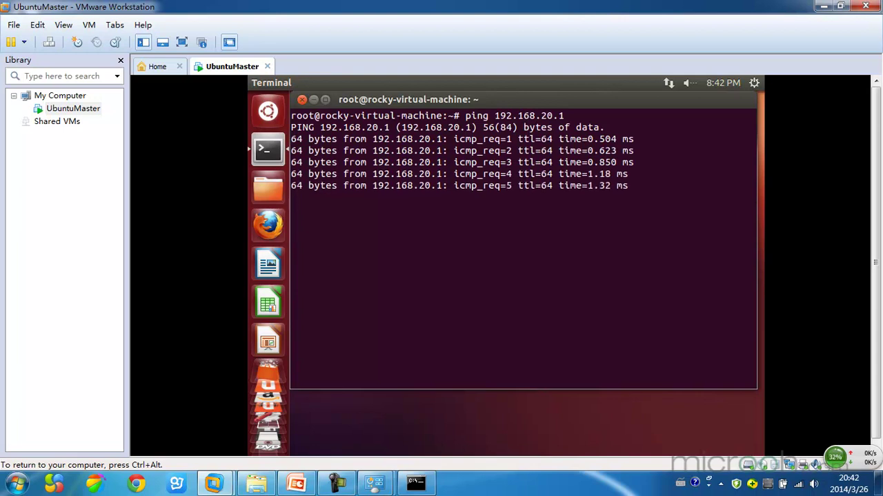
pyautogui.hotkey('ctrl', 'c')
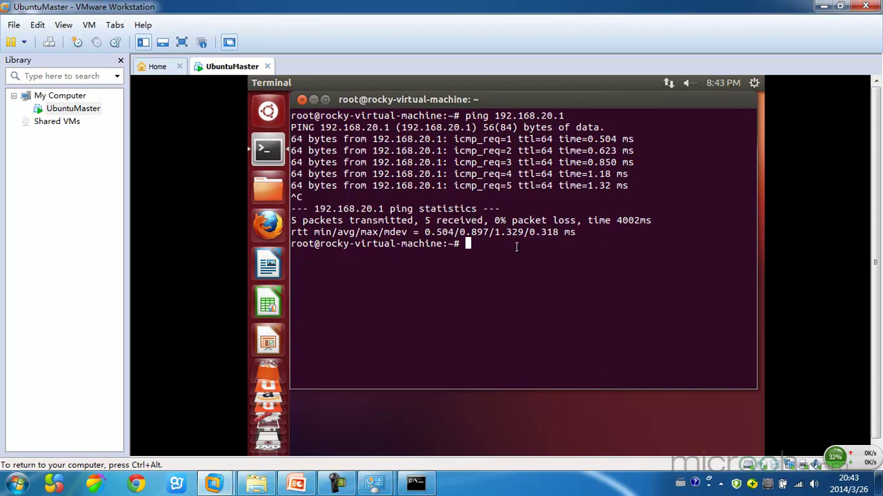
pyautogui.hotkey('ctrl', 'alt')
# Step: Minimize the VM and close the IPv4, VMnet1 and Network and Sharing Center windows
pyautogui.click(821, 6)
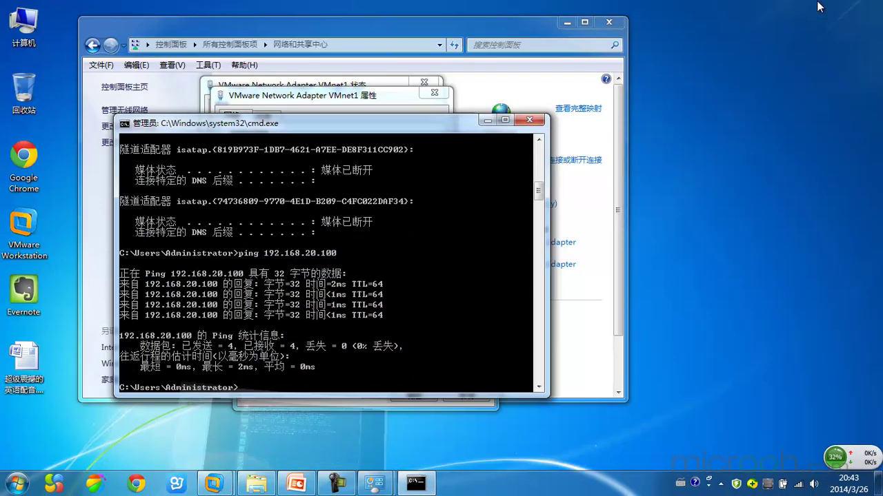
pyautogui.click(485, 119)
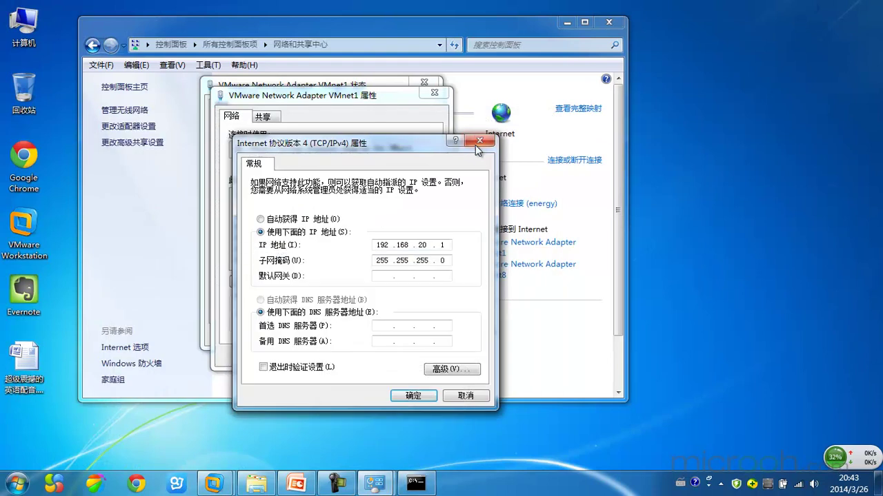
pyautogui.click(478, 142)
pyautogui.click(434, 92)
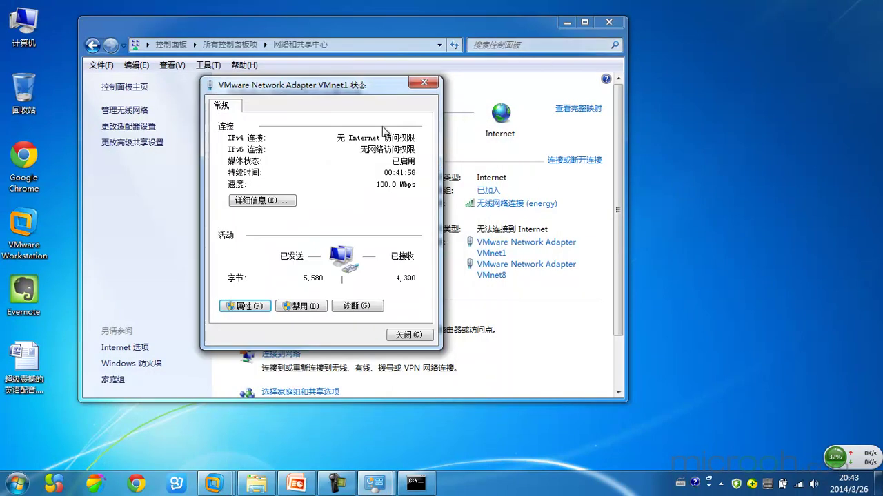
pyautogui.click(423, 84)
pyautogui.click(604, 25)
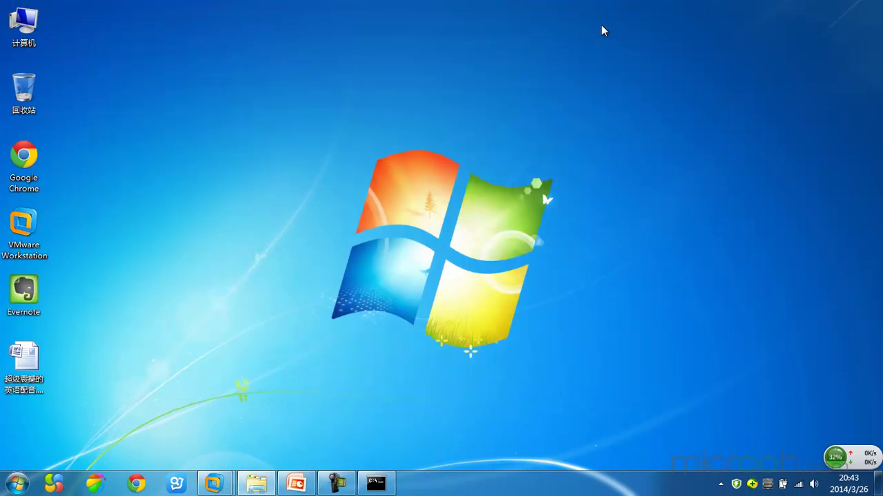
# Step: Browse to Program (D:) > Hadoop > Software and select PieTTY .exe
pyautogui.doubleClick(31, 38)
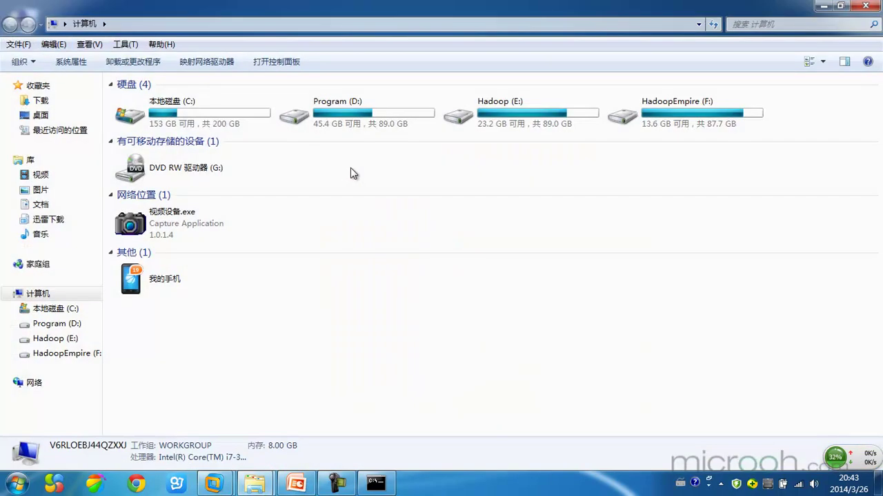
pyautogui.doubleClick(316, 118)
pyautogui.scroll(-4, 183, 331)
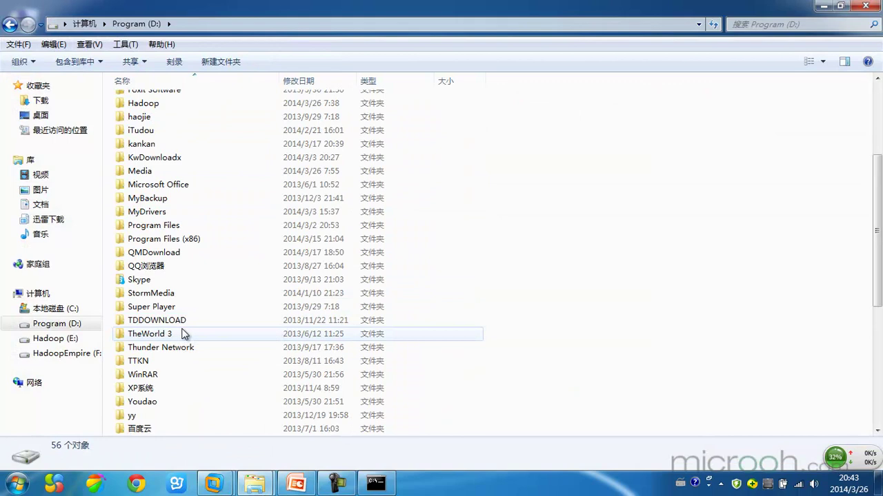
pyautogui.scroll(-2, 183, 334)
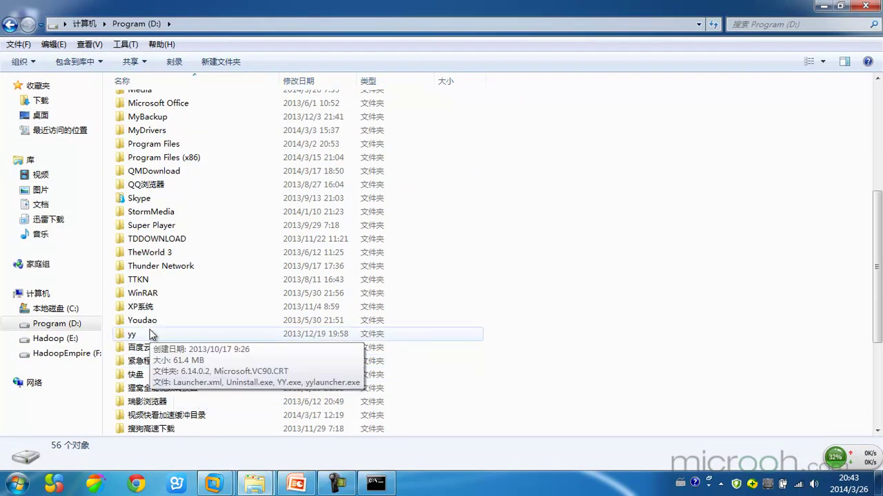
pyautogui.scroll(1, 151, 310)
pyautogui.scroll(3, 152, 310)
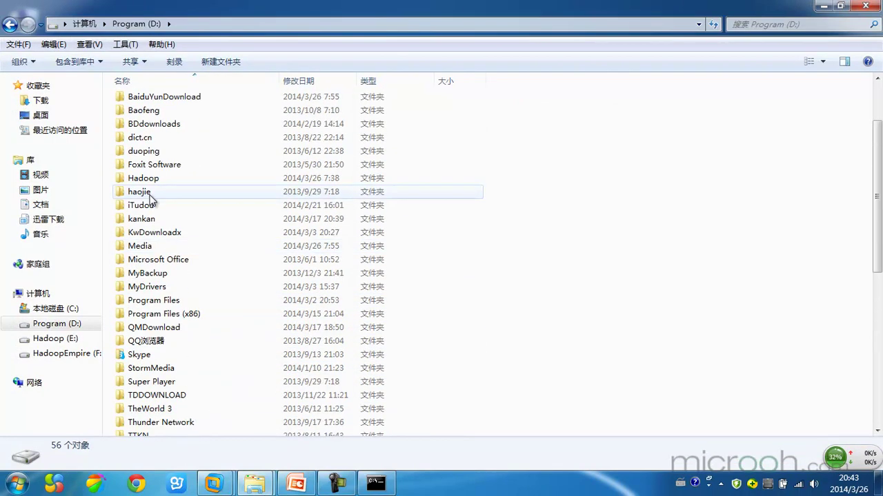
pyautogui.doubleClick(156, 179)
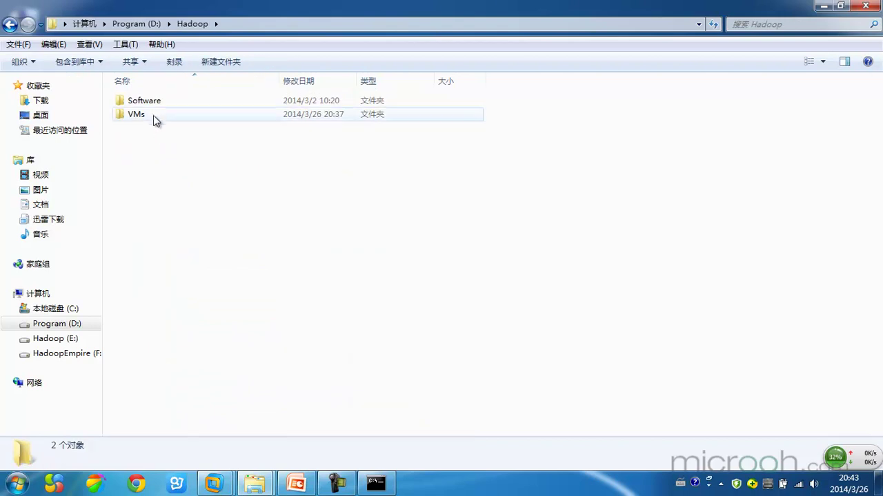
pyautogui.doubleClick(151, 102)
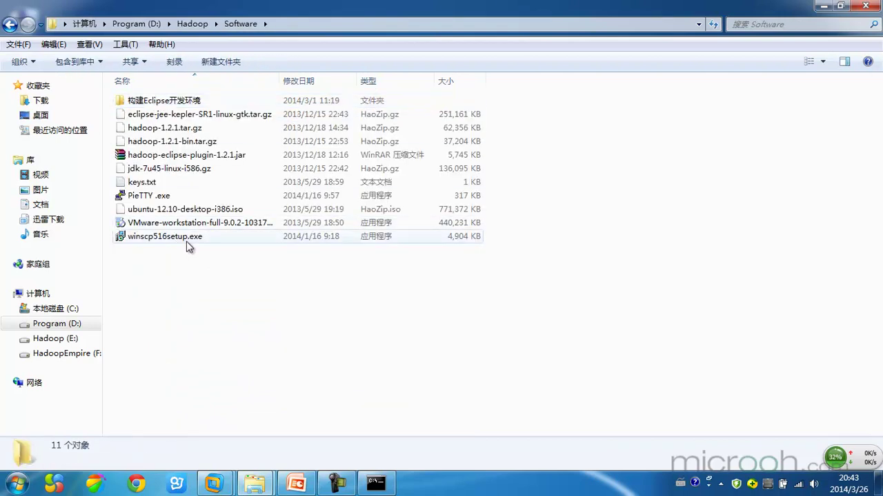
pyautogui.click(154, 197)
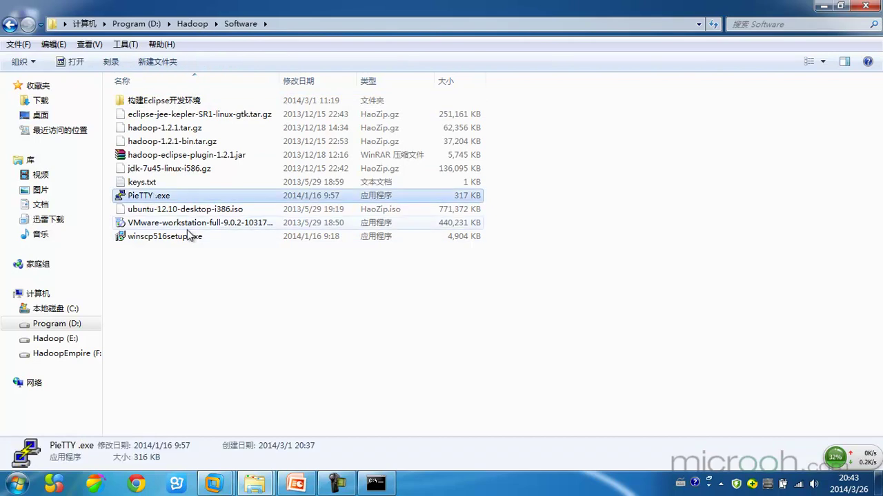
# Step: Paste a copy of PieTTY .exe onto the desktop
pyautogui.press('super+d')
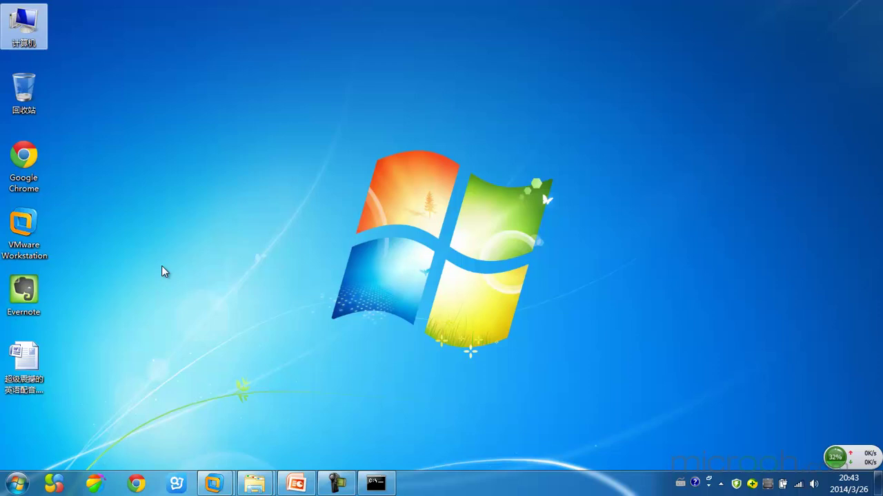
pyautogui.rightClick(163, 271)
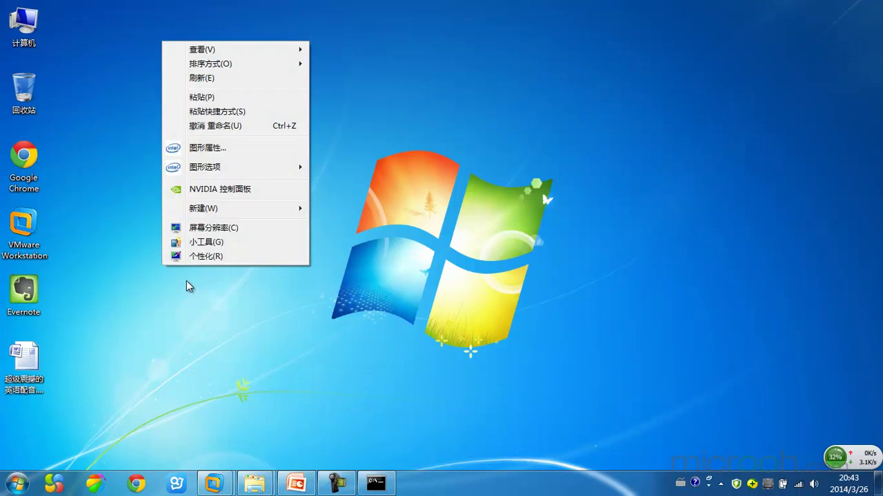
pyautogui.click(210, 97)
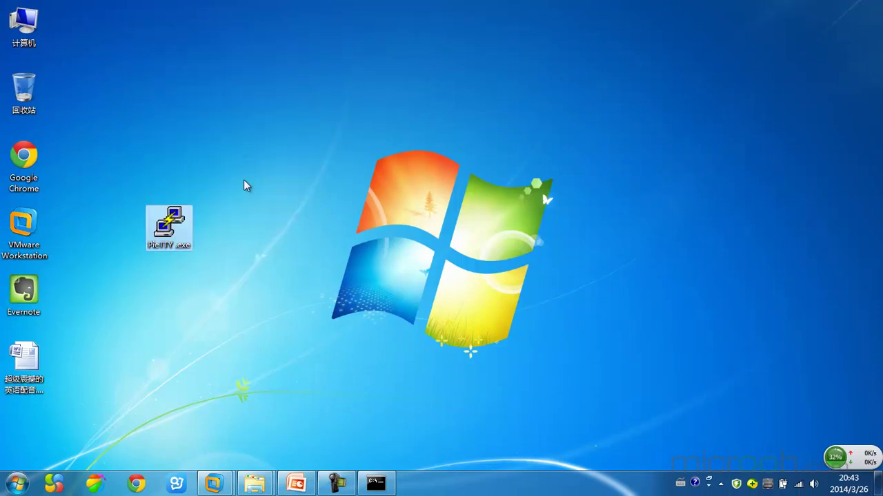
# Step: Run PieTTY from the desktop and clear the pre-filled host name 192.168.20.100
pyautogui.doubleClick(181, 228)
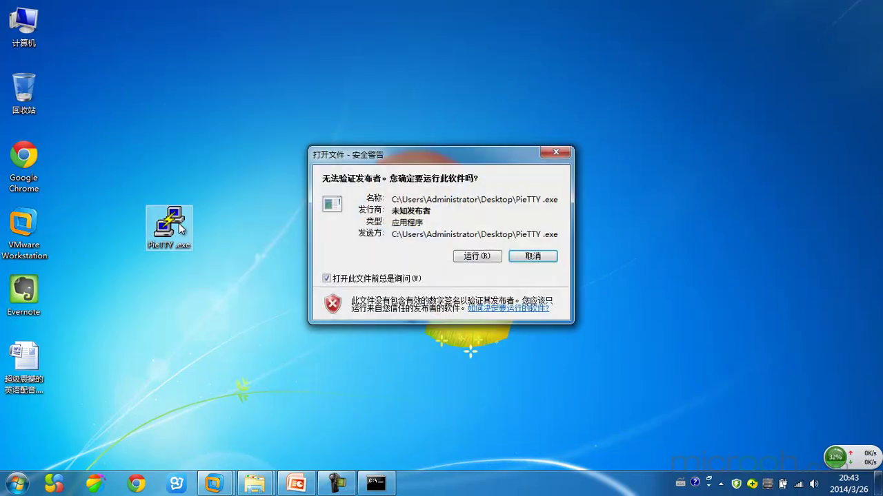
pyautogui.click(476, 256)
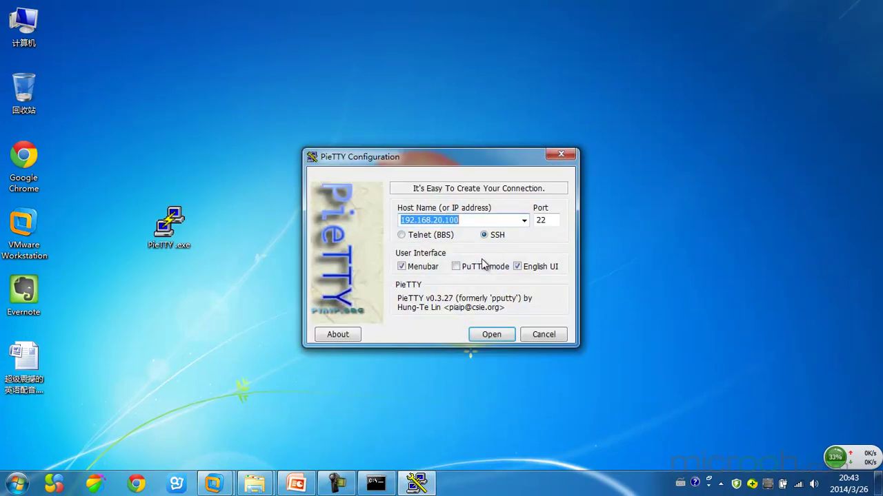
pyautogui.moveTo(465, 157); pyautogui.dragTo(417, 93)
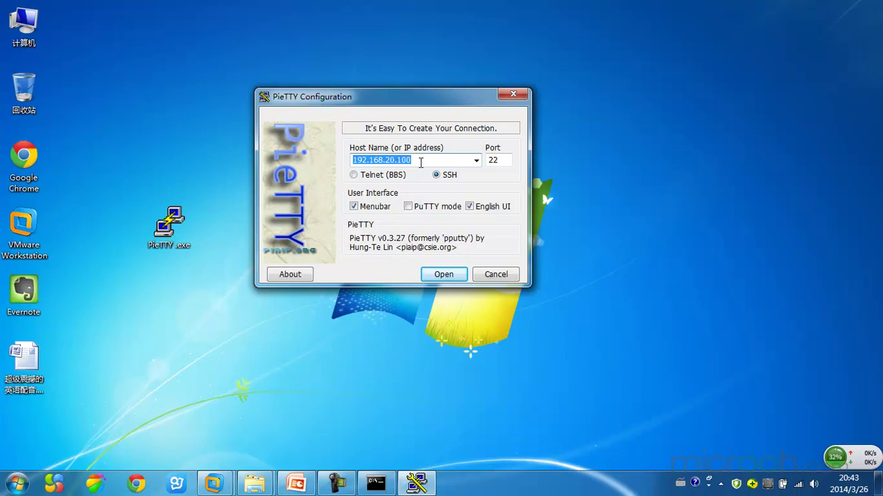
pyautogui.press('BackSpace')
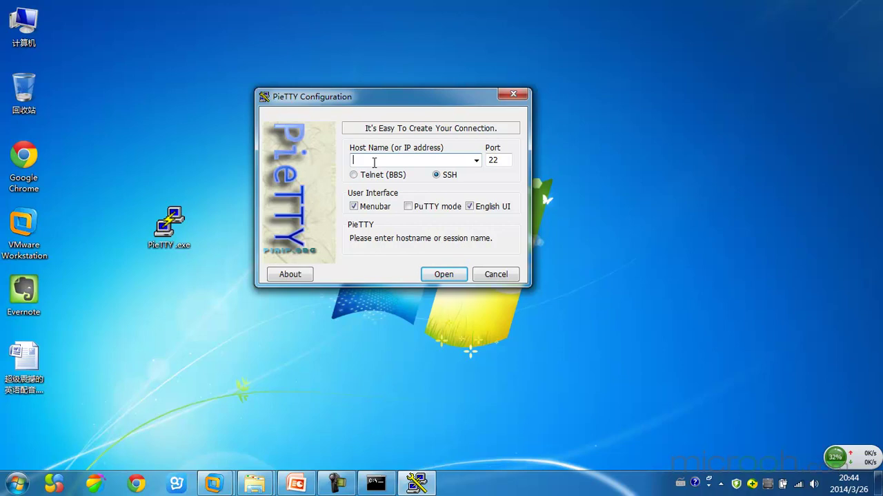
# Step: Connect PieTTY over SSH to host 192.168.20.100 on port 22
pyautogui.write('1')
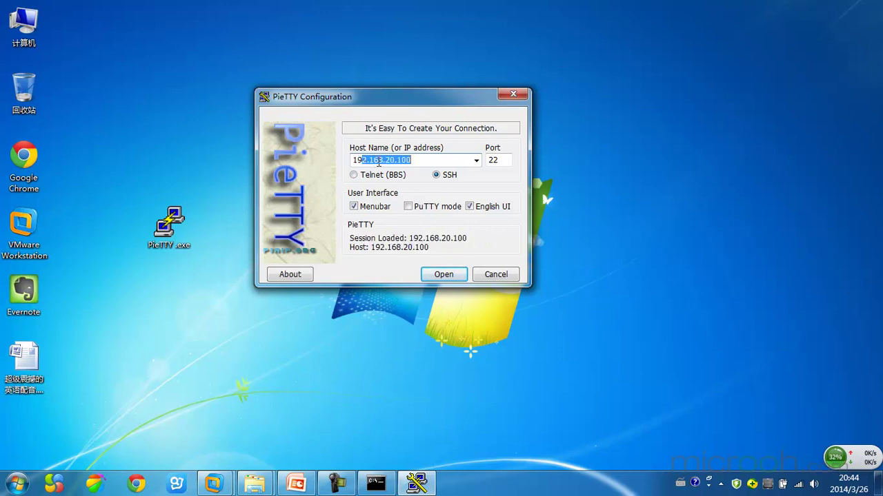
pyautogui.write('9')
pyautogui.click(419, 160)
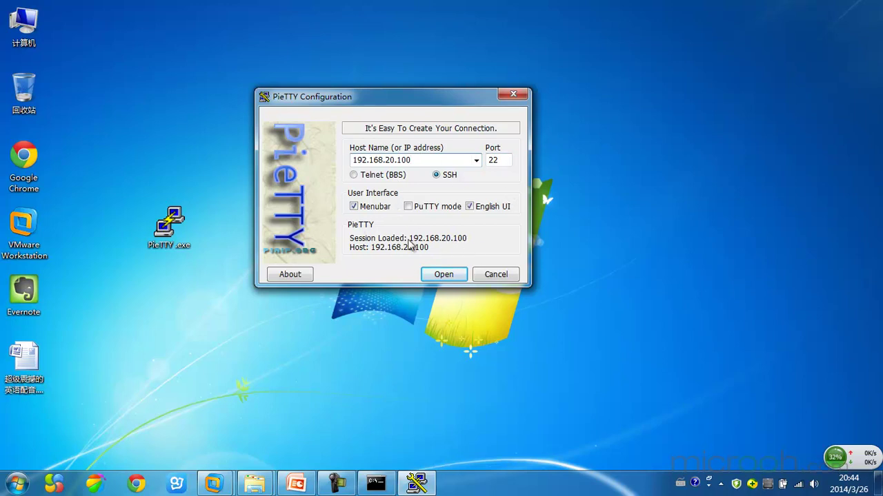
pyautogui.moveTo(424, 160); pyautogui.dragTo(327, 164)
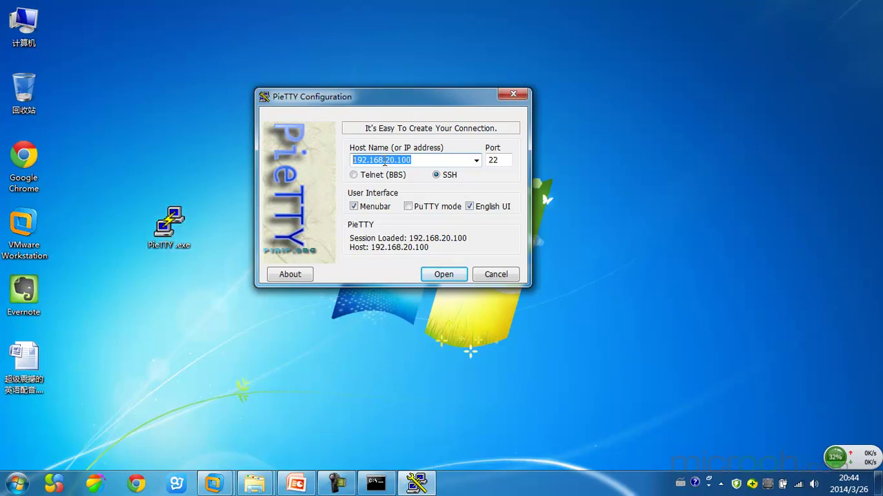
pyautogui.click(442, 275)
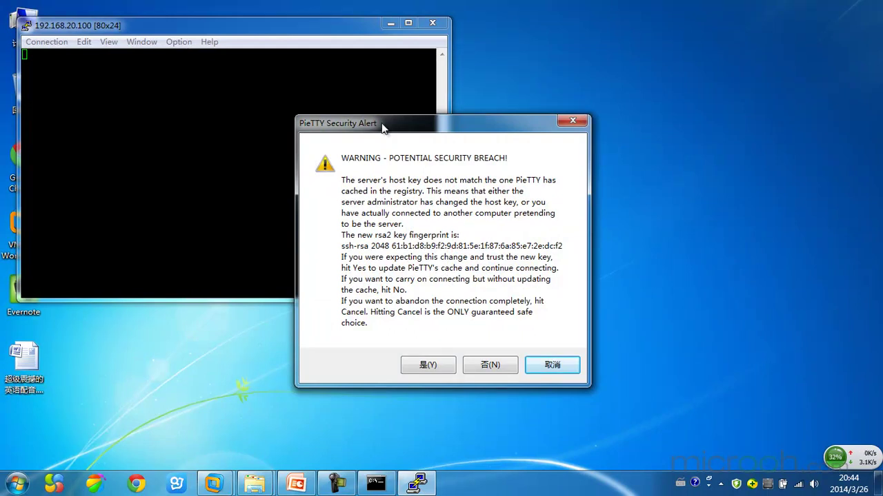
# Step: Trust the changed host key and log in as root with the account password
pyautogui.click(441, 367)
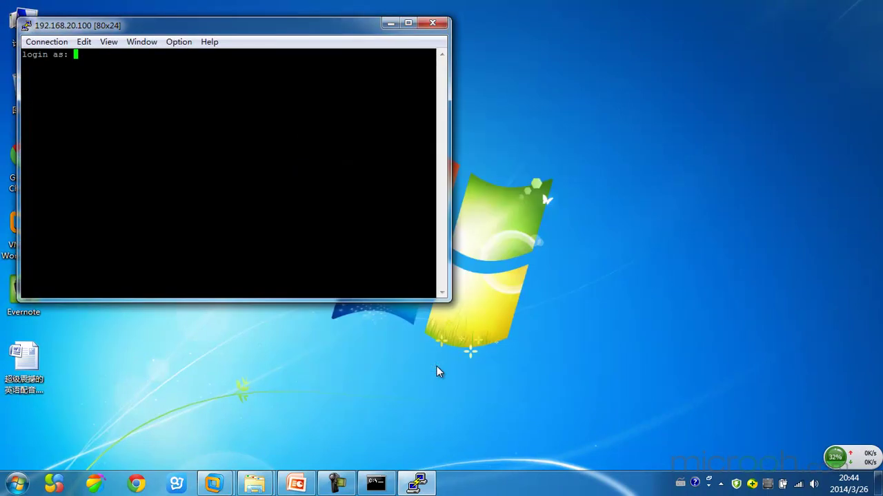
pyautogui.moveTo(253, 28); pyautogui.dragTo(497, 72)
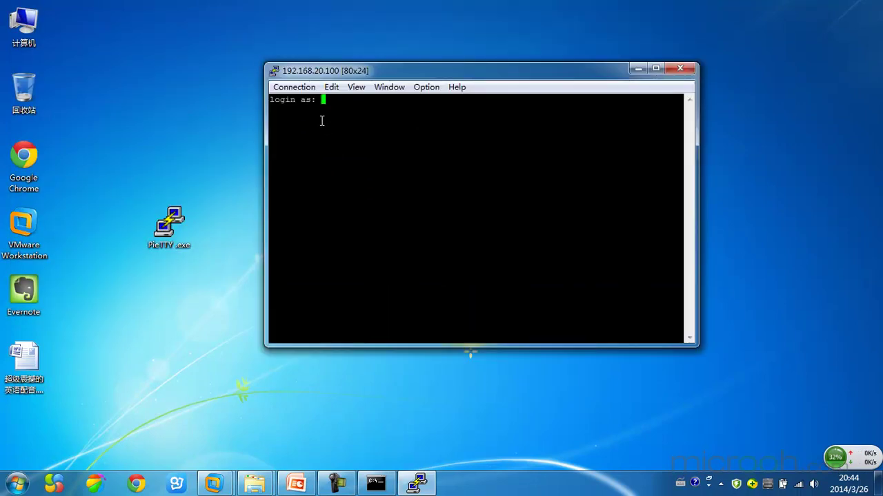
pyautogui.write('root')
pyautogui.press('Return')
pyautogui.write('**')
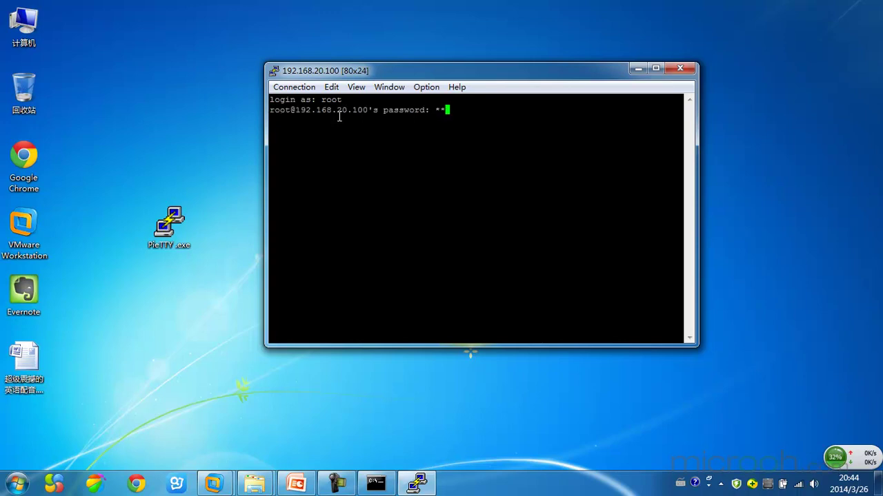
pyautogui.write('*')
pyautogui.press('BackSpace')
pyautogui.press('BackSpace')
pyautogui.press('BackSpace')
pyautogui.write('******')
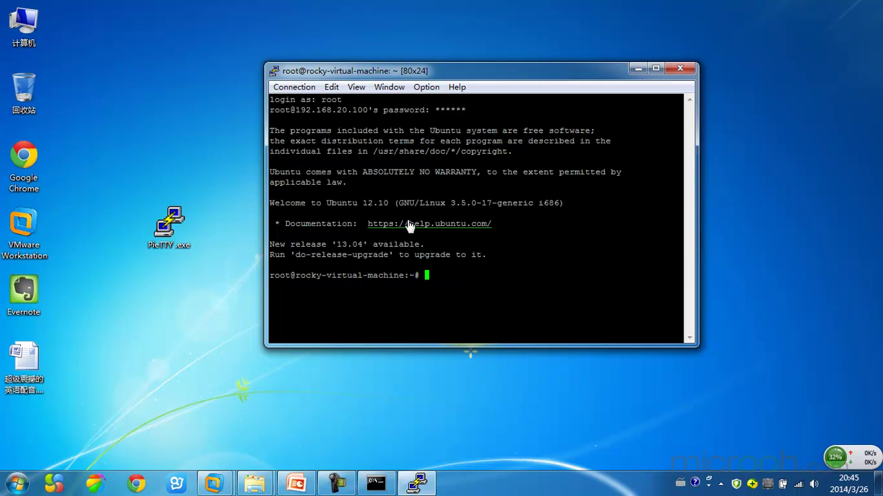
# Step: Highlight text on the prompt line and the help.ubuntu.com link, then clear the selection
pyautogui.tripleClick(281, 277)
pyautogui.moveTo(281, 278); pyautogui.dragTo(416, 278)
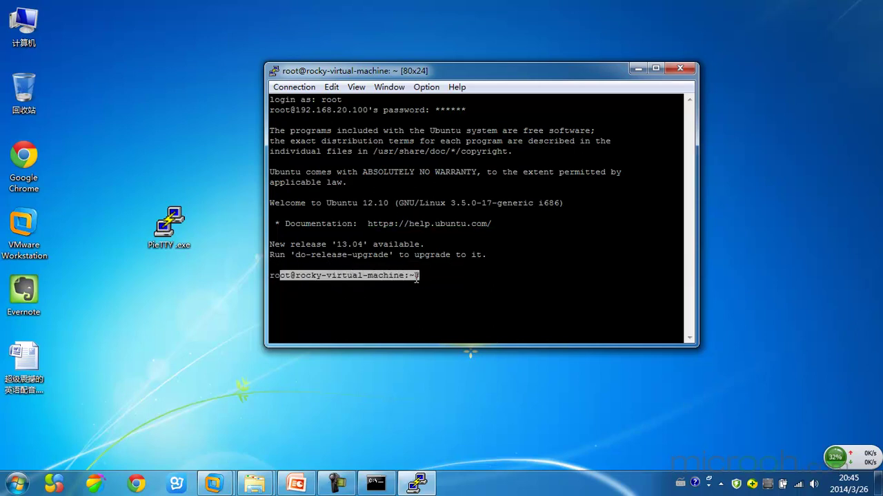
pyautogui.click(304, 288)
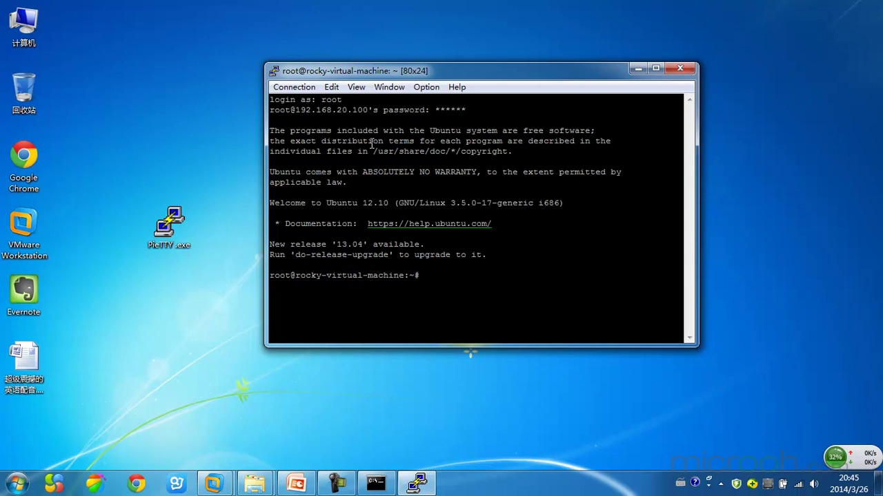
pyautogui.doubleClick(387, 224)
pyautogui.click(408, 276)
# Step: Maximize the terminal to 168x42 and run ls to list the home folders
pyautogui.click(655, 69)
pyautogui.write('ls')
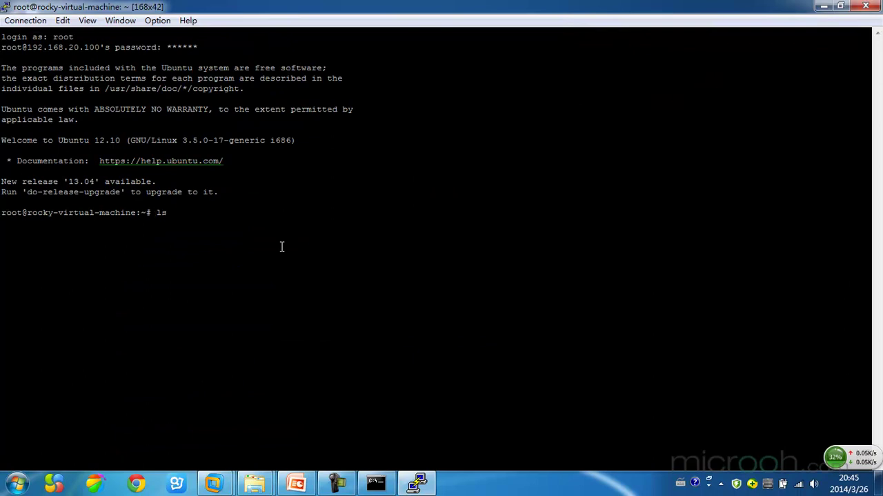
pyautogui.press('Return')
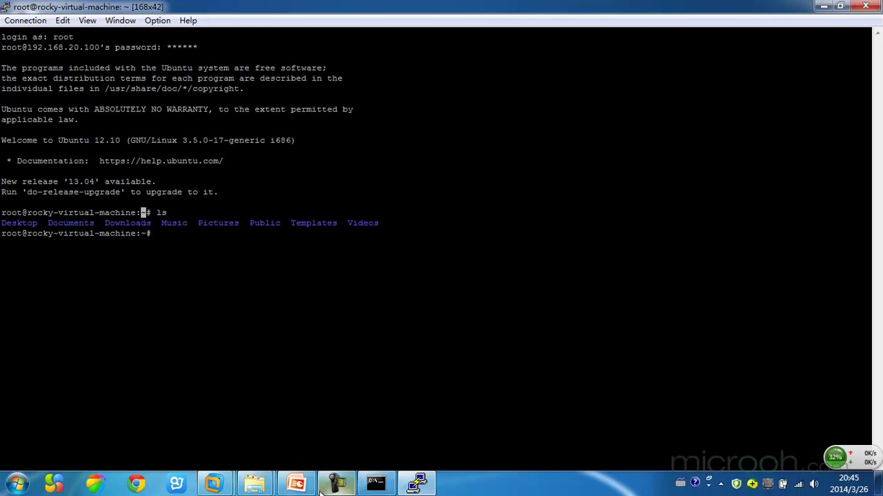
# Step: Run ls in the UbuntuMaster VM's terminal to list the same home folders
pyautogui.moveTo(213, 483)
pyautogui.click(269, 424)
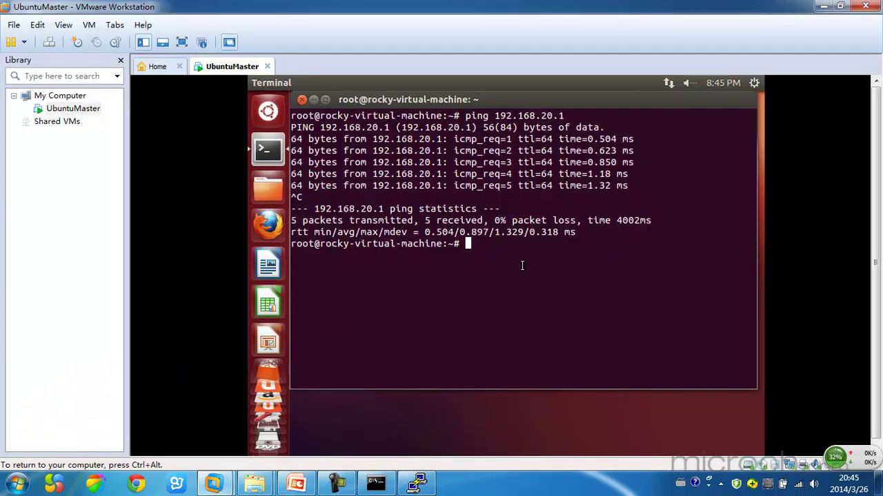
pyautogui.write('ls')
pyautogui.press('Return')
# Step: Release the VM, return to PieTTY in a restored smaller window, and highlight the root login name
pyautogui.hotkey('ctrl', 'alt')
pyautogui.click(376, 483)
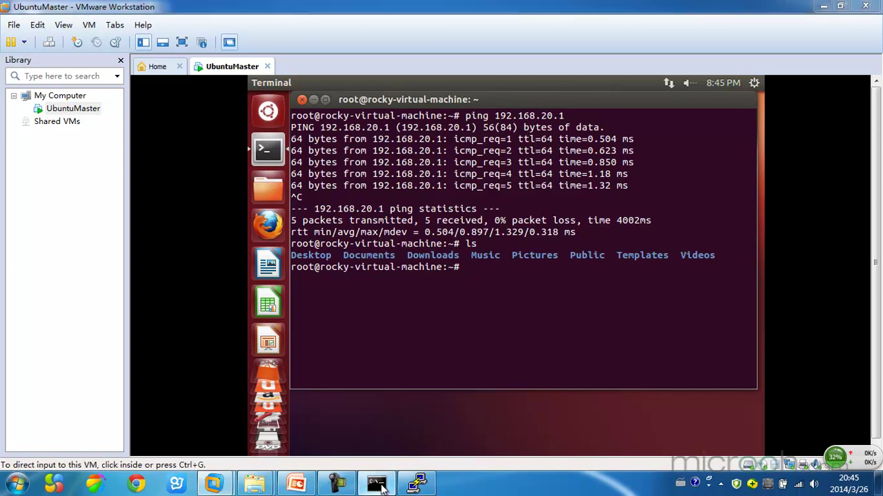
pyautogui.click(416, 483)
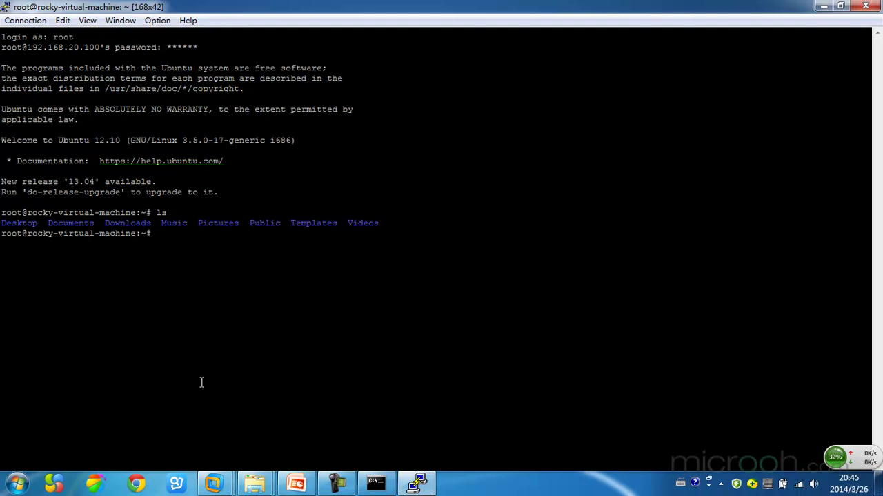
pyautogui.moveTo(213, 483)
pyautogui.click(296, 406)
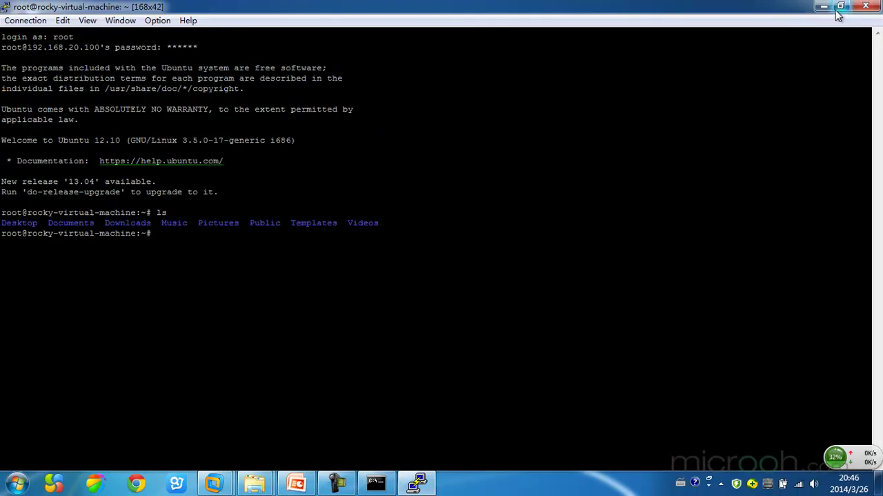
pyautogui.click(840, 9)
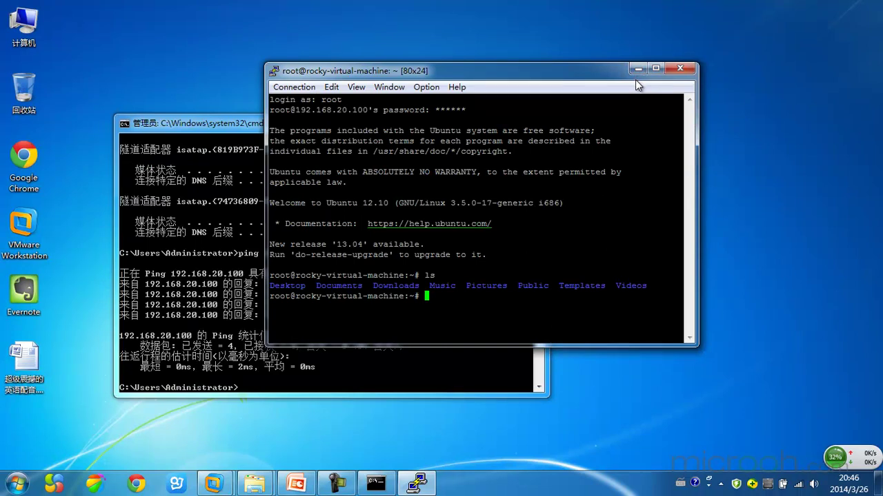
pyautogui.moveTo(321, 99); pyautogui.dragTo(345, 100)
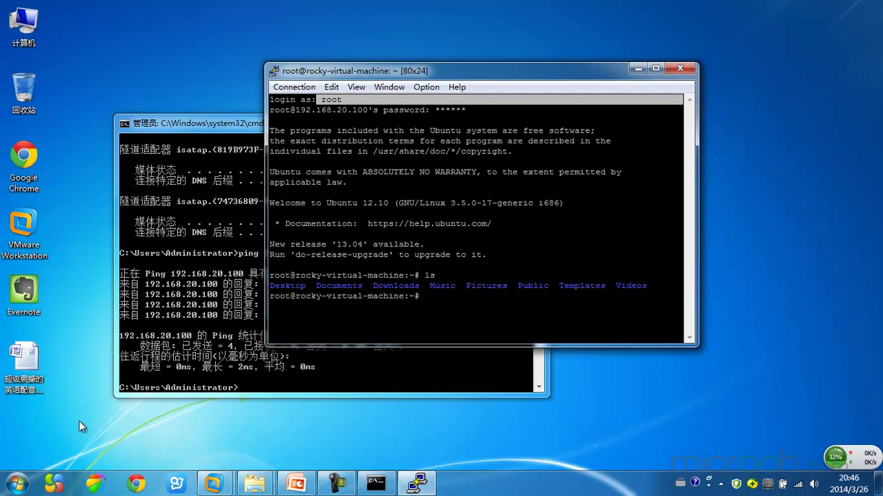
# Step: Launch winscp516setup.exe in Simplified Chinese and close the Software folder window
pyautogui.moveTo(254, 485)
pyautogui.click(278, 447)
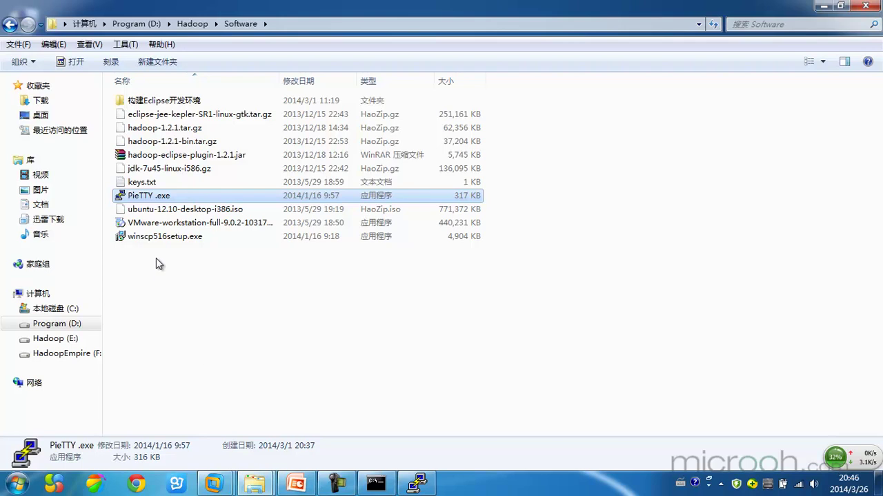
pyautogui.doubleClick(158, 236)
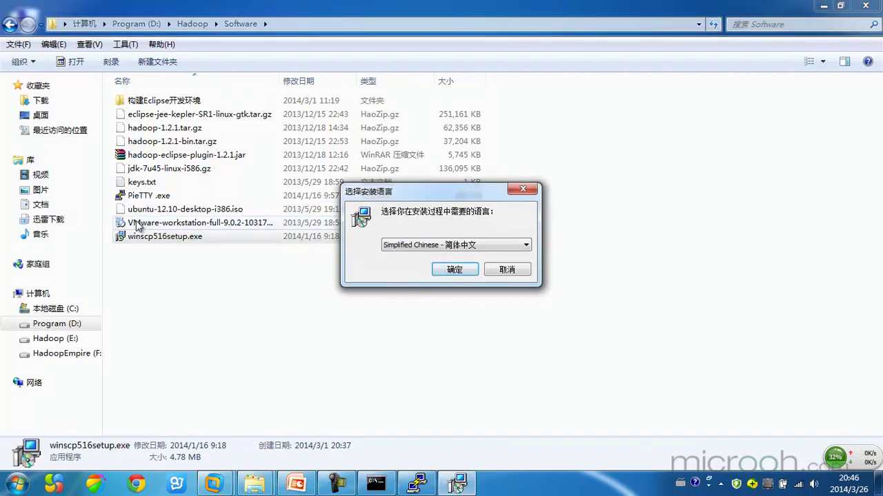
pyautogui.click(457, 270)
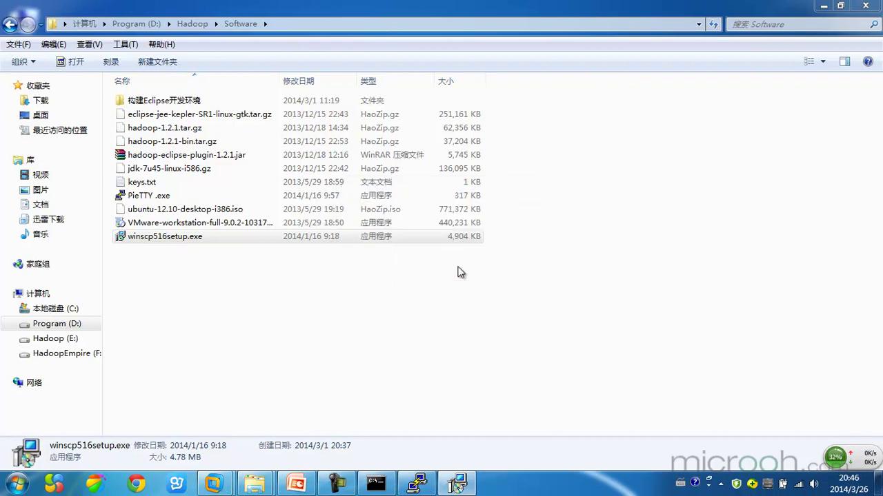
pyautogui.click(876, 6)
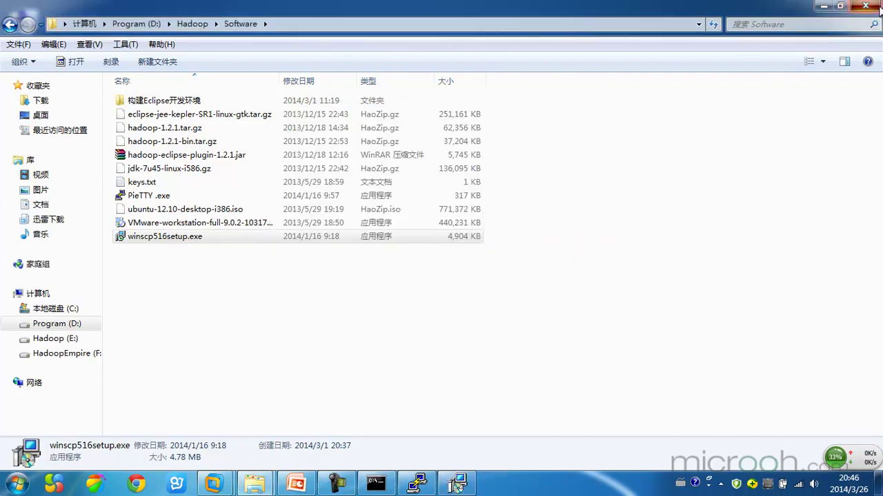
# Step: Accept the license and install WinSCP 5.1.6 with typical setup and Commander interface
pyautogui.click(503, 345)
pyautogui.click(328, 306)
pyautogui.click(526, 343)
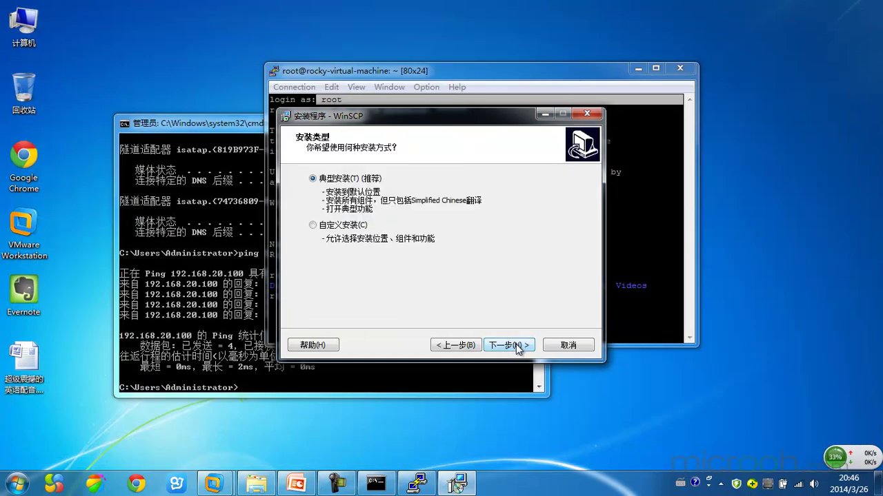
pyautogui.click(519, 347)
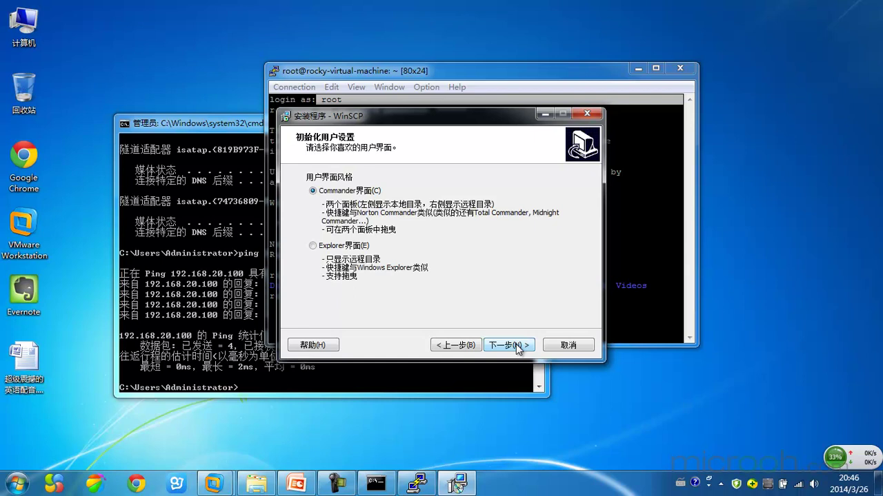
pyautogui.click(518, 346)
pyautogui.click(515, 345)
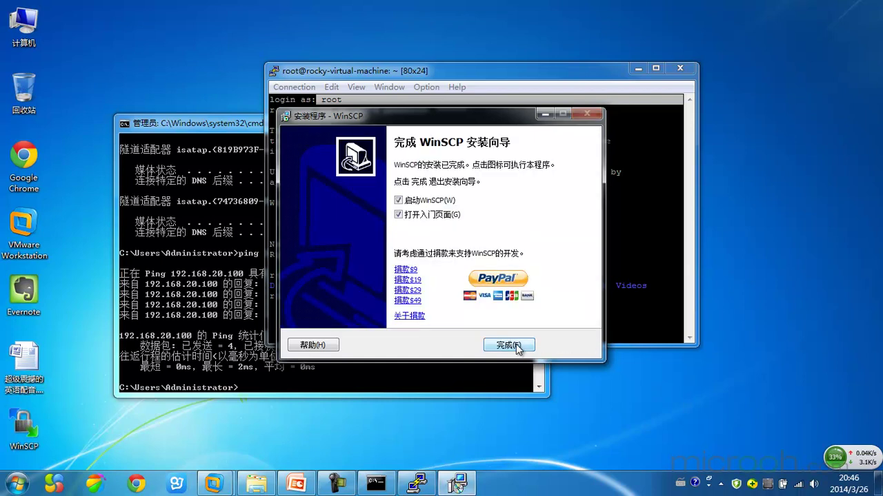
pyautogui.click(516, 345)
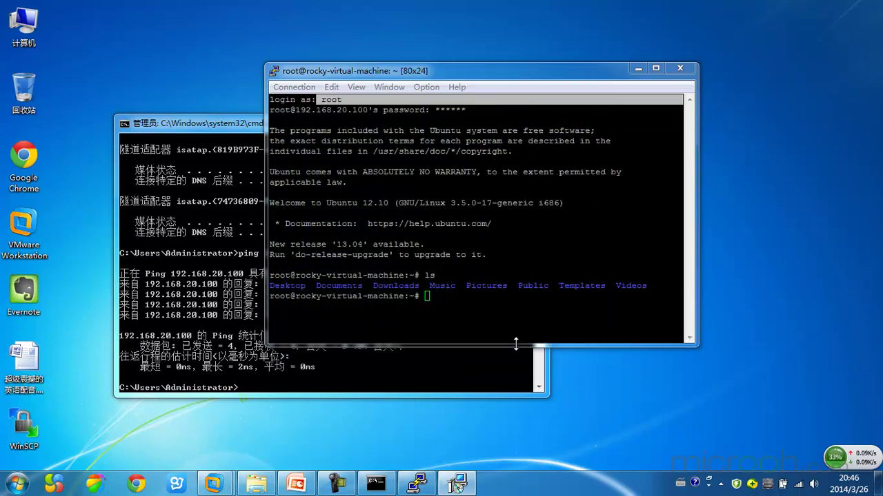
# Step: Close the browser, launch WinSCP from the desktop, and type host 192.168.20. in the login dialog
pyautogui.click(866, 7)
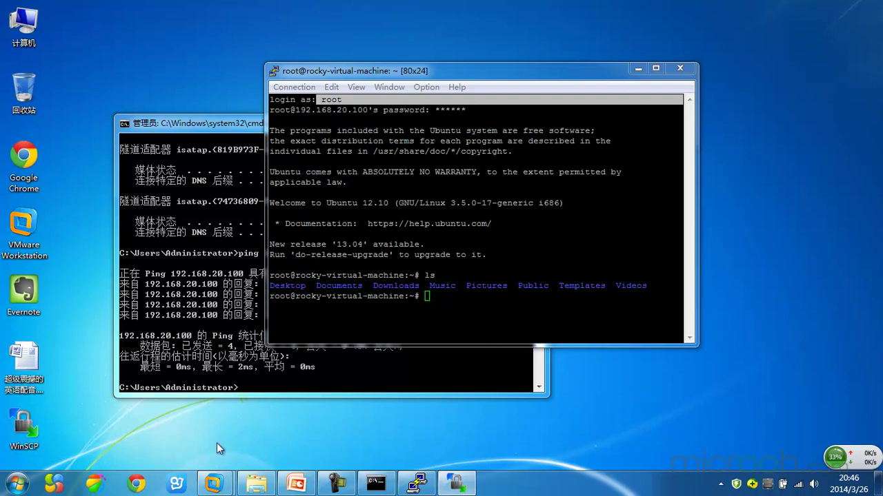
pyautogui.doubleClick(28, 429)
pyautogui.click(423, 176)
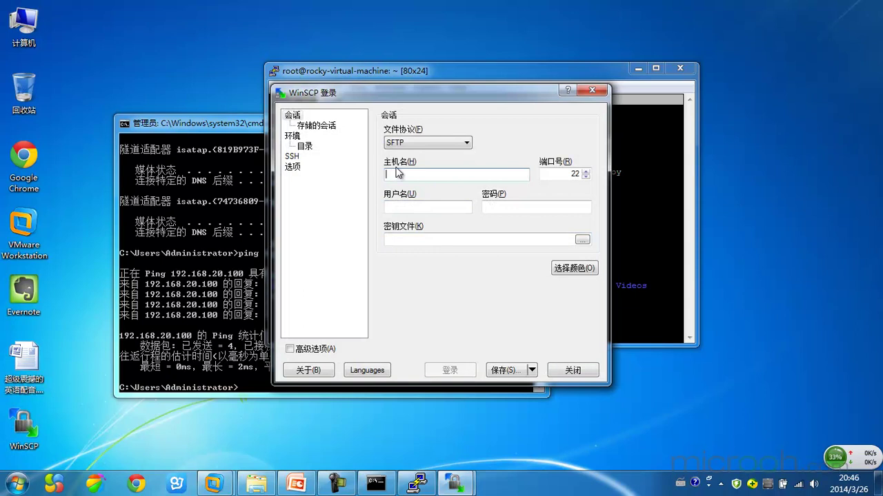
pyautogui.moveTo(360, 88); pyautogui.dragTo(256, 74)
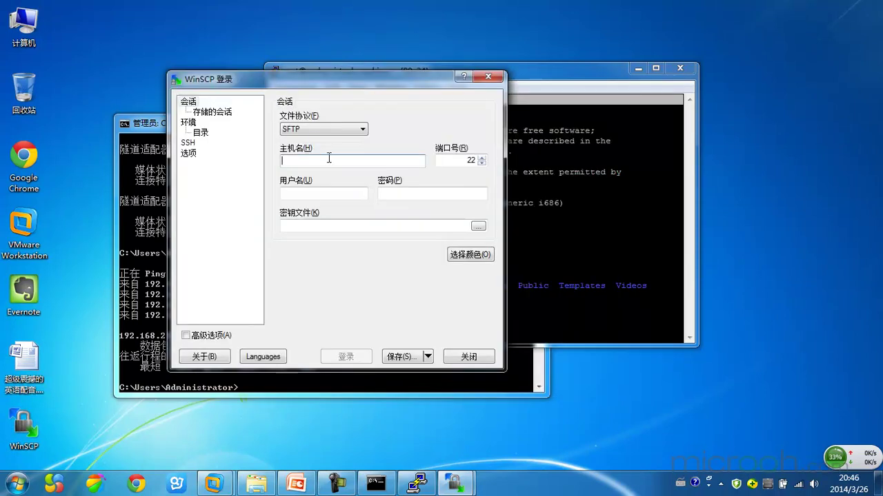
pyautogui.write('19')
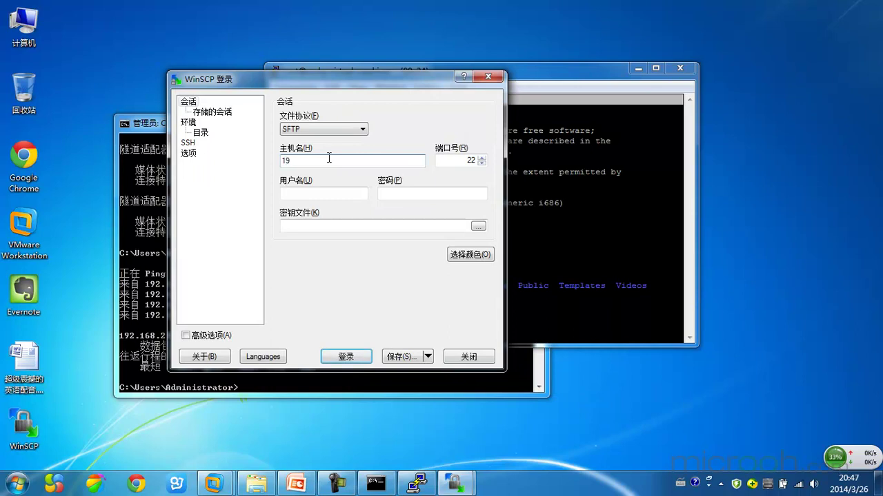
pyautogui.write('2.168.20.100')
# Step: Run ifconfig in the UbuntuMaster VM terminal to confirm eth0 is 192.168.20.100
pyautogui.moveTo(214, 483)
pyautogui.click(274, 431)
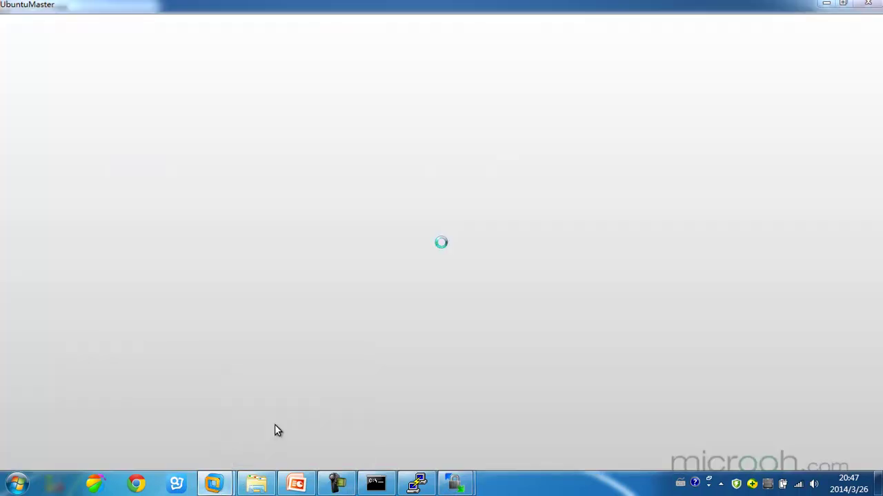
pyautogui.write('i')
pyautogui.write('fcon')
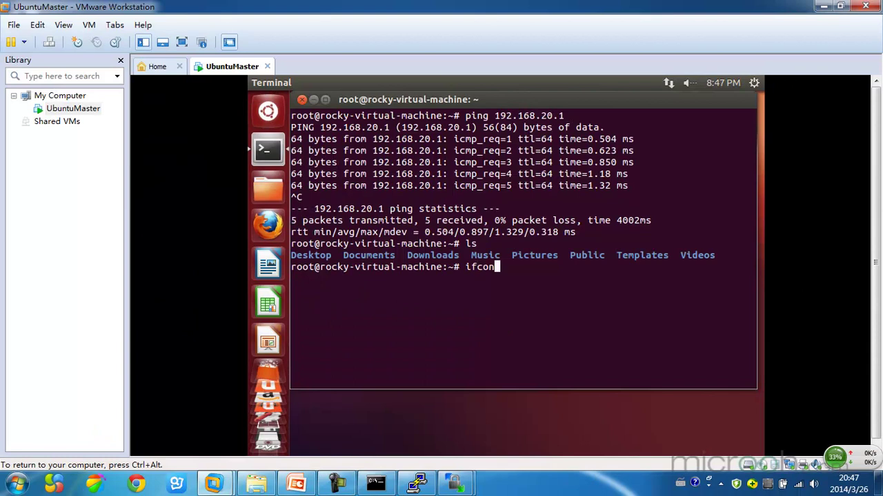
pyautogui.write('iig')
pyautogui.press('Return')
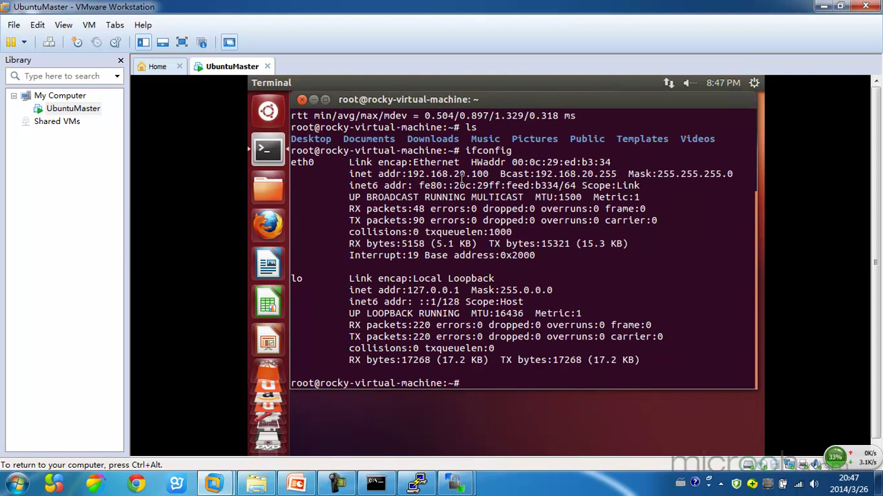
# Step: Enter user name root and the password in WinSCP's login, then connect to 192.168.20.100
pyautogui.click(822, 6)
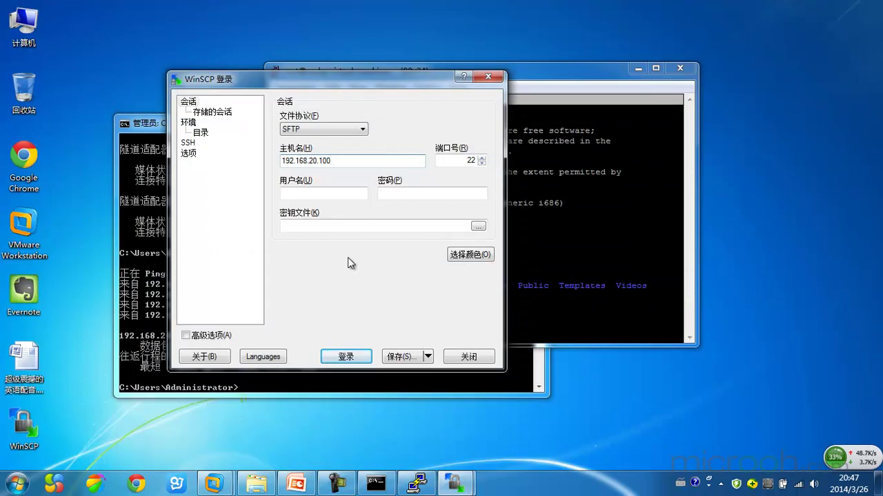
pyautogui.click(302, 192)
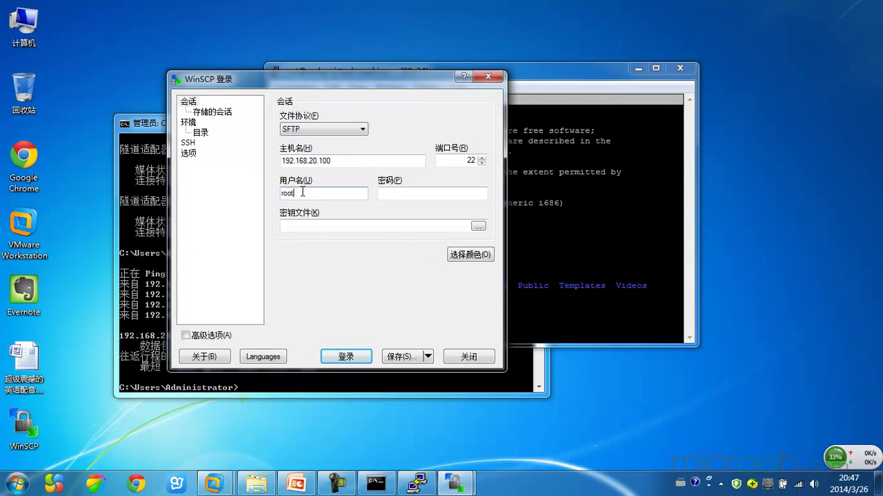
pyautogui.click(396, 194)
pyautogui.write('123')
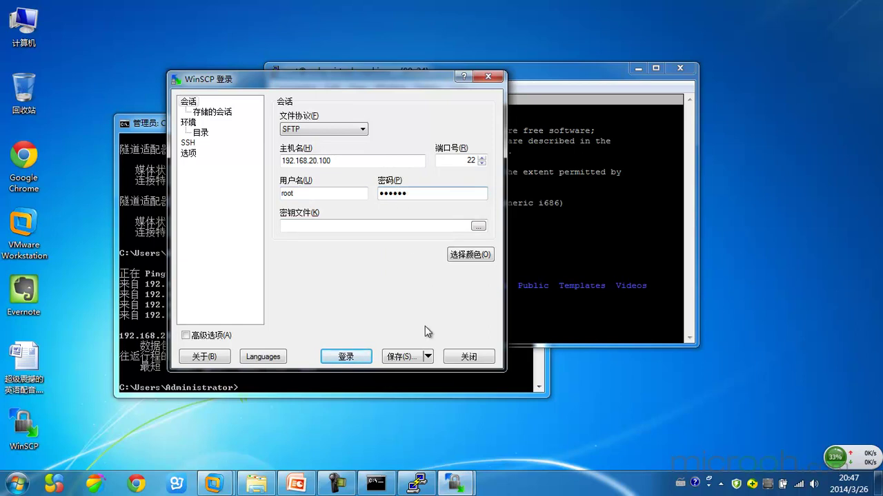
pyautogui.click(360, 356)
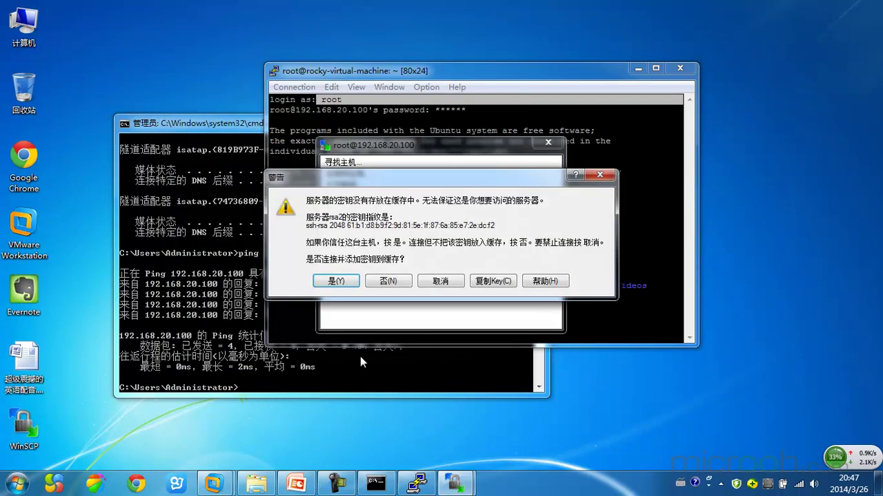
# Step: Accept the server's host key and maximize WinSCP showing local Documents and remote /root
pyautogui.click(335, 281)
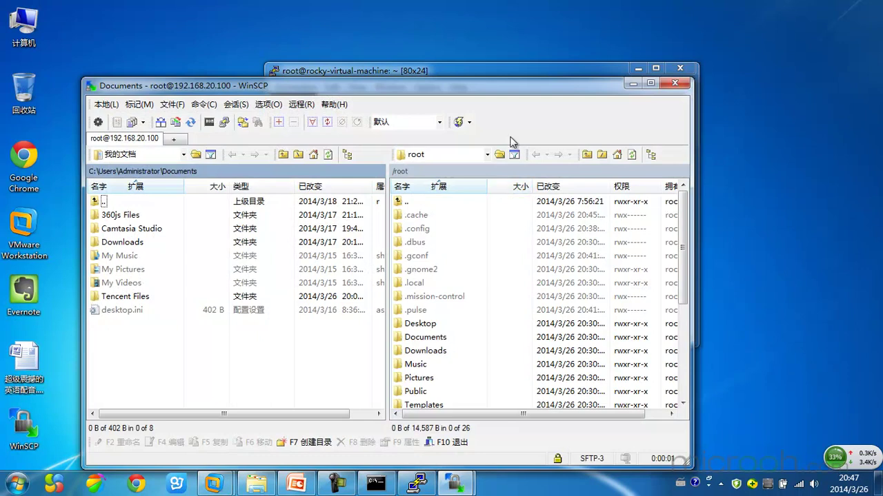
pyautogui.click(650, 83)
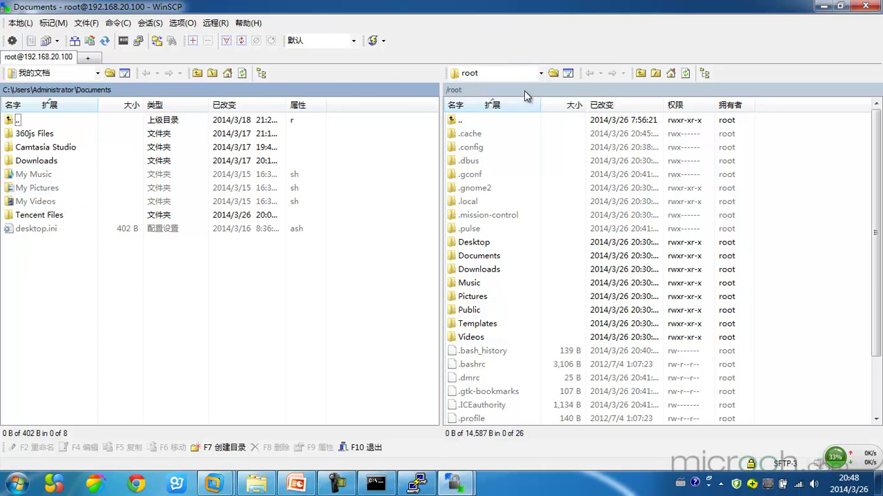
# Step: Switch the remote location to the root folder, glancing at the SSH terminal in between
pyautogui.click(486, 74)
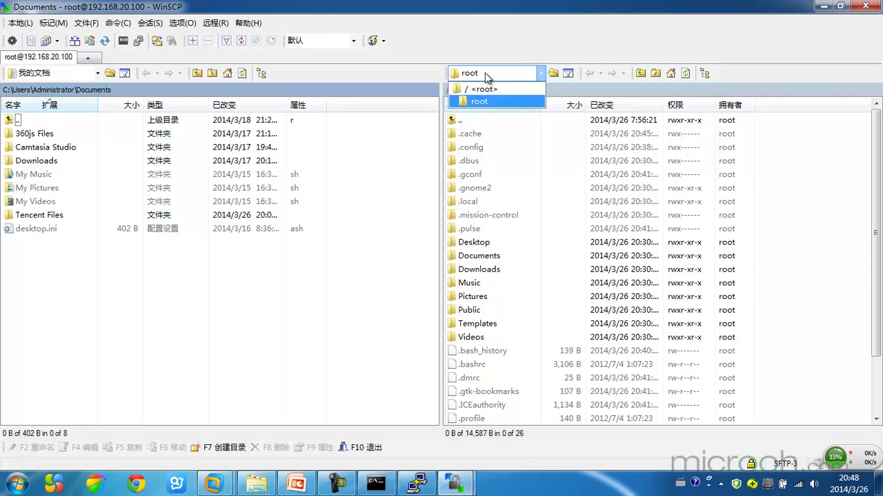
pyautogui.click(495, 102)
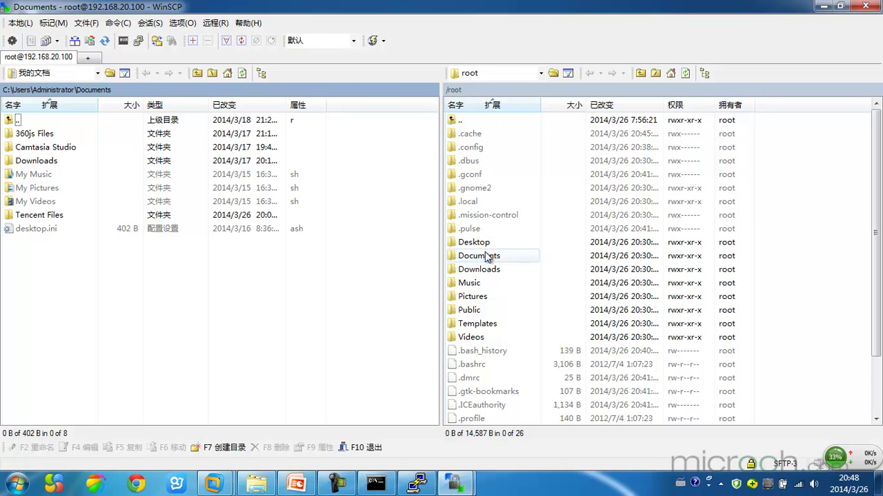
pyautogui.click(408, 482)
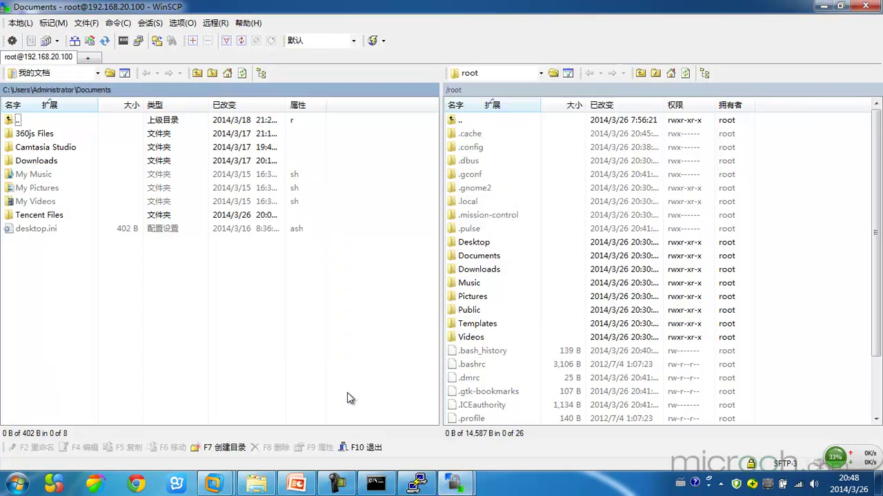
pyautogui.click(350, 398)
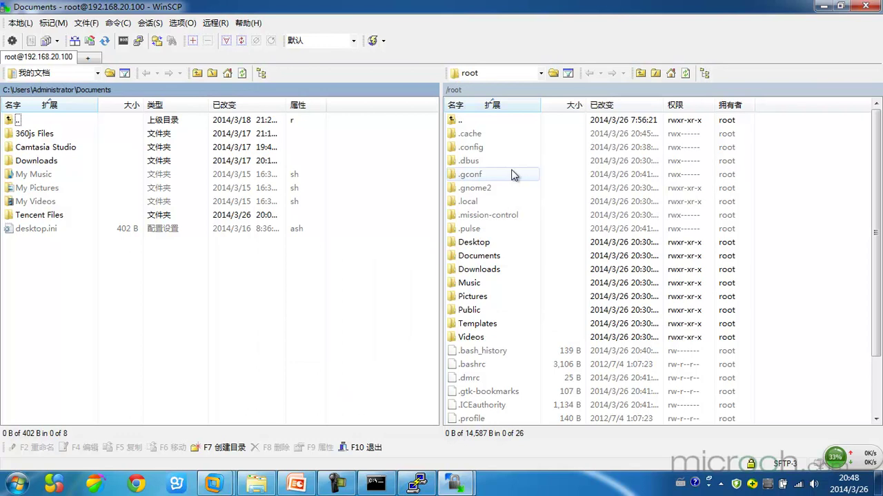
# Step: Open the empty remote Desktop, Pictures and Documents folders, returning to /root after each
pyautogui.doubleClick(479, 243)
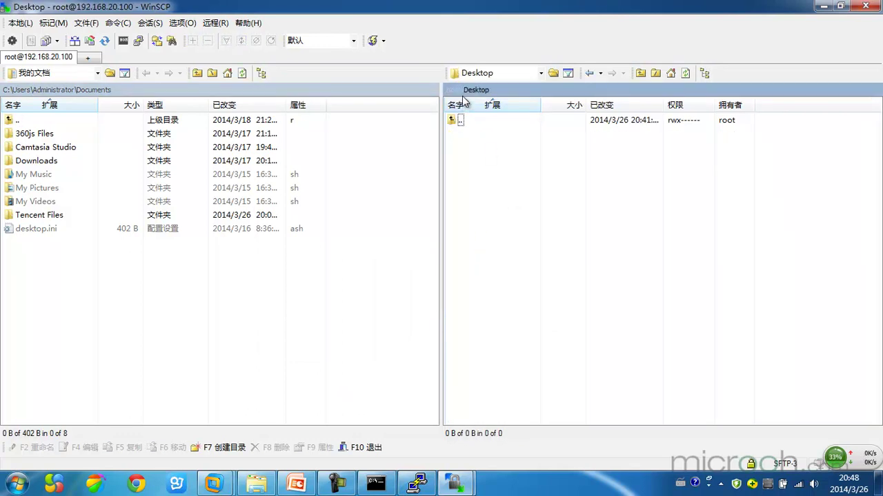
pyautogui.doubleClick(457, 119)
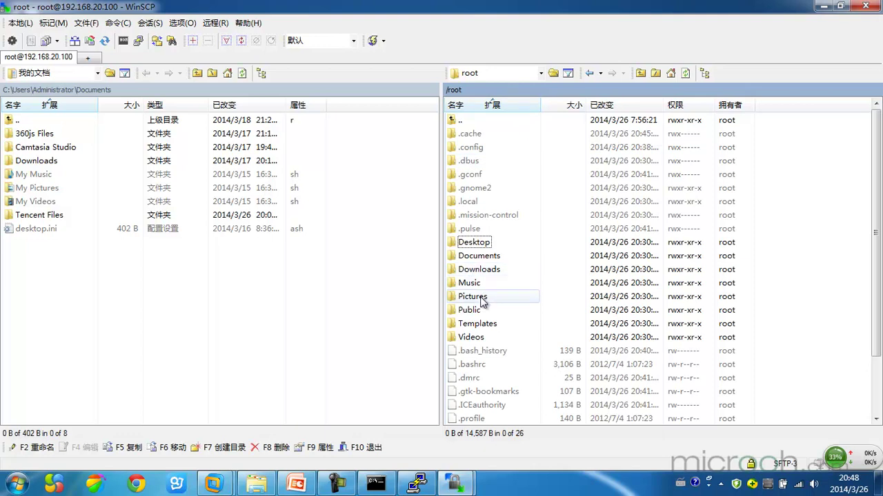
pyautogui.click(484, 296)
pyautogui.doubleClick(483, 296)
pyautogui.doubleClick(455, 119)
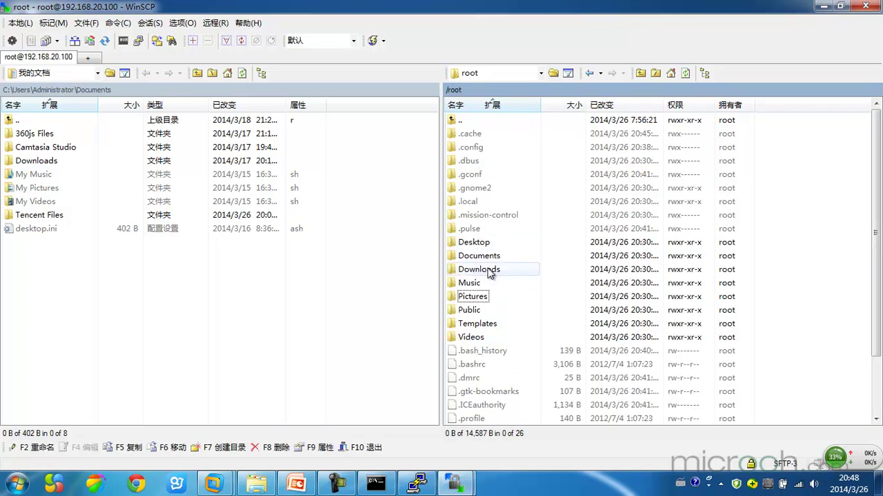
pyautogui.doubleClick(491, 256)
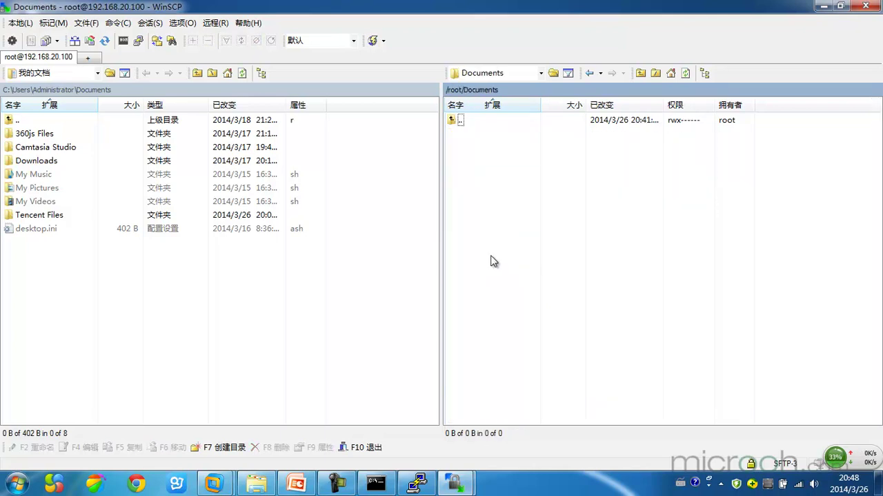
pyautogui.doubleClick(459, 120)
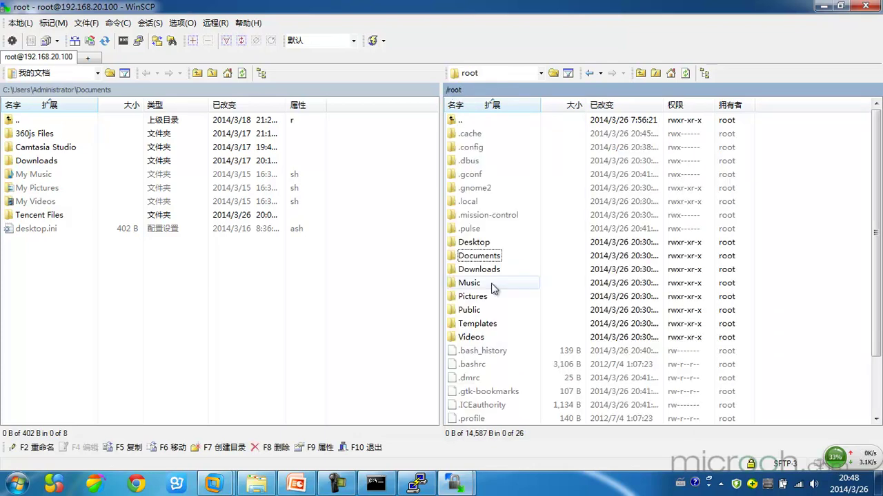
pyautogui.scroll(-2, 492, 374)
pyautogui.scroll(2, 490, 352)
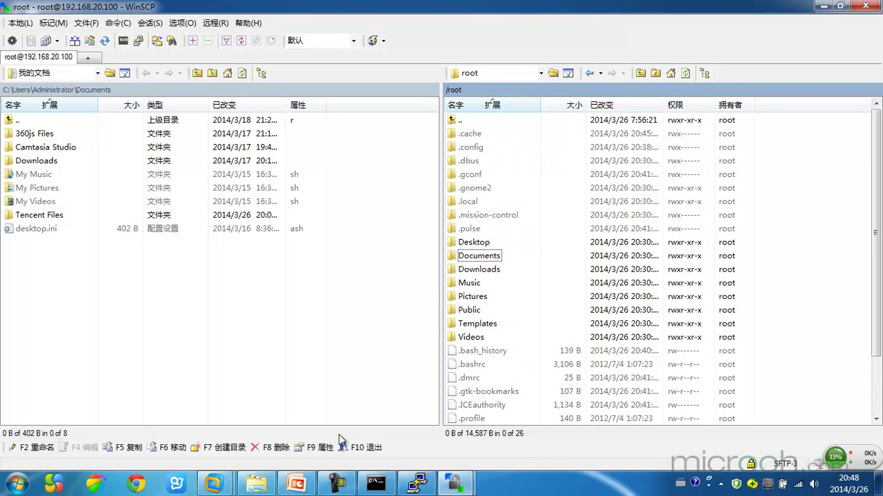
# Step: Minimize the UbuntuMaster VMware window and raise WinSCP showing remote /root
pyautogui.click(379, 483)
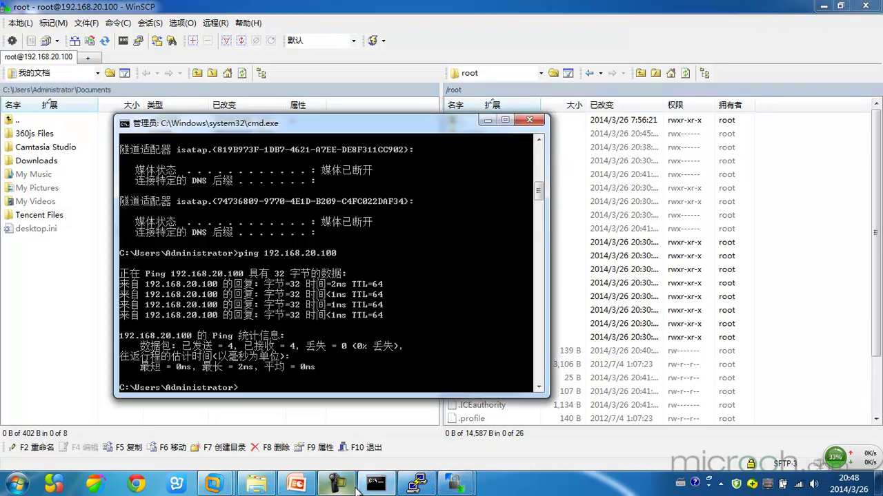
pyautogui.moveTo(213, 484)
pyautogui.click(251, 424)
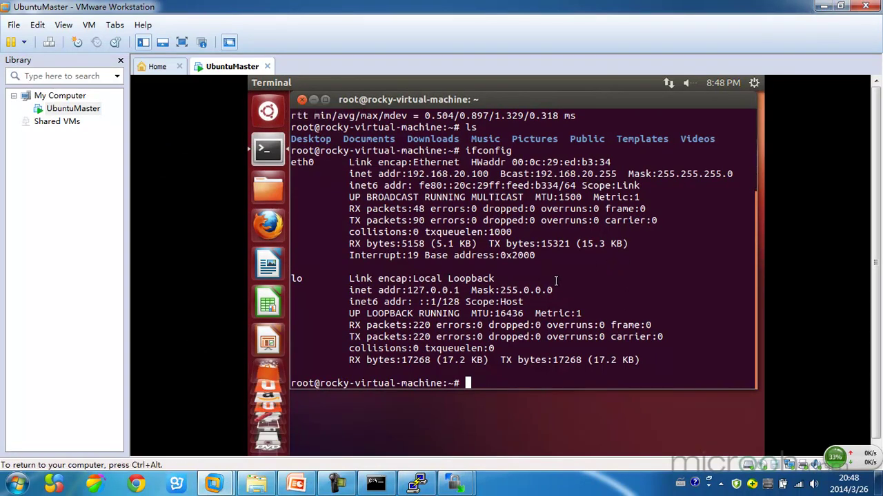
pyautogui.click(827, 7)
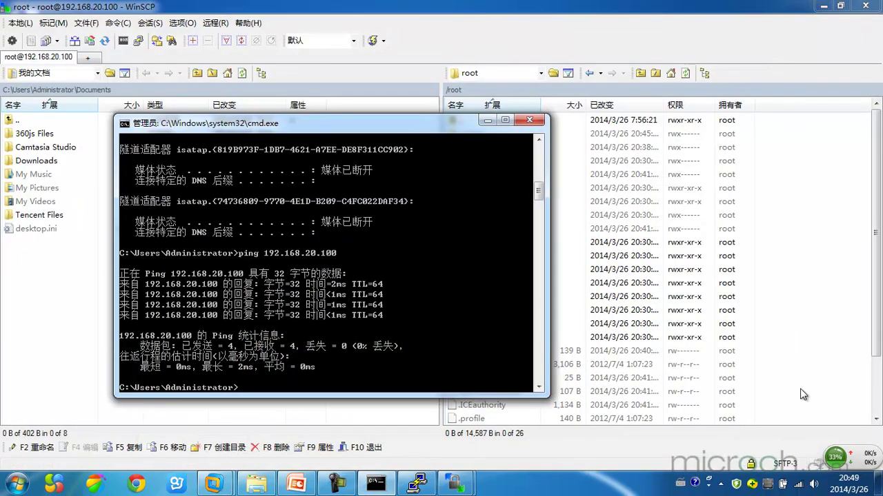
pyautogui.click(831, 284)
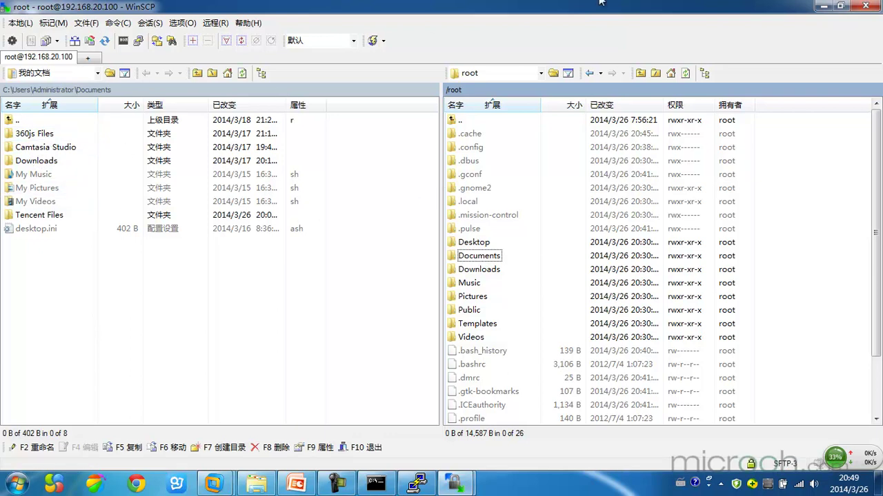
# Step: Close the leftover WinSCP 登录 dialog with 关闭, minimize WinSCP, and close the cmd window
pyautogui.click(18, 488)
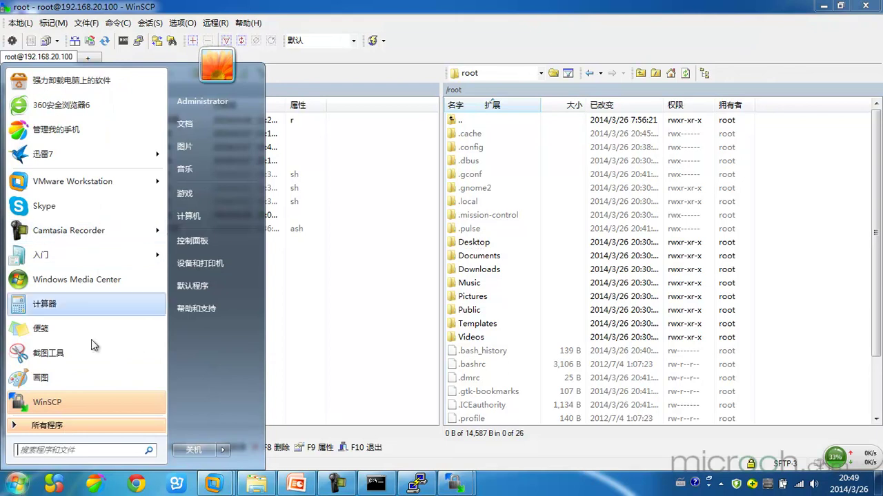
pyautogui.click(381, 289)
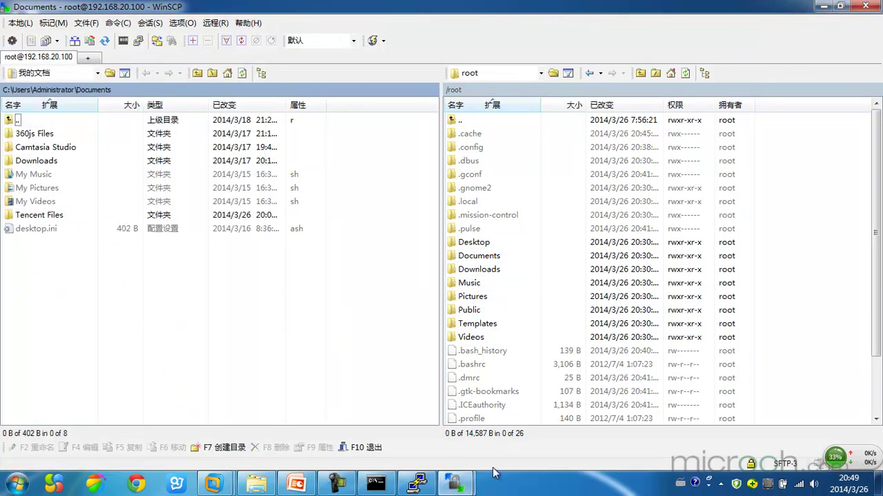
pyautogui.moveTo(462, 489)
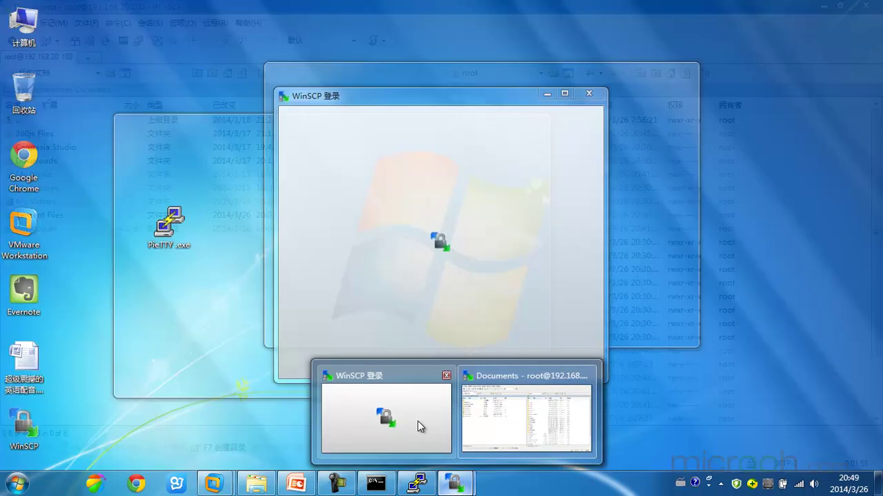
pyautogui.click(412, 422)
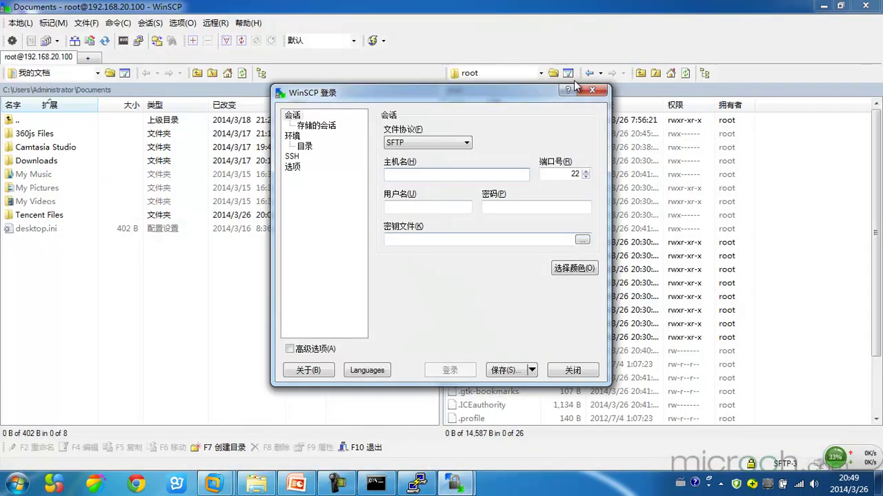
pyautogui.click(597, 92)
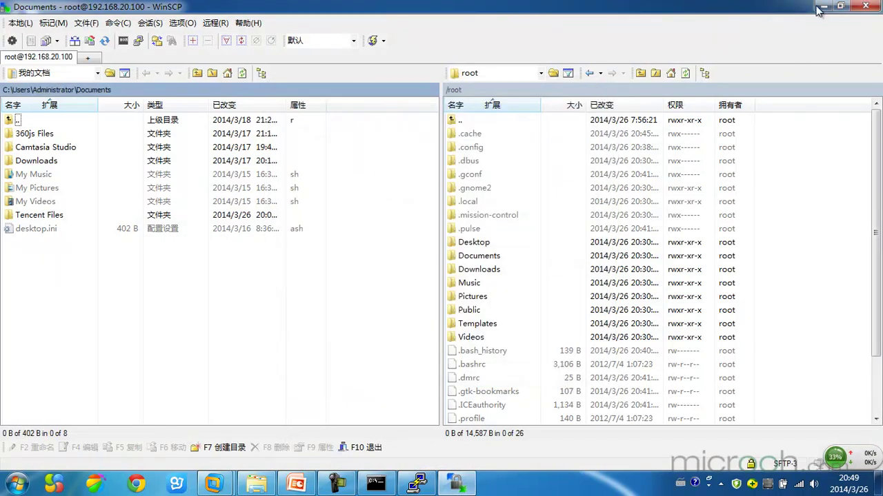
pyautogui.click(822, 7)
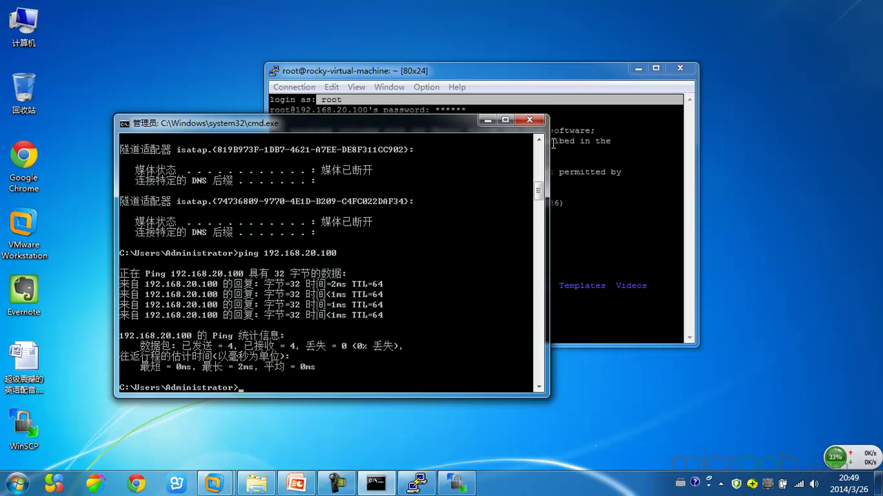
pyautogui.click(530, 121)
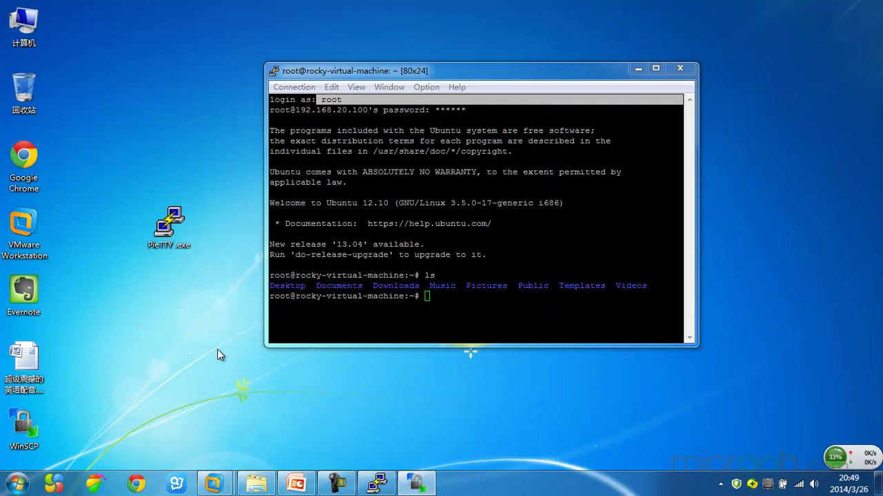